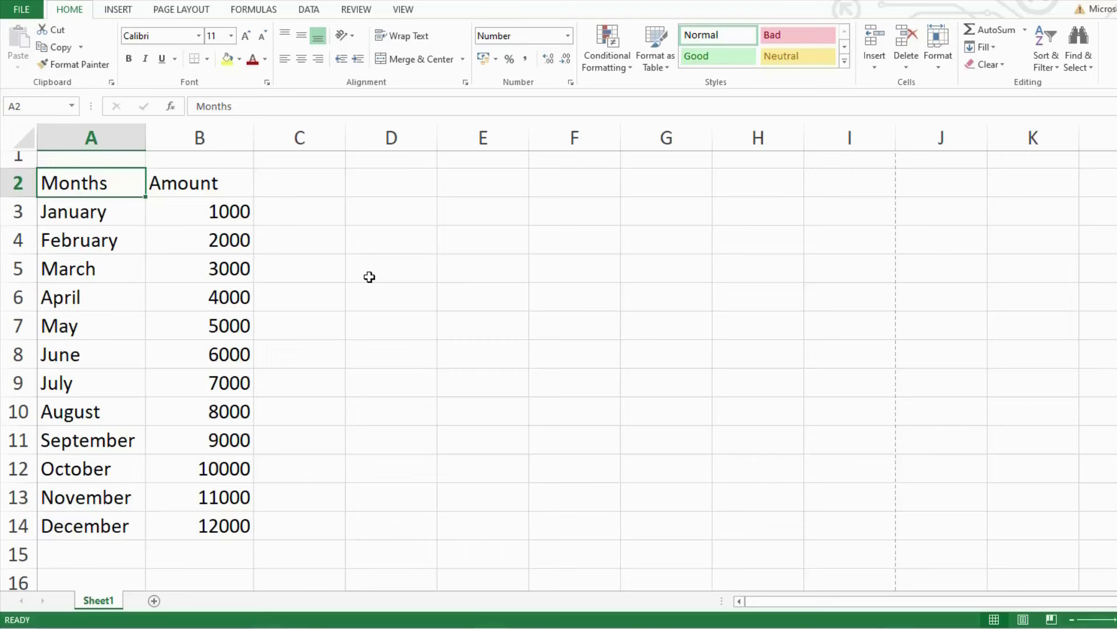
Step: Apply the Number format to the monthly amounts in B3:B14
{"action": "key", "text": "Right"}
{"action": "key", "text": "Down"}
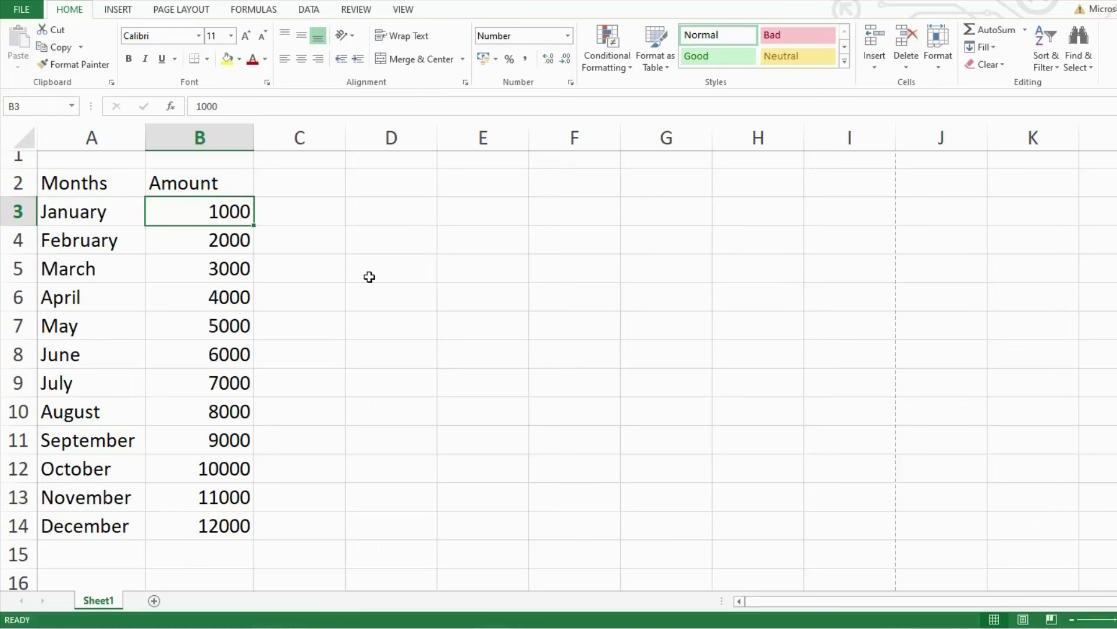
{"action": "key", "text": "shift+Down"}
{"action": "key", "text": "shift+Down"}
{"action": "key", "text": "shift+Down"}
{"action": "key", "text": "shift+Down"}
{"action": "key", "text": "shift+Down"}
{"action": "key", "text": "shift+Down"}
{"action": "key", "text": "shift+Down"}
{"action": "key", "text": "shift+Down"}
{"action": "key", "text": "shift+Down"}
{"action": "key", "text": "shift+Down"}
{"action": "key", "text": "shift+Down"}
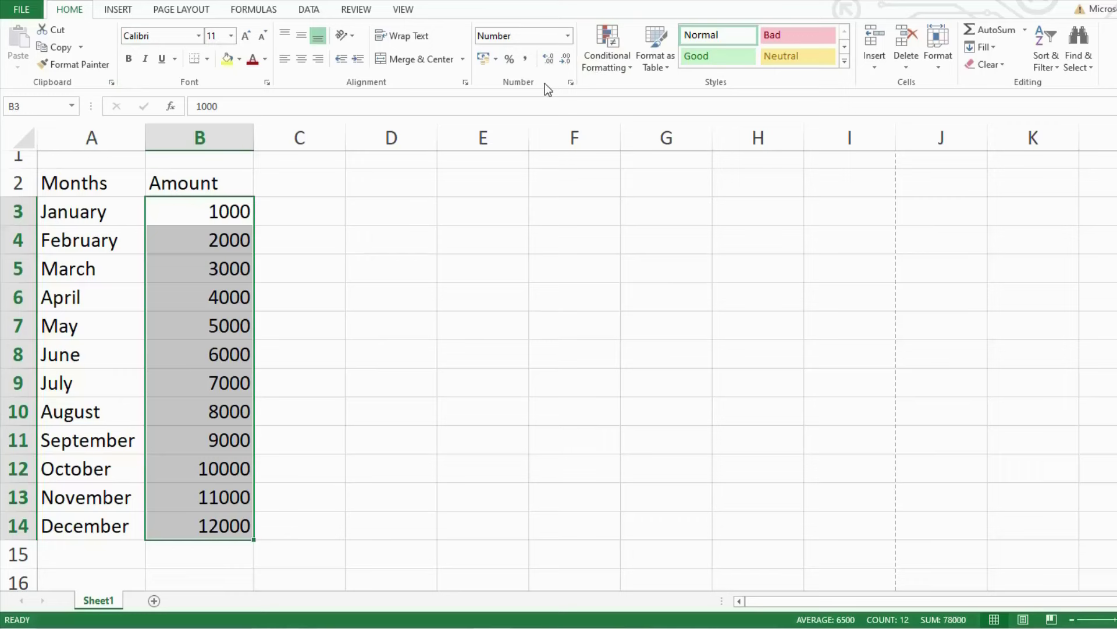
{"action": "left_click", "coordinate": [568, 36]}
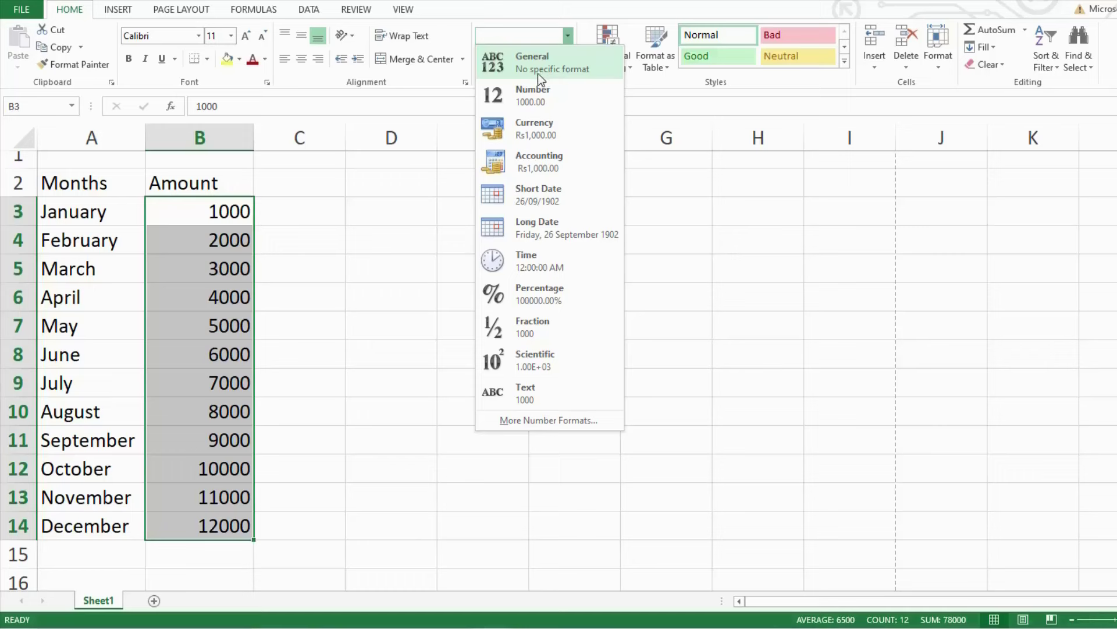
{"action": "left_click", "coordinate": [556, 100]}
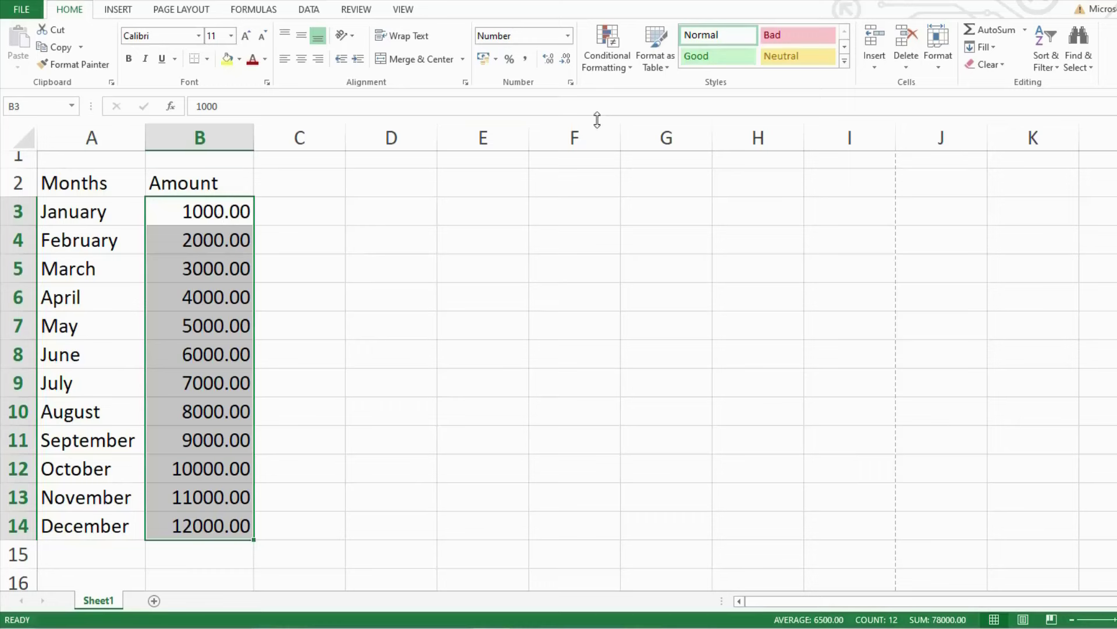
Step: Increase the amounts in B3:B14 to four decimal places, and reduce them to none
{"action": "left_click", "coordinate": [544, 61]}
{"action": "left_click", "coordinate": [545, 60]}
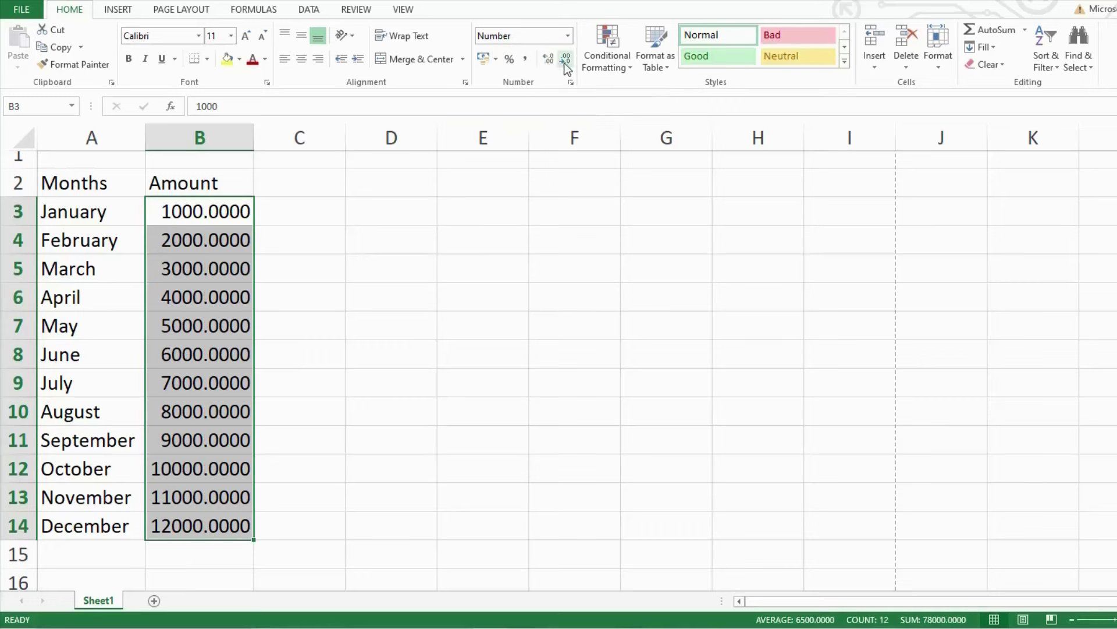
{"action": "left_click", "coordinate": [564, 63]}
{"action": "left_click", "coordinate": [564, 63]}
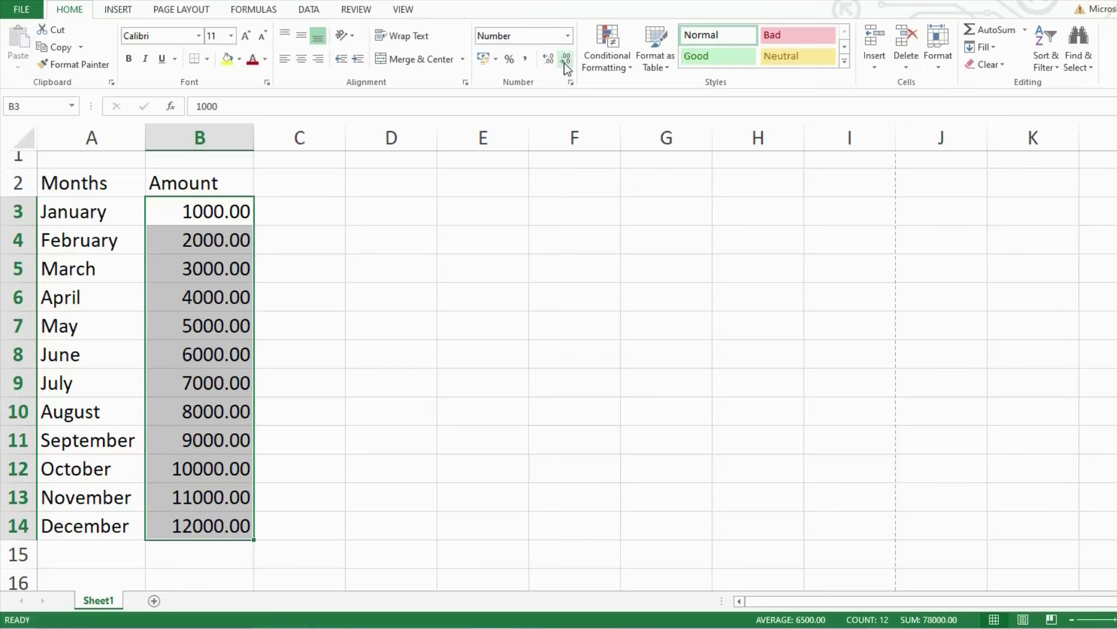
{"action": "left_click", "coordinate": [565, 61]}
{"action": "left_click", "coordinate": [565, 61]}
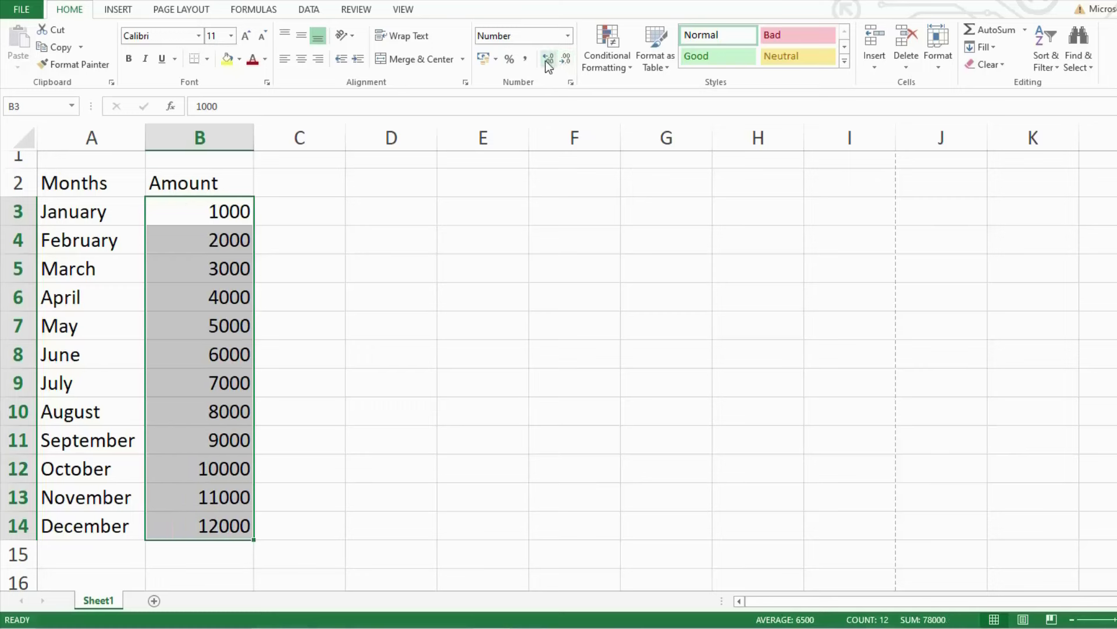
Step: Set the amounts in B3:B14 to two decimal places and inspect the underlying stored value of January's amount
{"action": "left_click", "coordinate": [547, 60]}
{"action": "left_click", "coordinate": [547, 59]}
{"action": "left_click_drag", "start_coordinate": [205, 213], "coordinate": [217, 527]}
{"action": "left_click", "coordinate": [195, 216]}
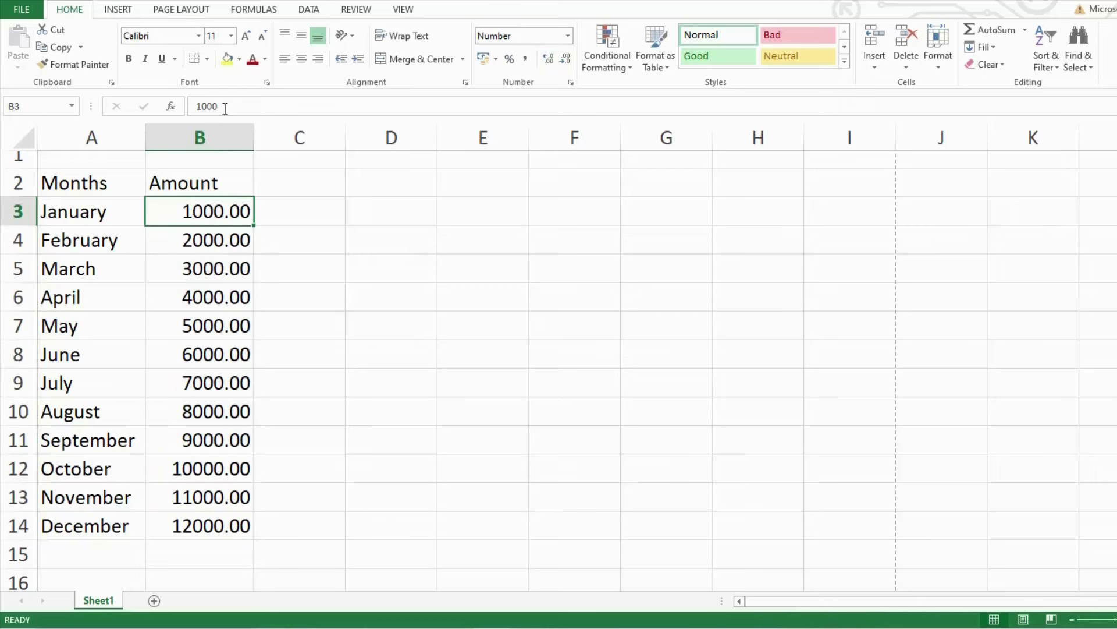
{"action": "left_click_drag", "start_coordinate": [222, 107], "coordinate": [196, 109]}
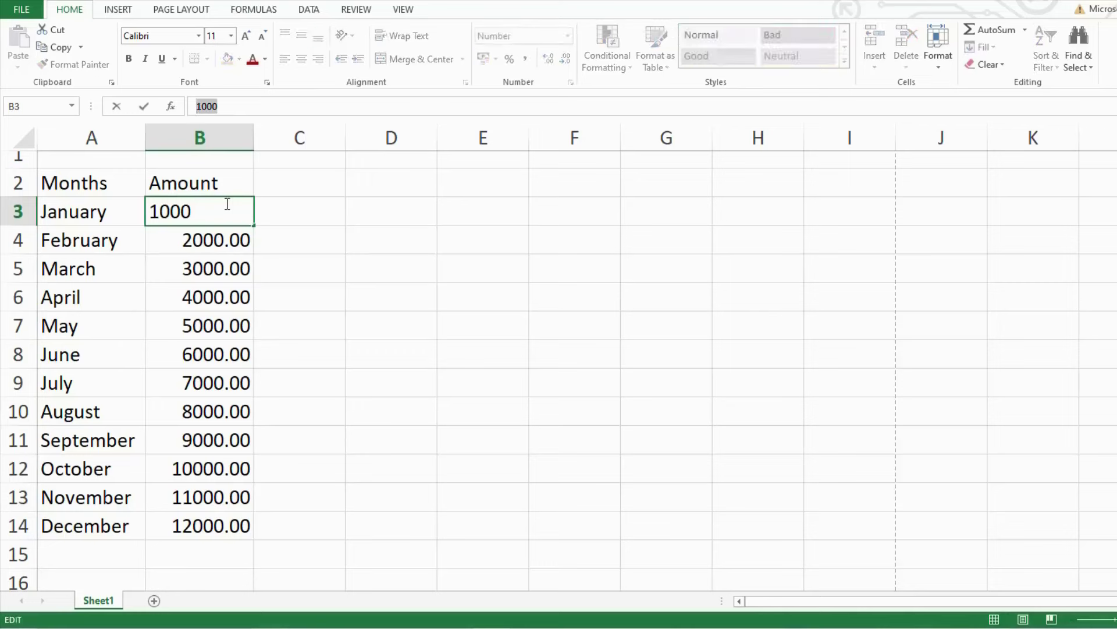
Step: Apply the Currency format to the monthly amounts in B3:B14
{"action": "left_click_drag", "start_coordinate": [232, 204], "coordinate": [215, 527]}
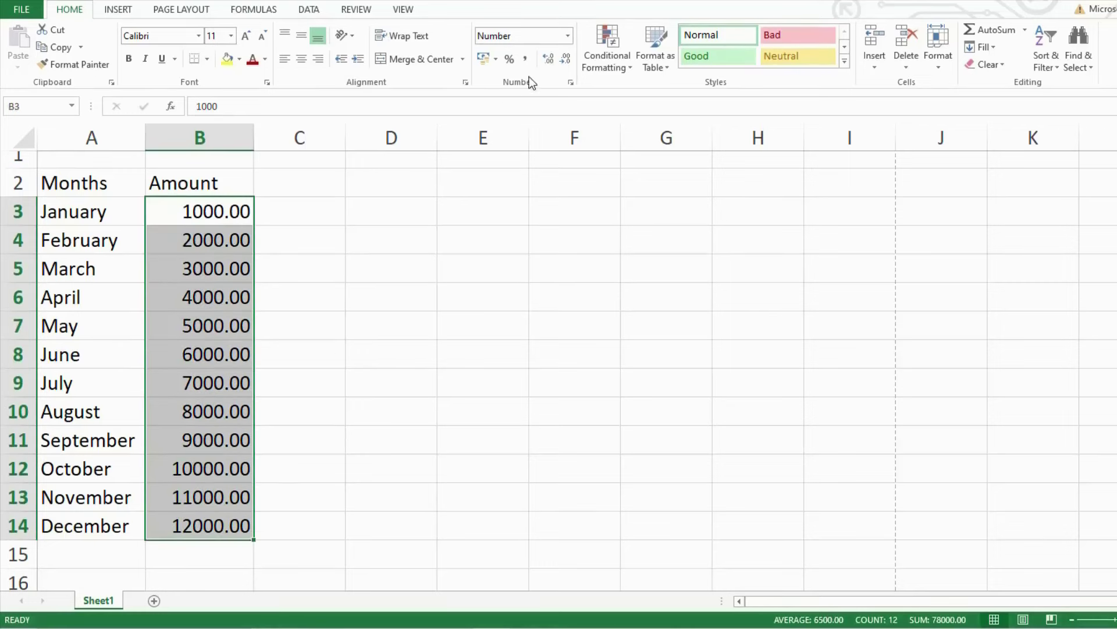
{"action": "left_click", "coordinate": [567, 36]}
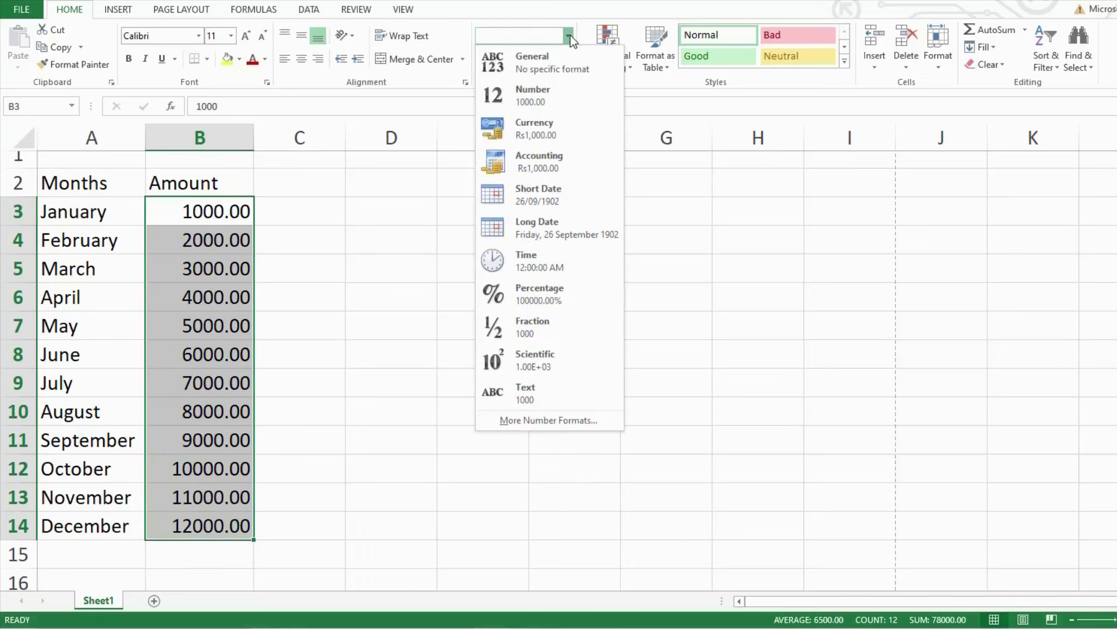
{"action": "left_click", "coordinate": [552, 134]}
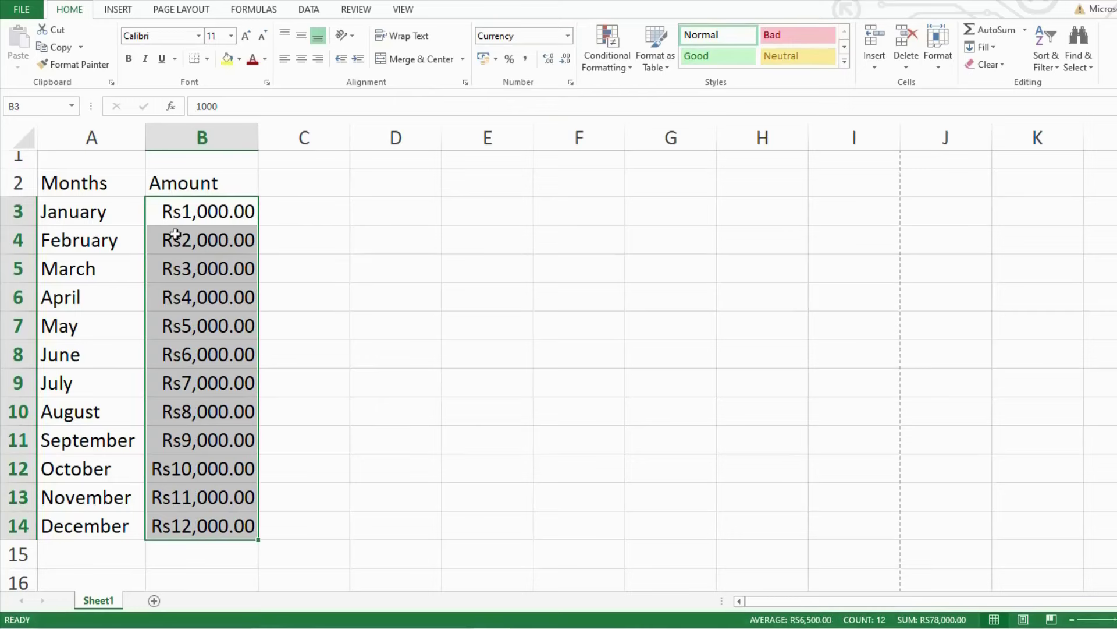
Step: Apply the Percentage format to the monthly amounts in B3:B14
{"action": "left_click", "coordinate": [202, 207]}
{"action": "left_click_drag", "start_coordinate": [204, 209], "coordinate": [199, 519]}
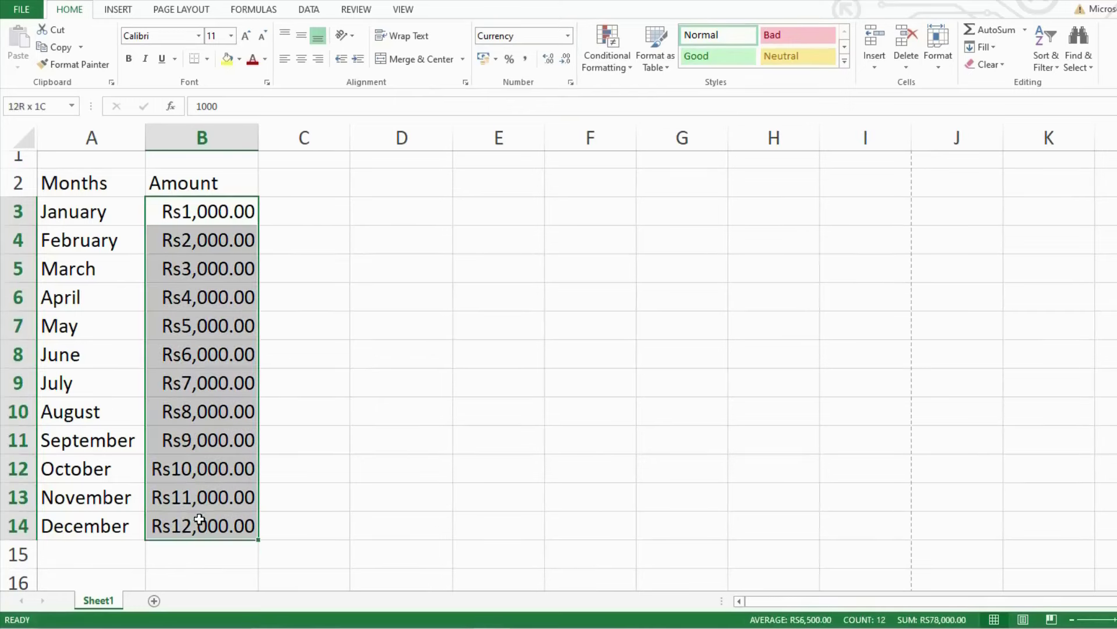
{"action": "left_click", "coordinate": [568, 38]}
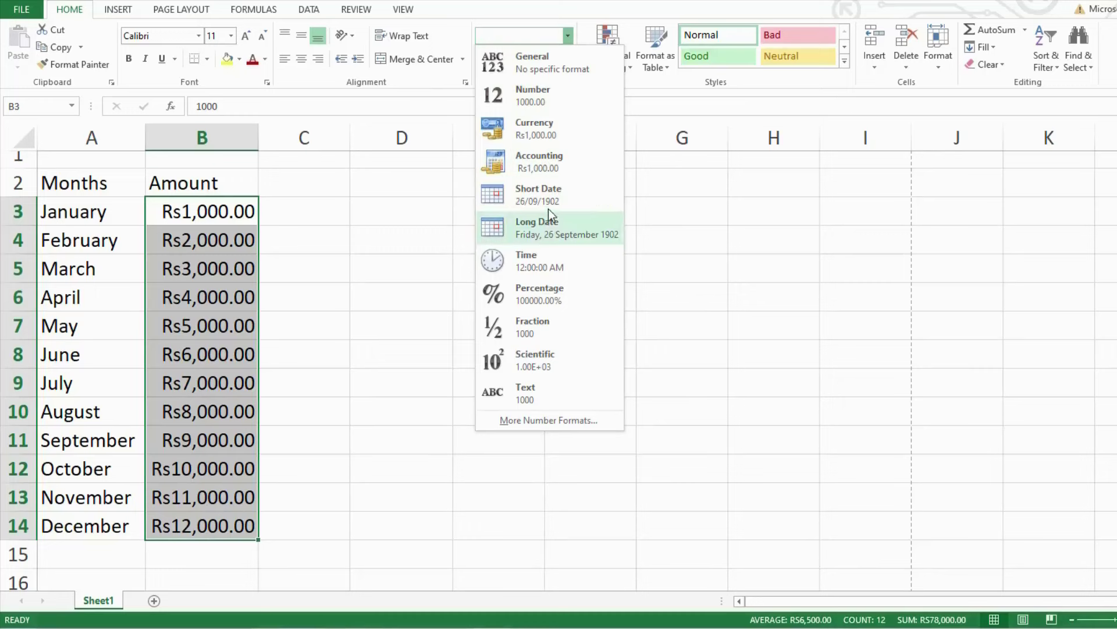
{"action": "left_click", "coordinate": [547, 297]}
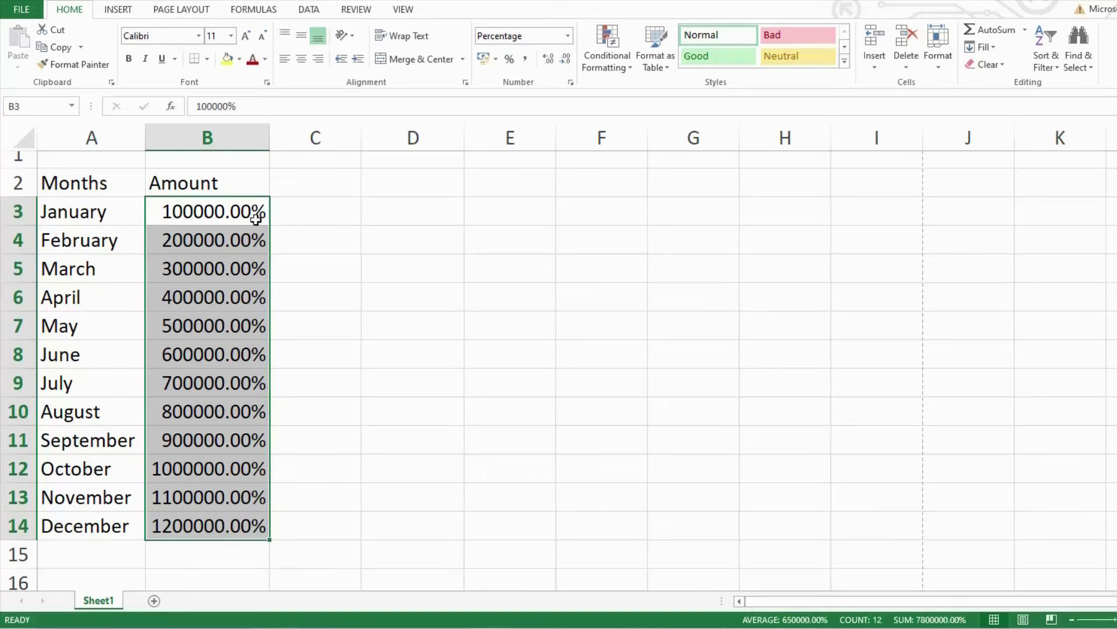
{"action": "left_click", "coordinate": [567, 37]}
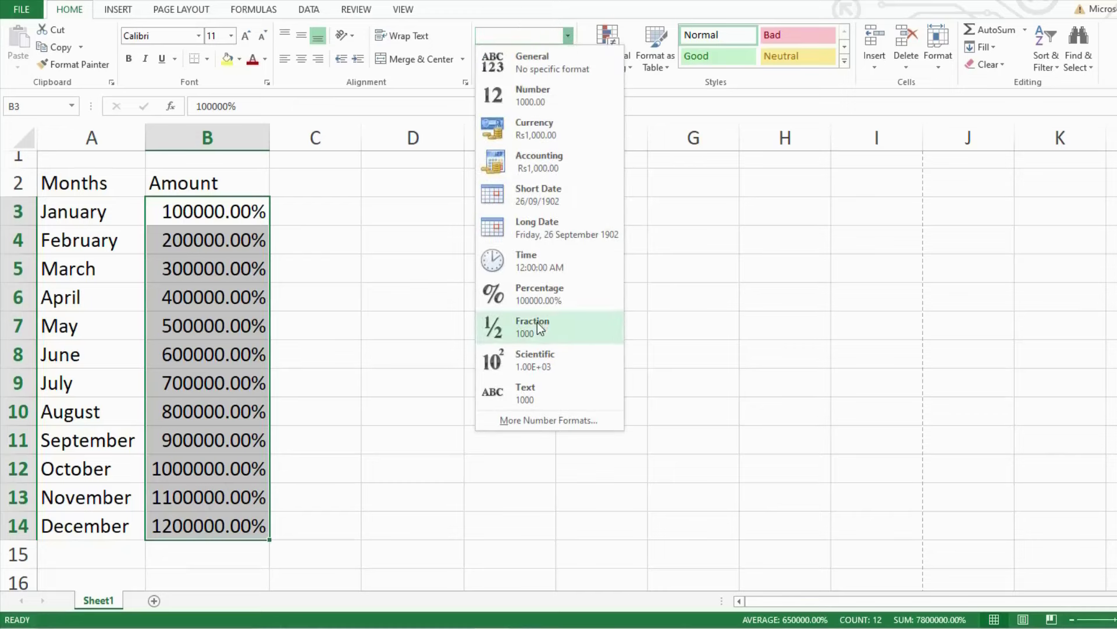
{"action": "left_click", "coordinate": [322, 270]}
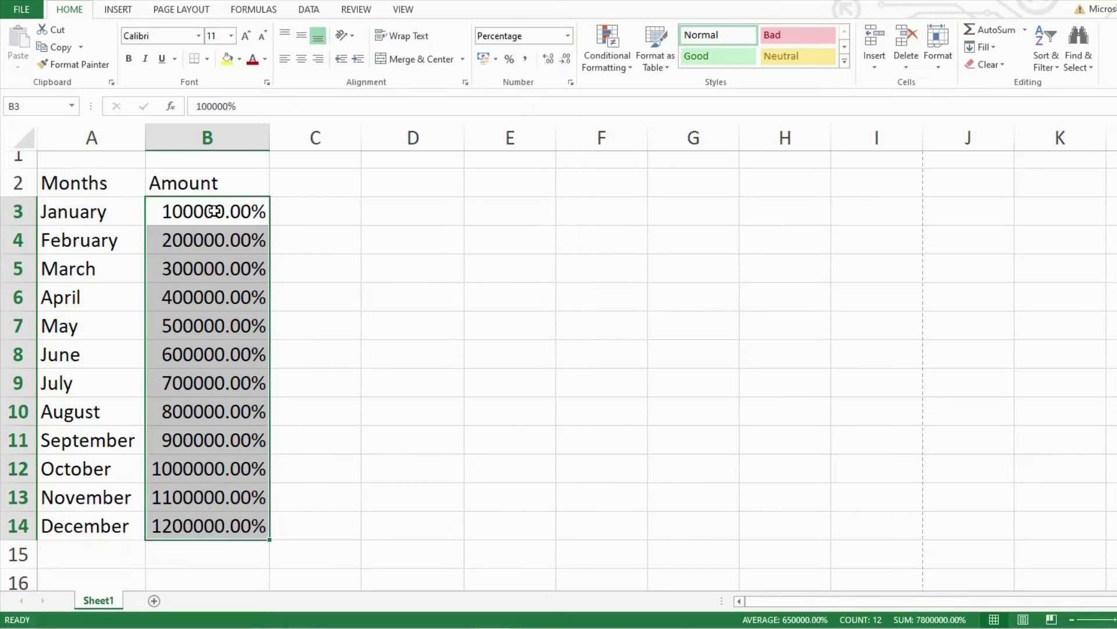
{"action": "left_click_drag", "start_coordinate": [214, 211], "coordinate": [205, 523]}
Step: Enter 0.25 in cell D4 and format it as a Fraction
{"action": "left_click", "coordinate": [425, 241]}
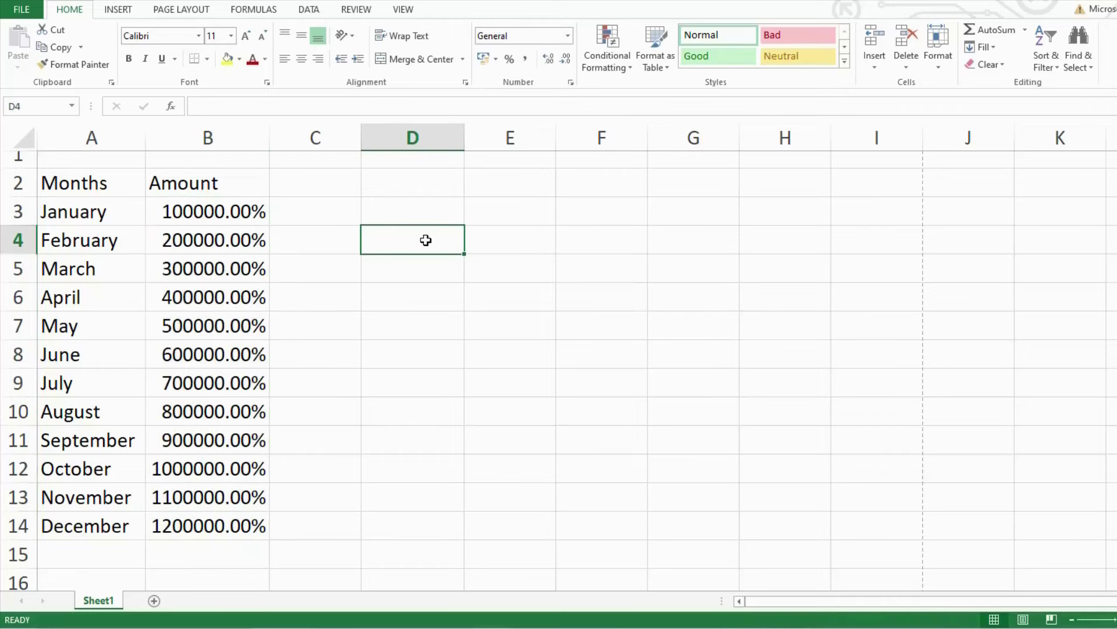
{"action": "type", "text": "0.25"}
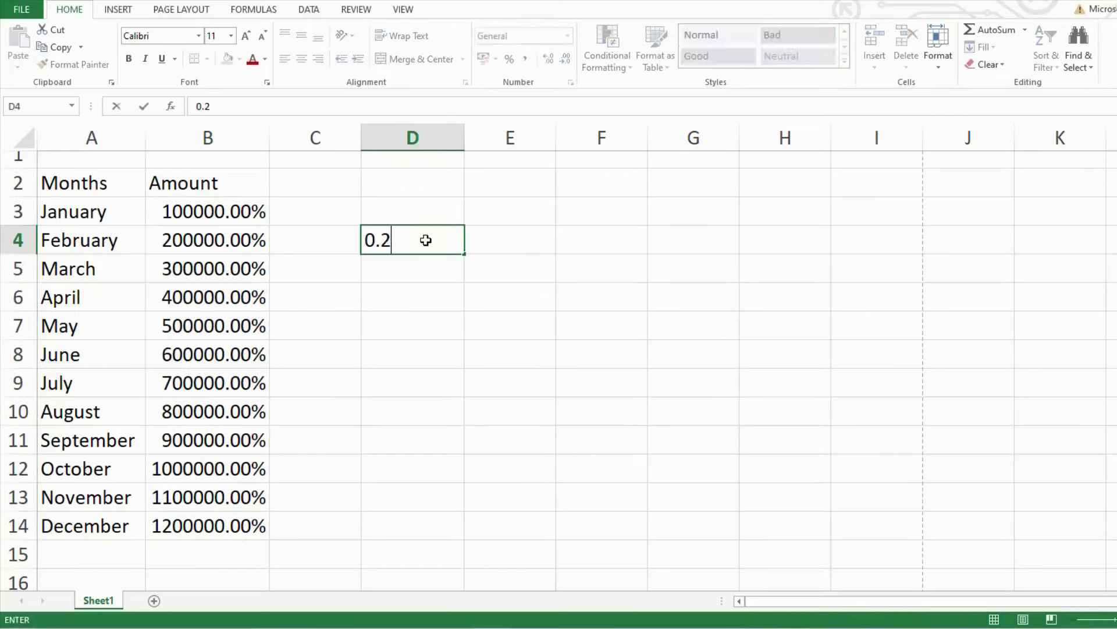
{"action": "key", "text": "Return"}
{"action": "left_click", "coordinate": [427, 240]}
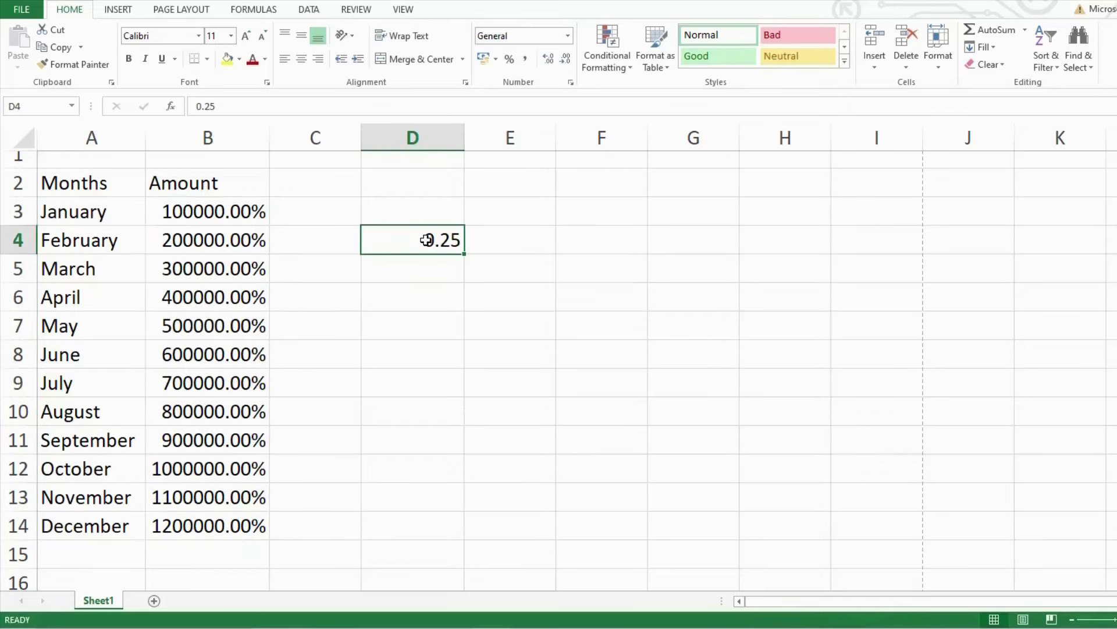
{"action": "left_click", "coordinate": [567, 36]}
{"action": "left_click", "coordinate": [542, 329]}
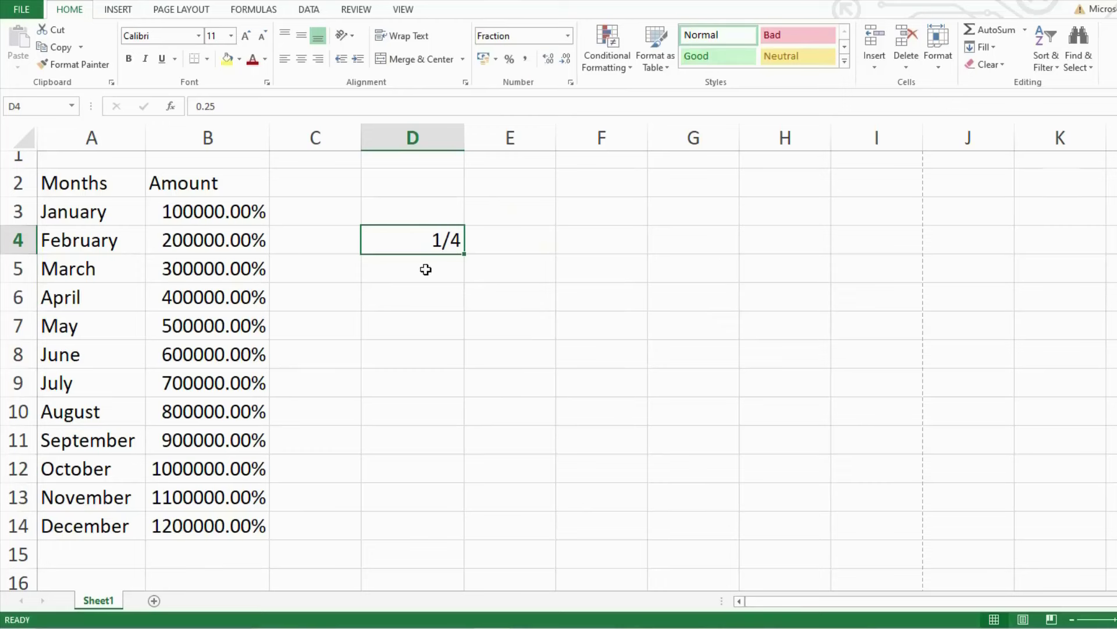
Step: Inspect the underlying stored value of the fraction in D4 without editing it
{"action": "left_click", "coordinate": [205, 107]}
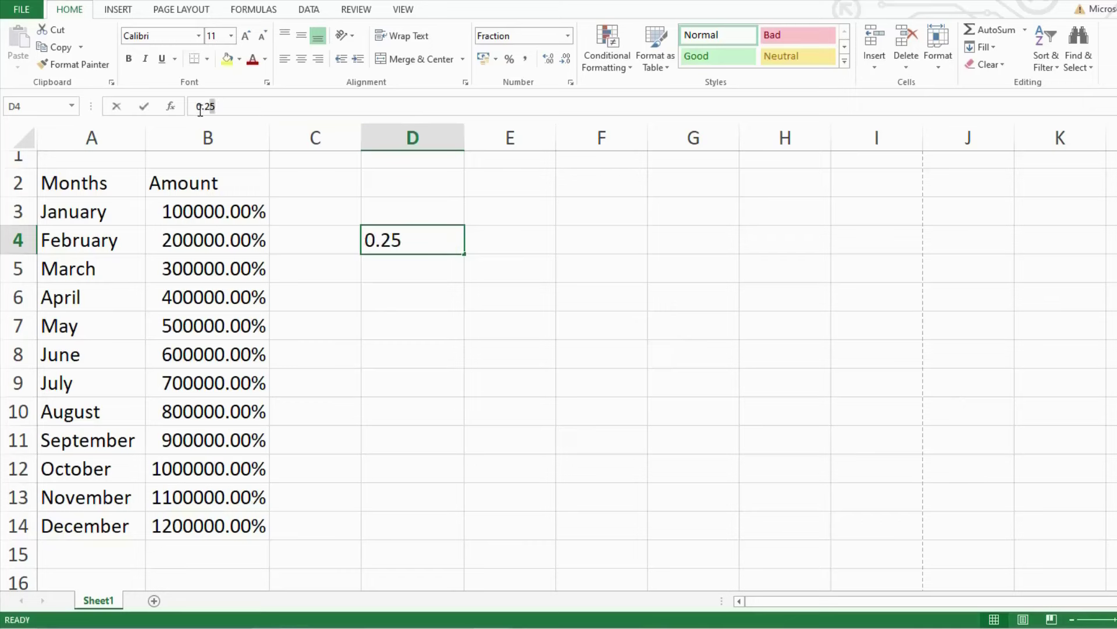
{"action": "double_click", "coordinate": [204, 106]}
{"action": "key", "text": "Escape"}
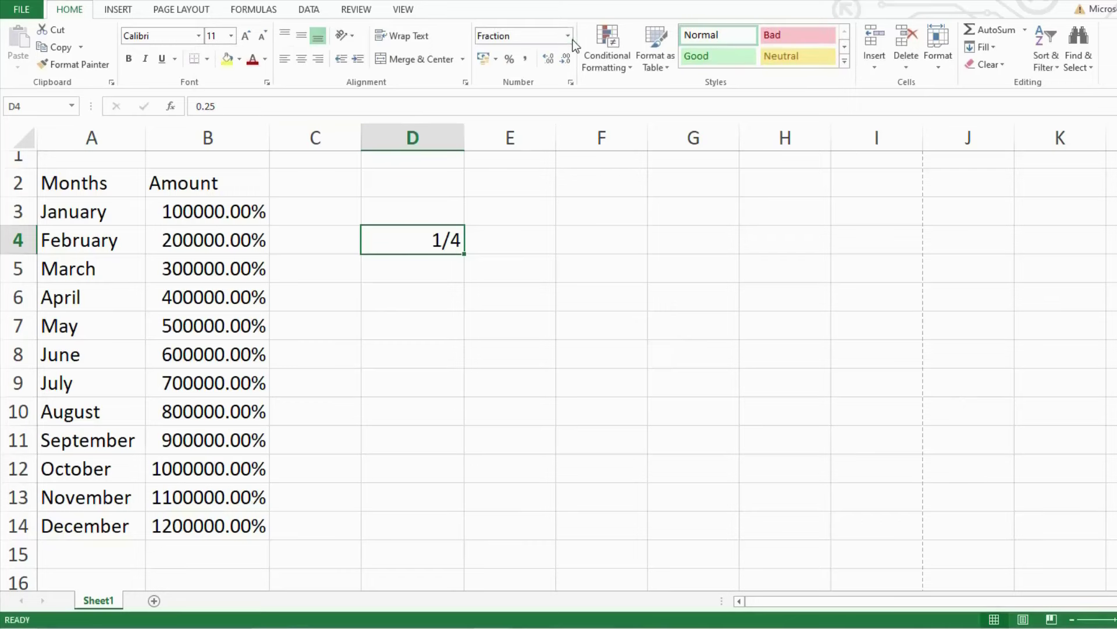
Step: Apply the Text format to the January to April amounts in B3:B6
{"action": "left_click", "coordinate": [567, 36]}
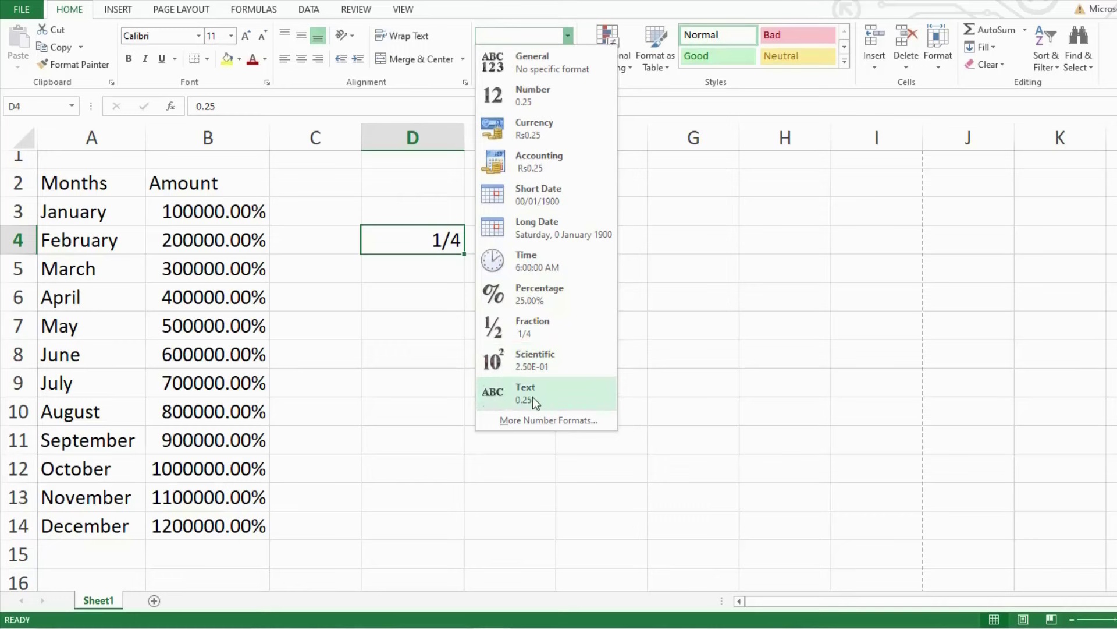
{"action": "left_click", "coordinate": [390, 386]}
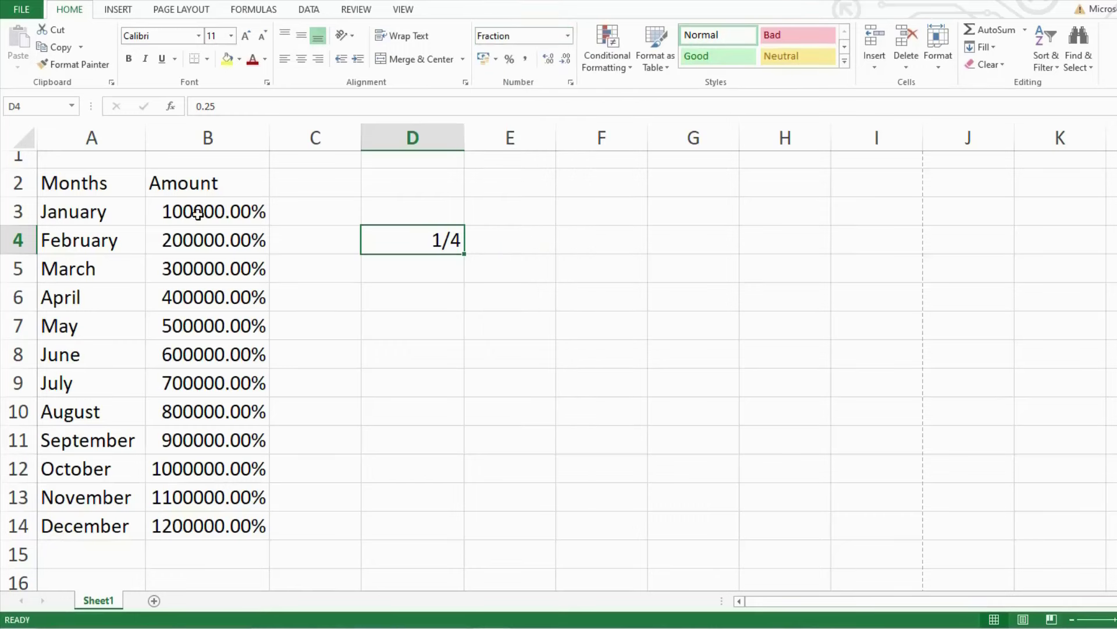
{"action": "left_click_drag", "start_coordinate": [198, 212], "coordinate": [217, 300]}
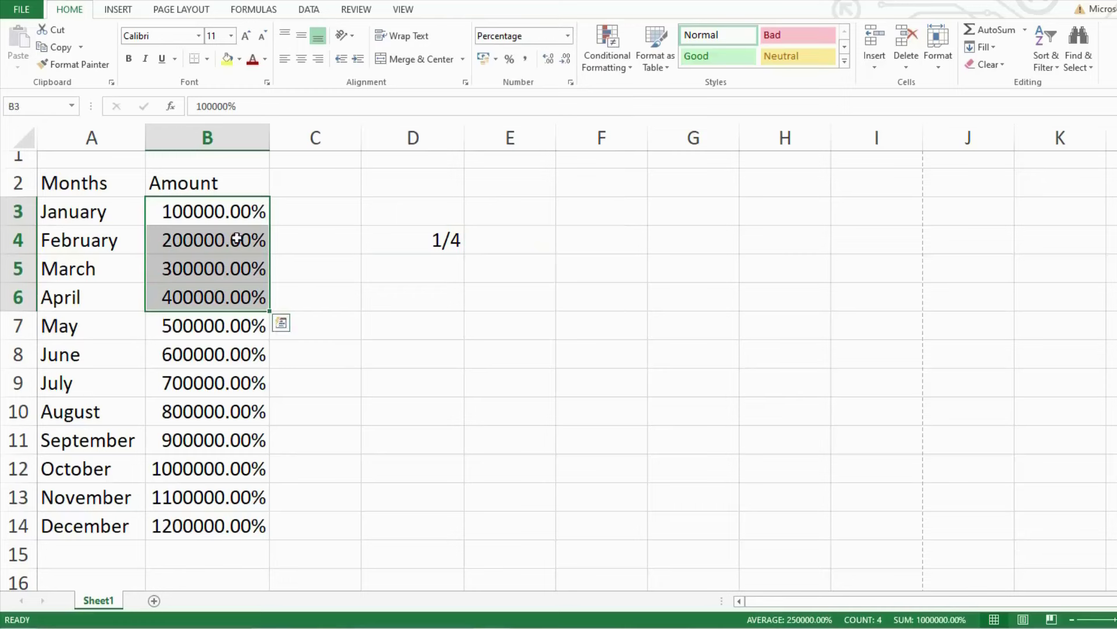
{"action": "left_click", "coordinate": [567, 36]}
{"action": "left_click", "coordinate": [528, 393]}
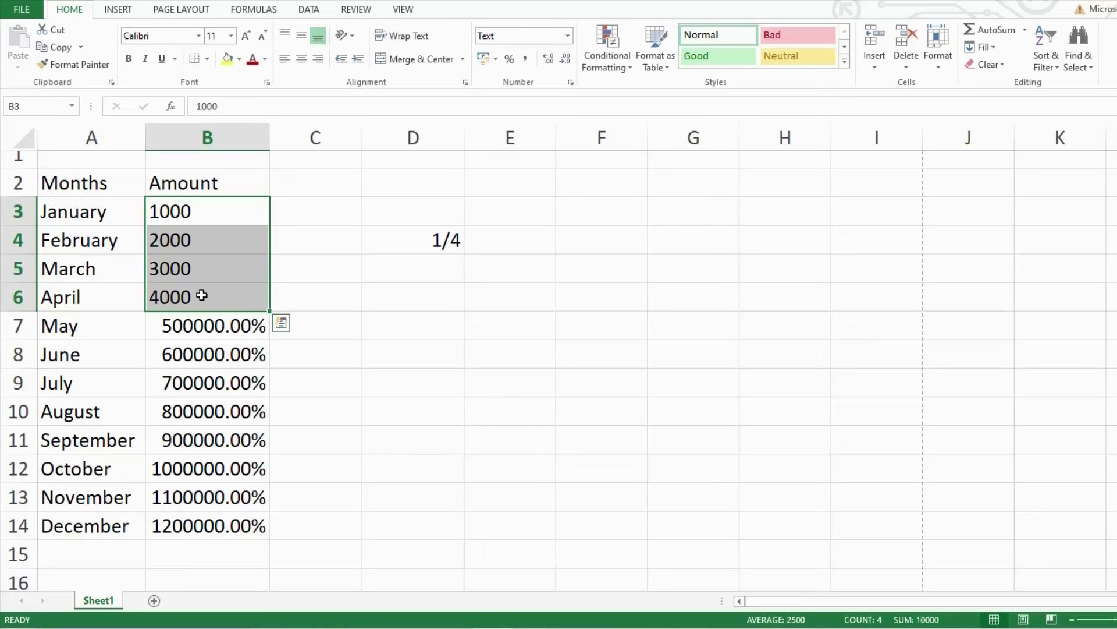
Step: Enter the sample text ABC in cell D7 and the number 123 in cell D8
{"action": "left_click", "coordinate": [394, 322]}
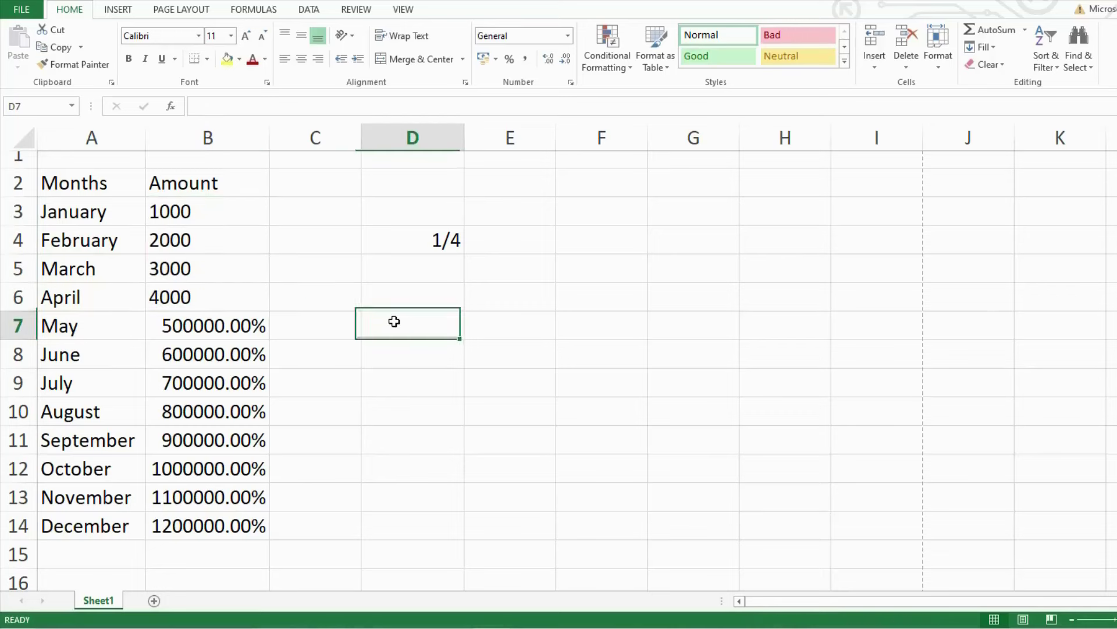
{"action": "type", "text": "ABC"}
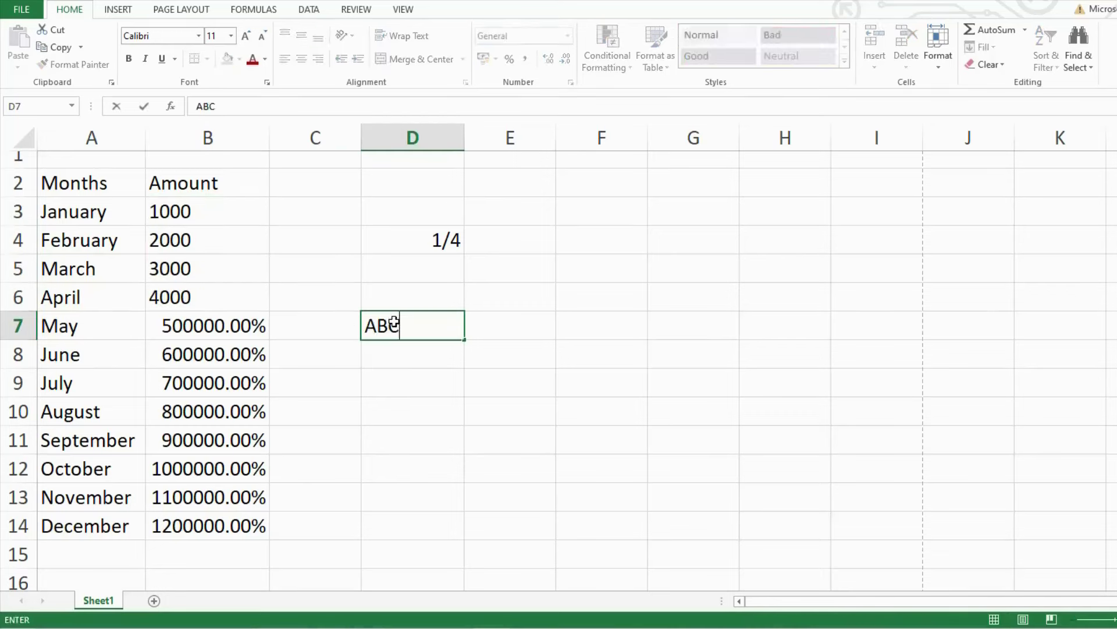
{"action": "key", "text": "Return"}
{"action": "left_click", "coordinate": [394, 323]}
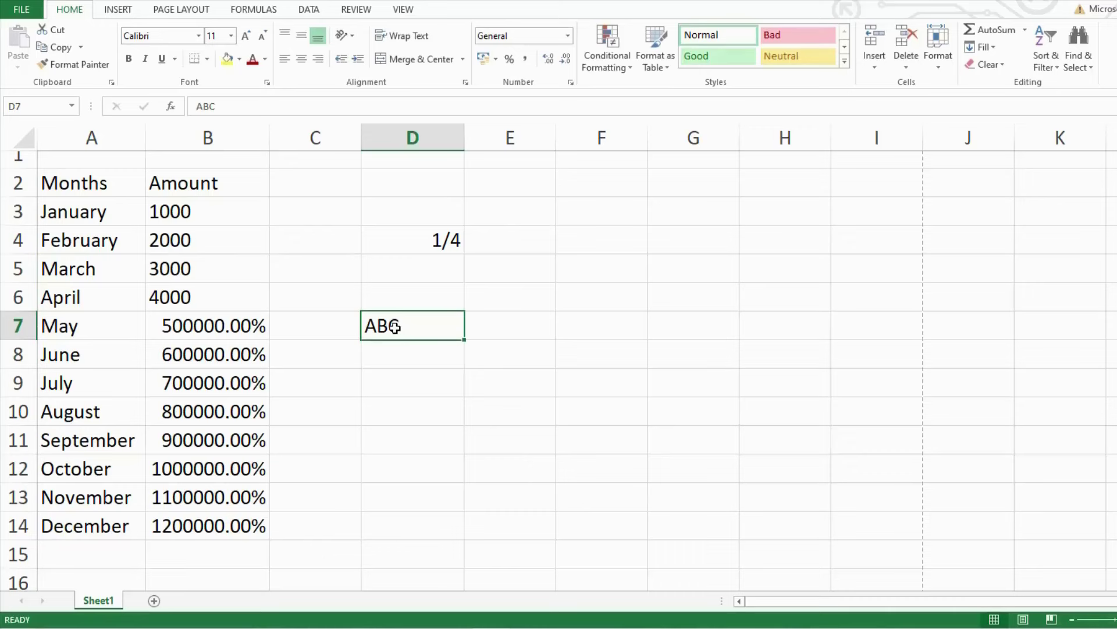
{"action": "key", "text": "Return"}
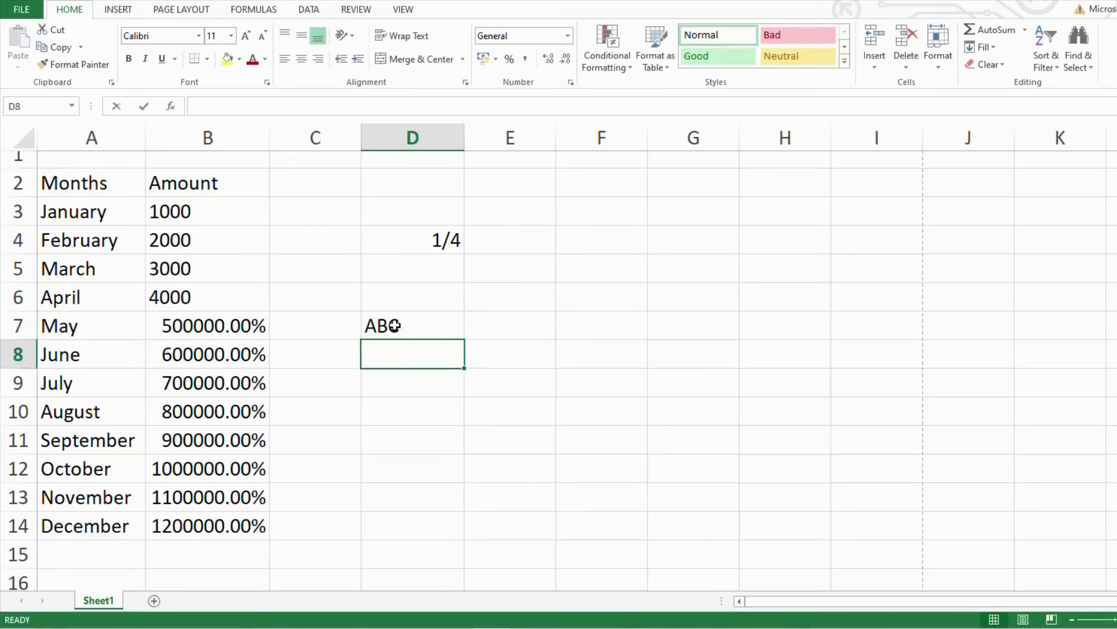
{"action": "type", "text": "123"}
{"action": "key", "text": "Return"}
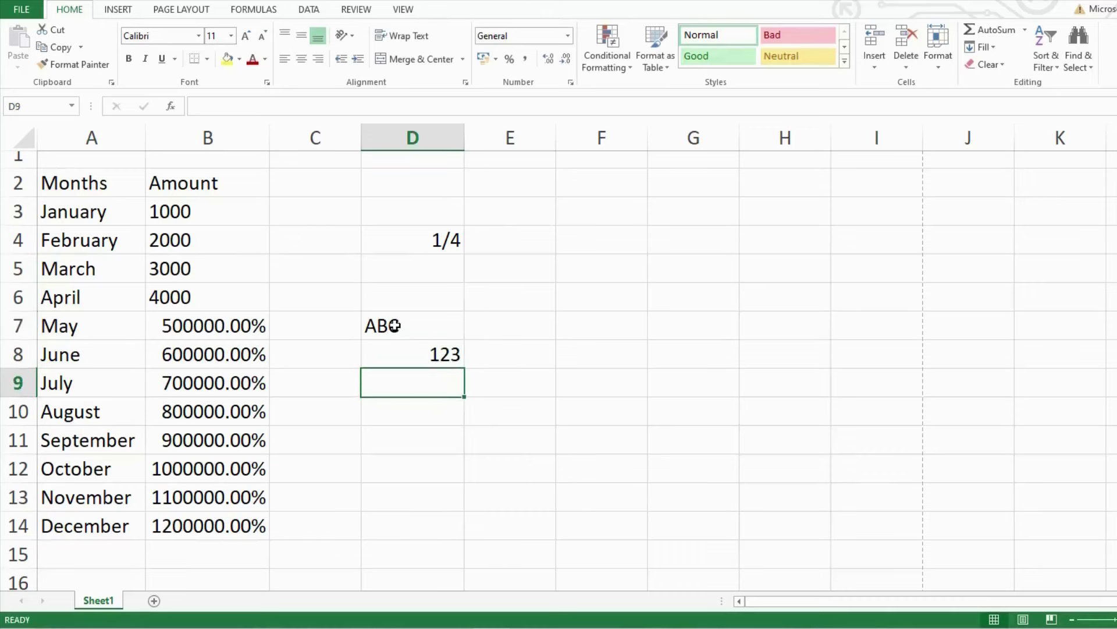
Step: Review the additional number format categories in Format Cells for D8, and close the dialog
{"action": "key", "text": "Up"}
{"action": "left_click", "coordinate": [567, 35]}
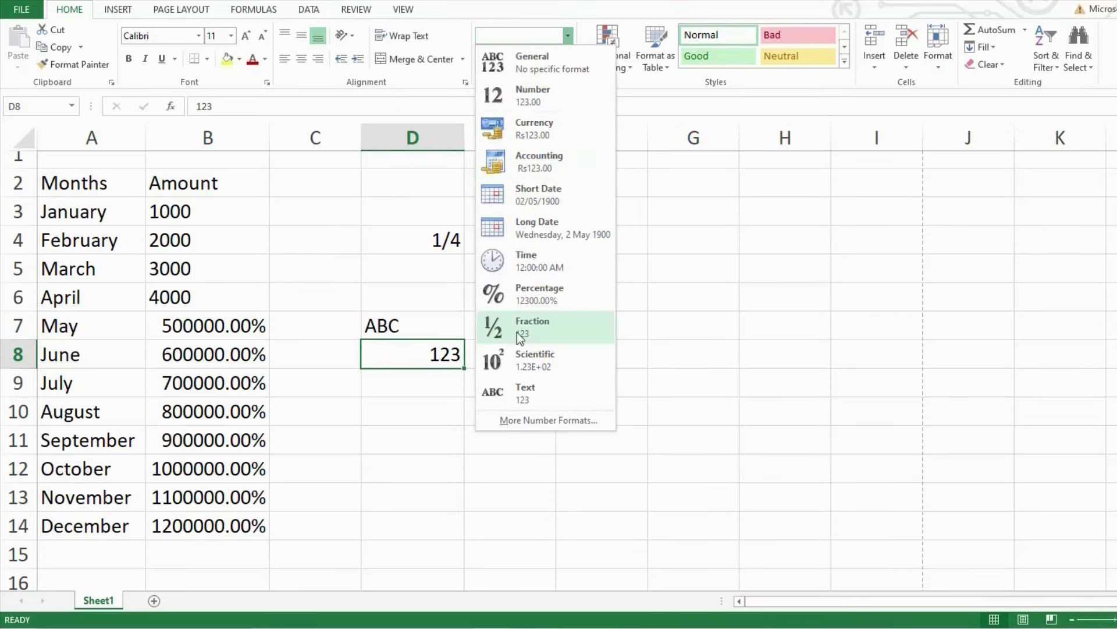
{"action": "left_click", "coordinate": [537, 419]}
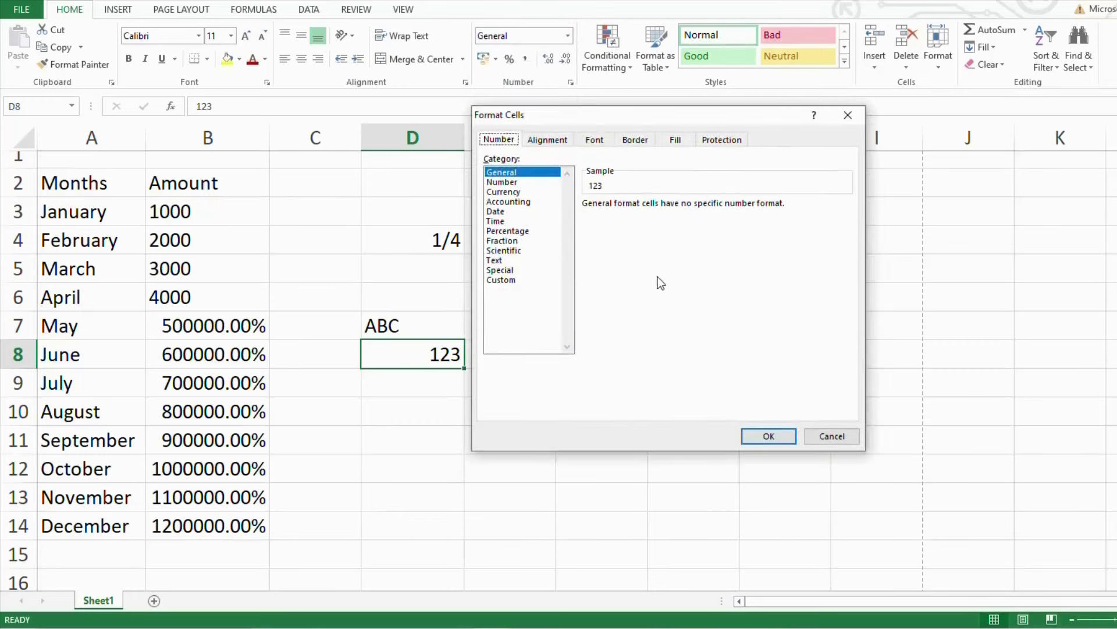
{"action": "left_click", "coordinate": [848, 115]}
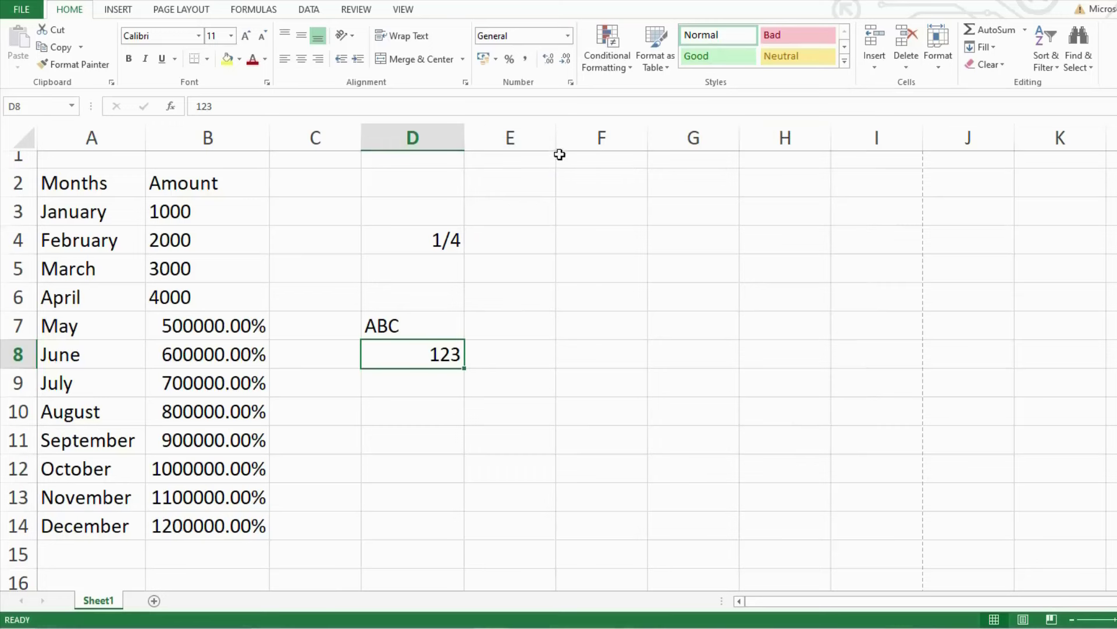
Step: Review the General, Number and Currency categories in Format Cells for D8
{"action": "left_click", "coordinate": [573, 83]}
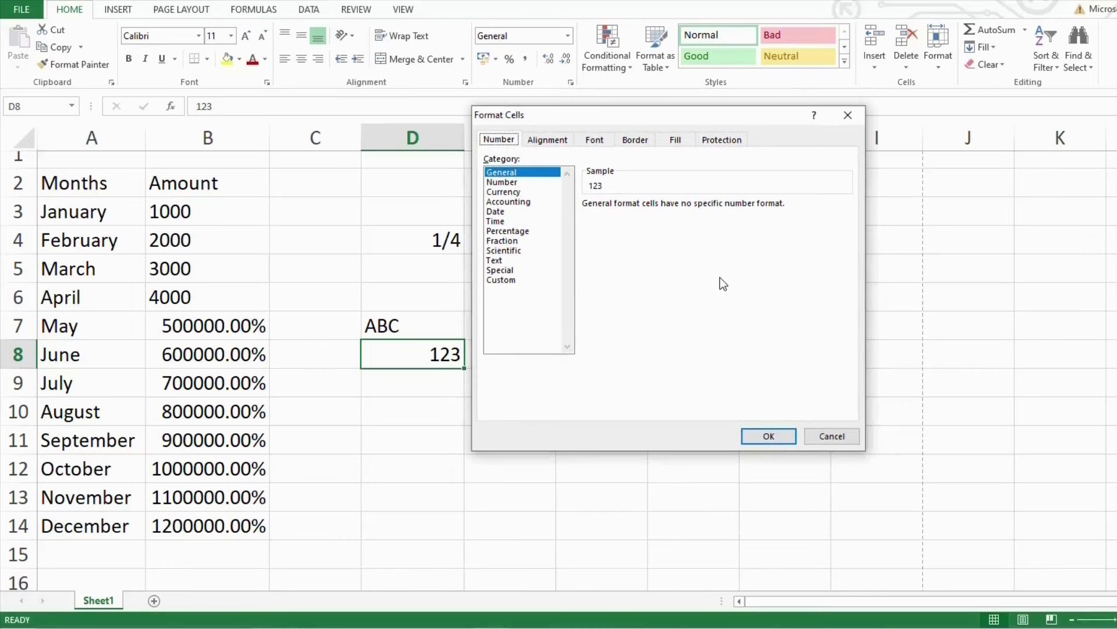
{"action": "left_click", "coordinate": [768, 438]}
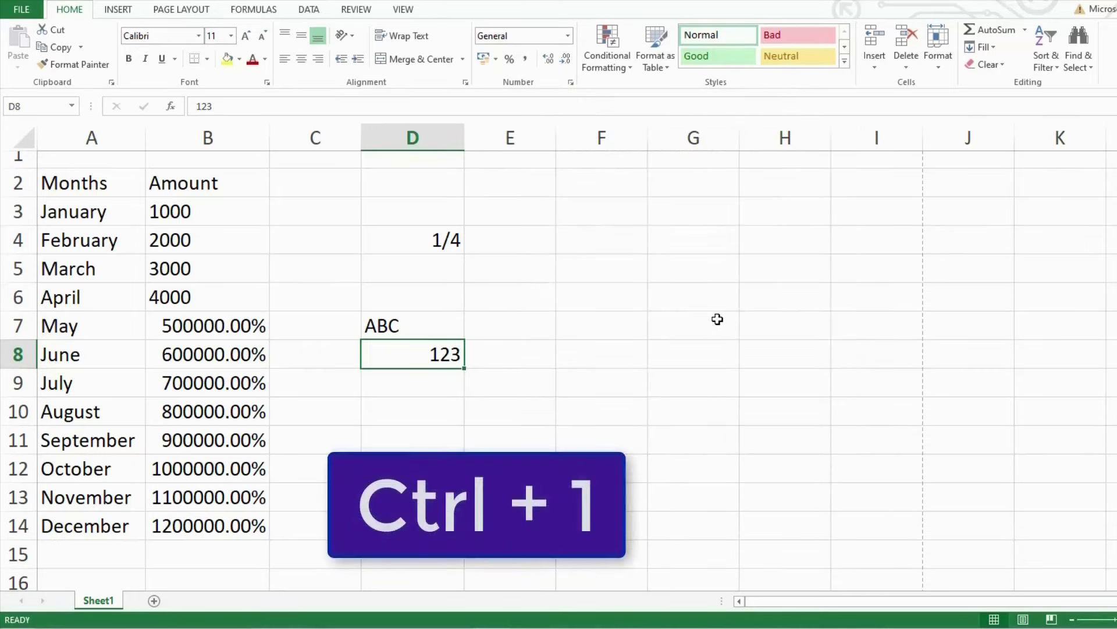
{"action": "key", "text": "ctrl+1"}
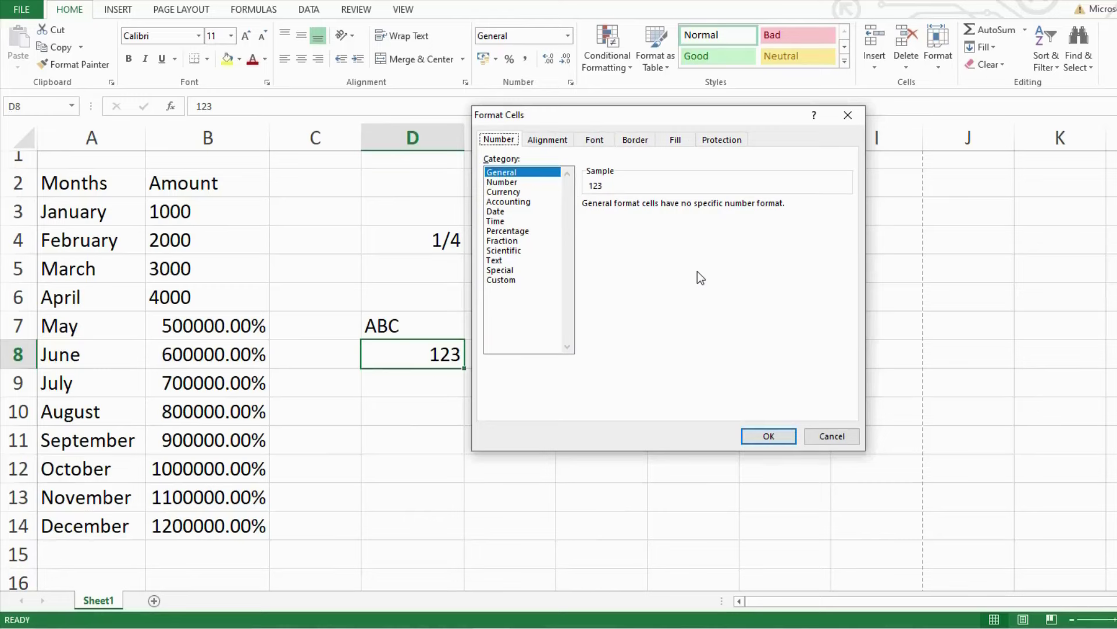
{"action": "left_click", "coordinate": [502, 182]}
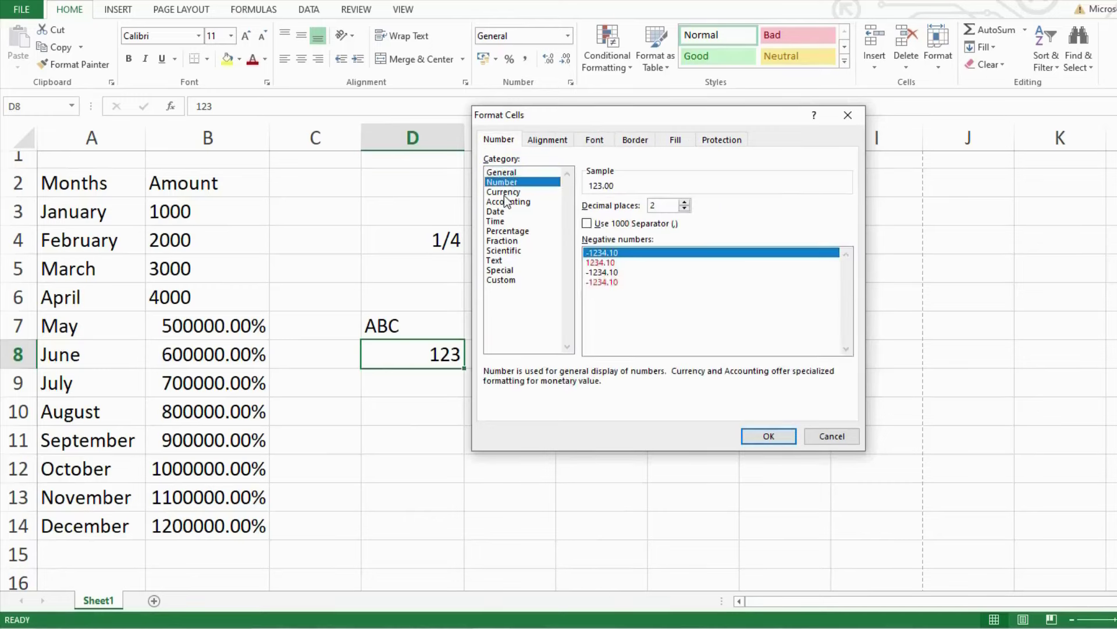
{"action": "left_click", "coordinate": [504, 192]}
{"action": "left_click", "coordinate": [503, 173]}
{"action": "left_click", "coordinate": [506, 182]}
Step: Preview the Number format with 5 decimal places for D8, and close Format Cells without applying it
{"action": "left_click", "coordinate": [684, 208]}
{"action": "left_click", "coordinate": [684, 203]}
{"action": "left_click", "coordinate": [684, 203]}
{"action": "left_click", "coordinate": [684, 204]}
{"action": "left_click", "coordinate": [684, 203]}
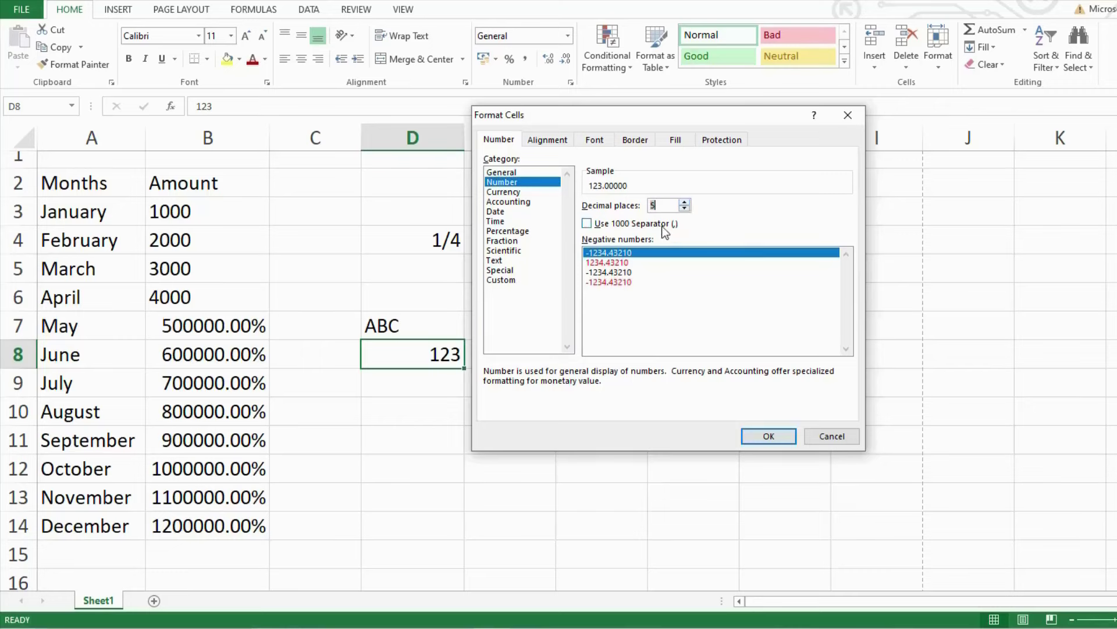
{"action": "left_click", "coordinate": [847, 115]}
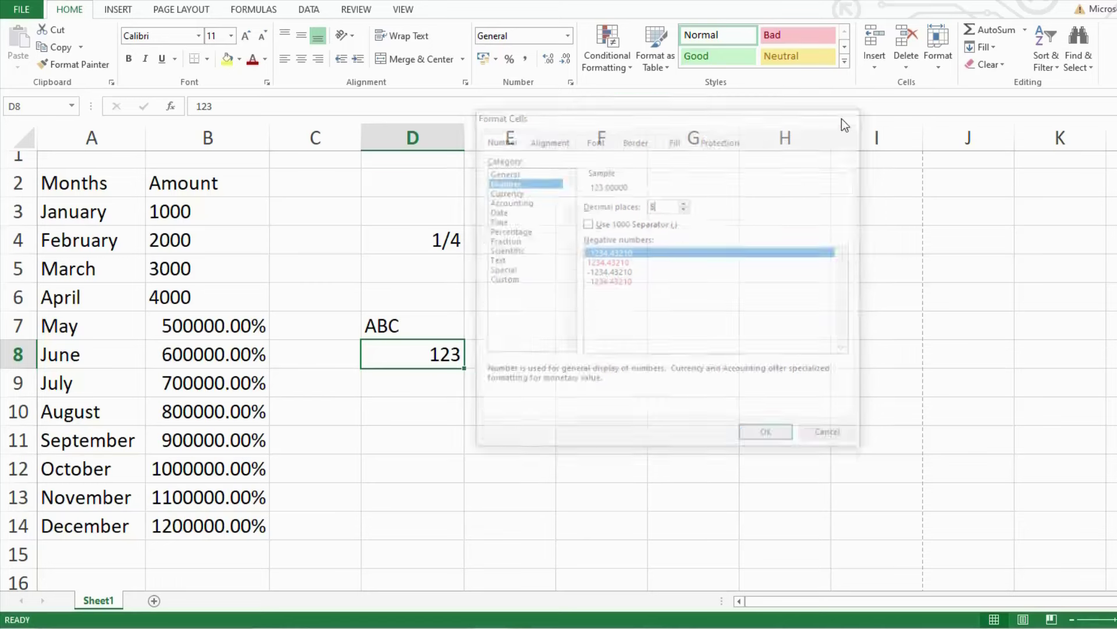
Step: Format the December amount in B14 as Number with 4 decimal places and the 1000 separator
{"action": "left_click", "coordinate": [185, 525]}
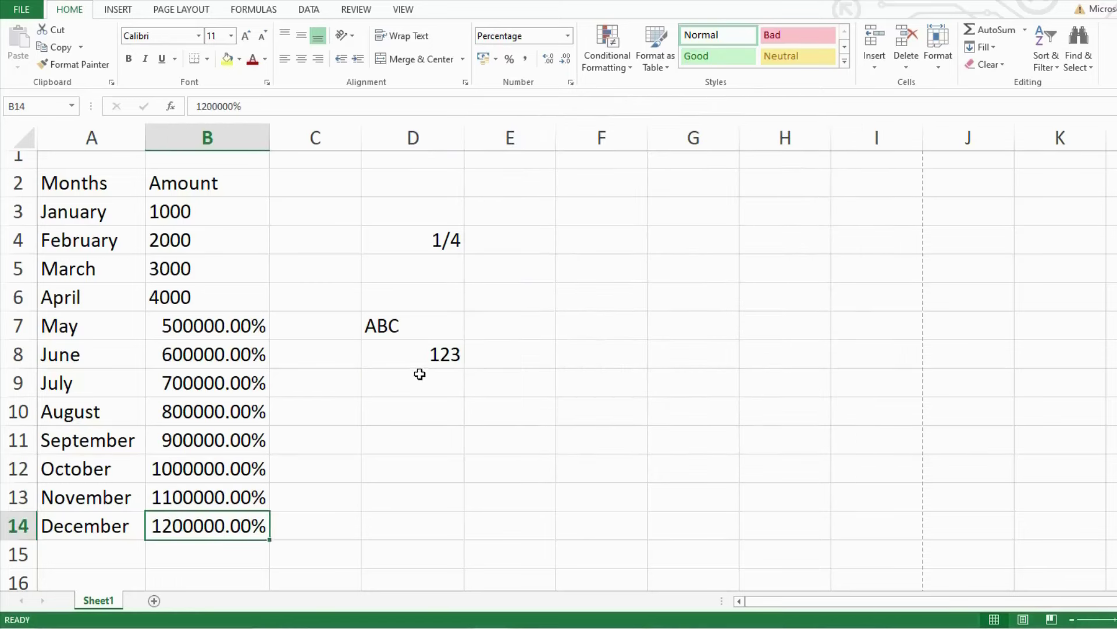
{"action": "key", "text": "ctrl+1"}
{"action": "left_click", "coordinate": [498, 182]}
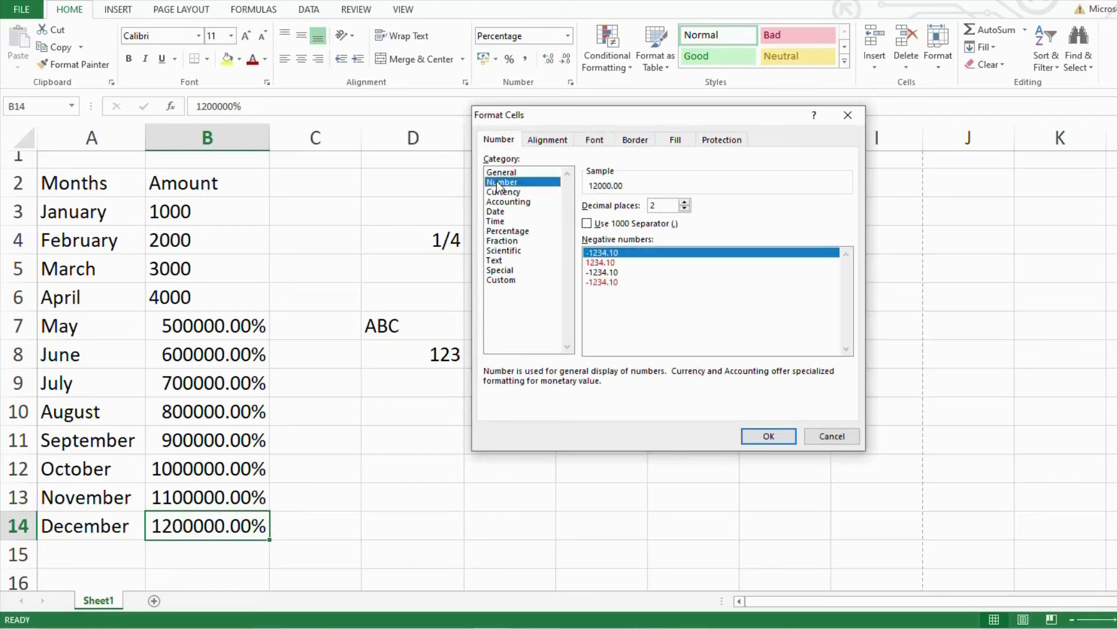
{"action": "left_click", "coordinate": [685, 202]}
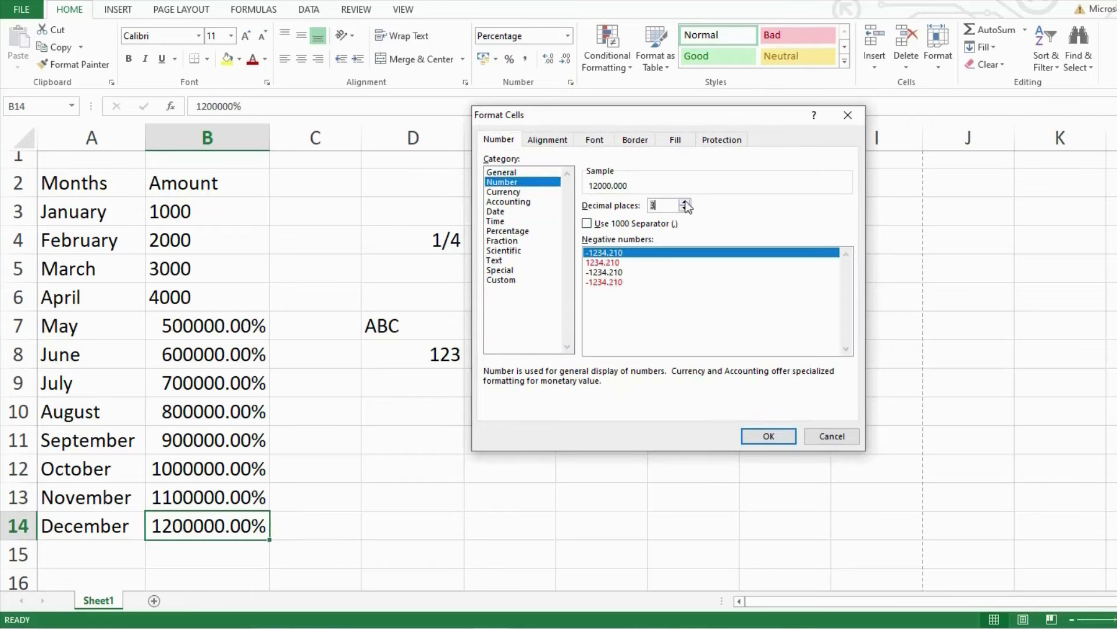
{"action": "left_click", "coordinate": [685, 202]}
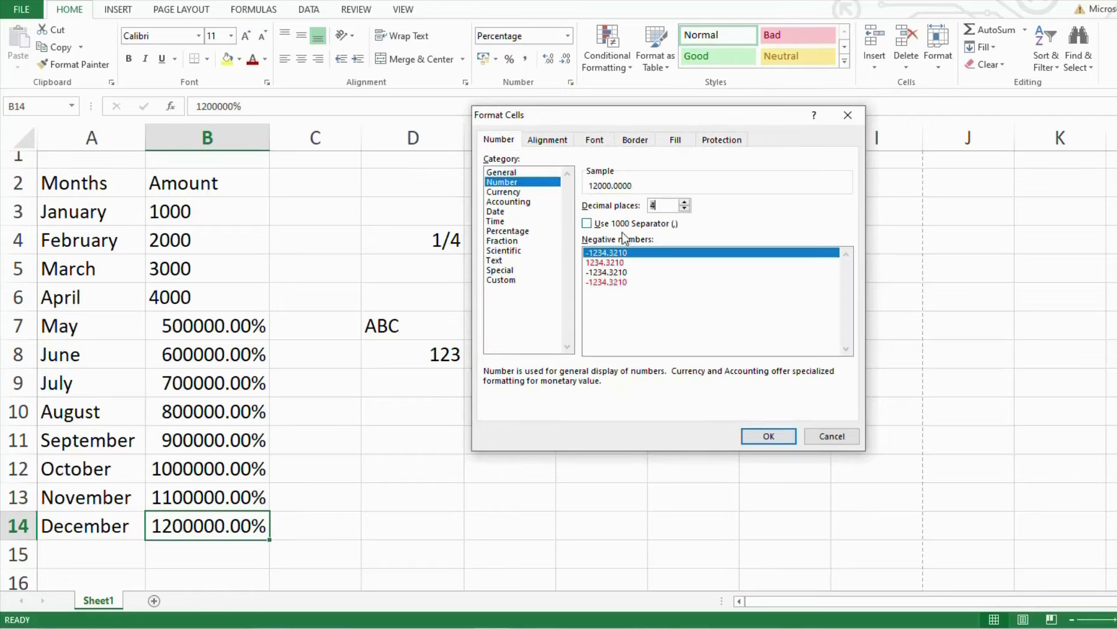
{"action": "left_click", "coordinate": [588, 225]}
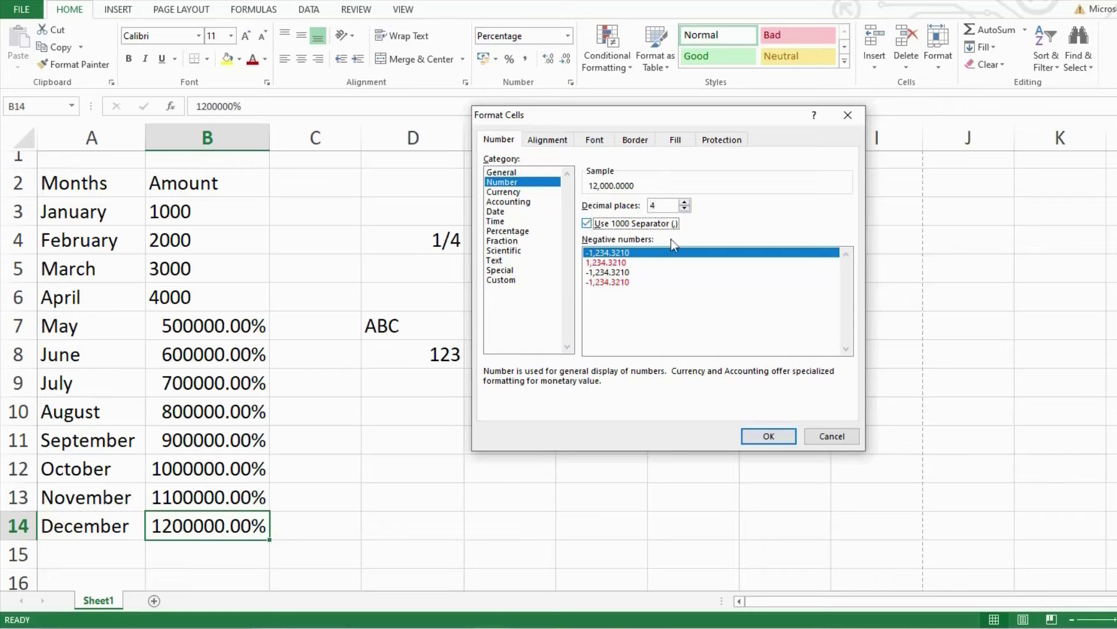
{"action": "left_click", "coordinate": [758, 435]}
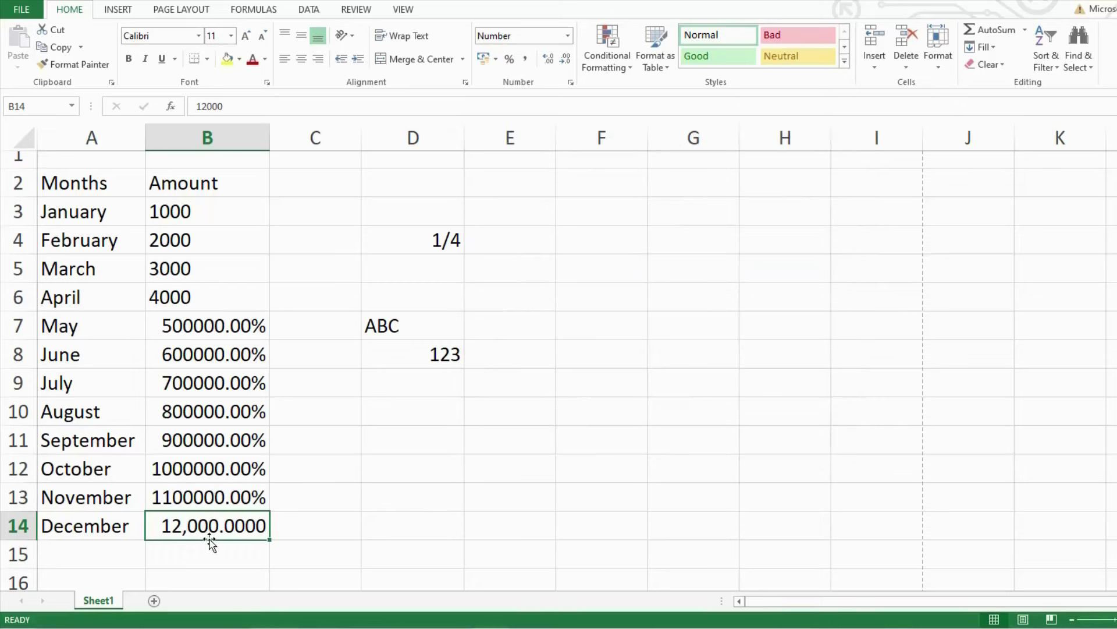
Step: Apply the Custom format #,##0.00;[Red]-#,##0.00 to the December amount in B14
{"action": "key", "text": "ctrl+1"}
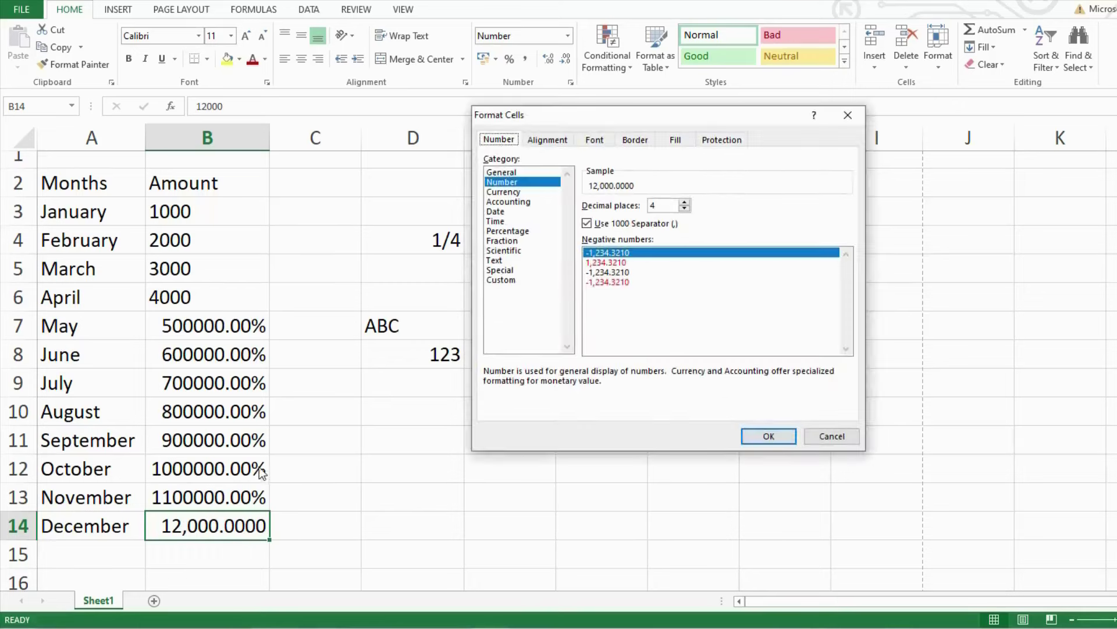
{"action": "left_click", "coordinate": [515, 193]}
{"action": "left_click", "coordinate": [514, 201]}
{"action": "left_click", "coordinate": [510, 211]}
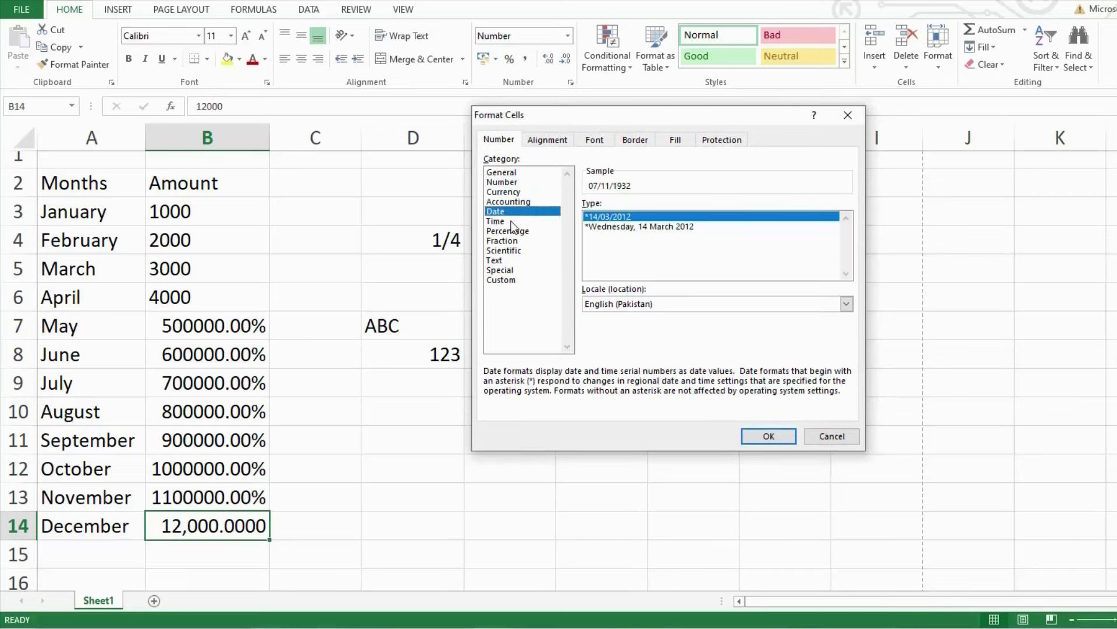
{"action": "left_click", "coordinate": [510, 281]}
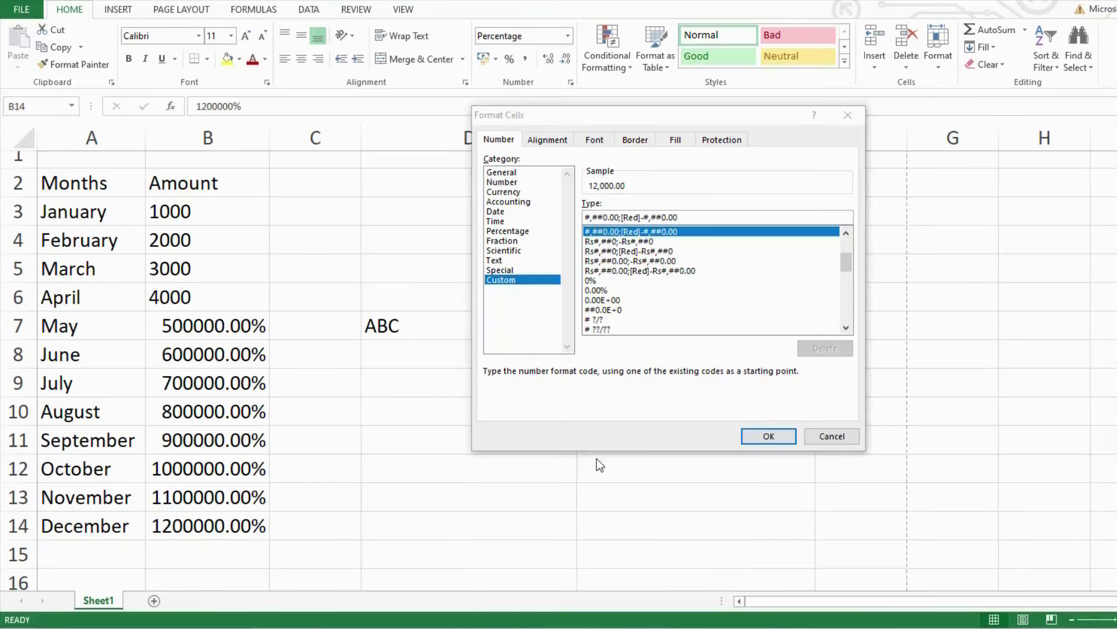
{"action": "left_click", "coordinate": [767, 437]}
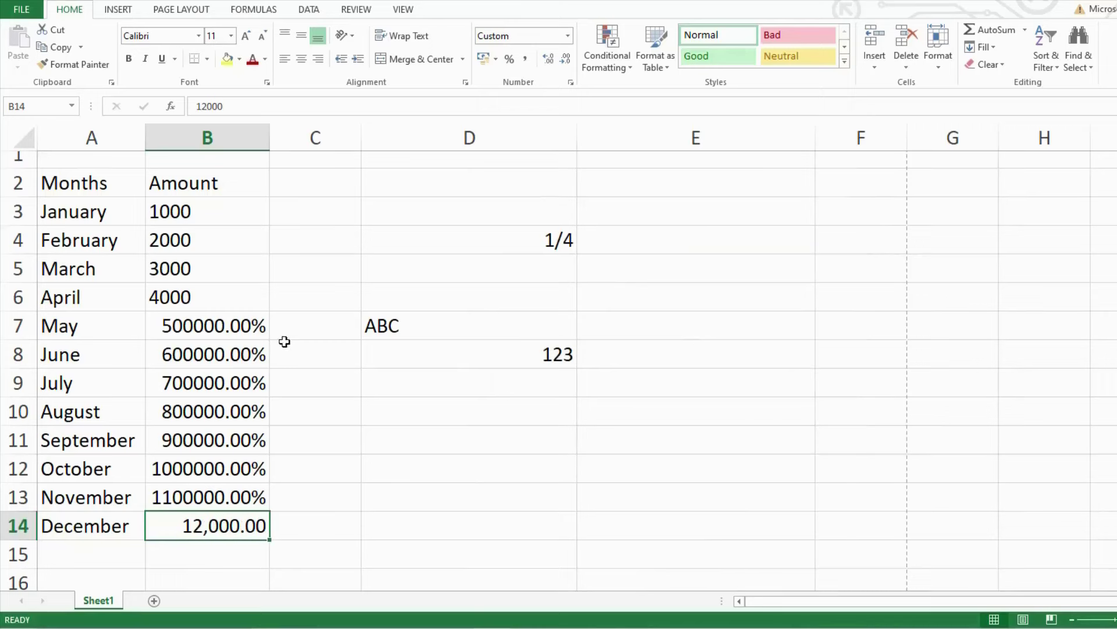
Step: Apply the comma style to the May to December amounts in B7:B14 and remove both decimal places
{"action": "left_click_drag", "start_coordinate": [212, 327], "coordinate": [200, 530]}
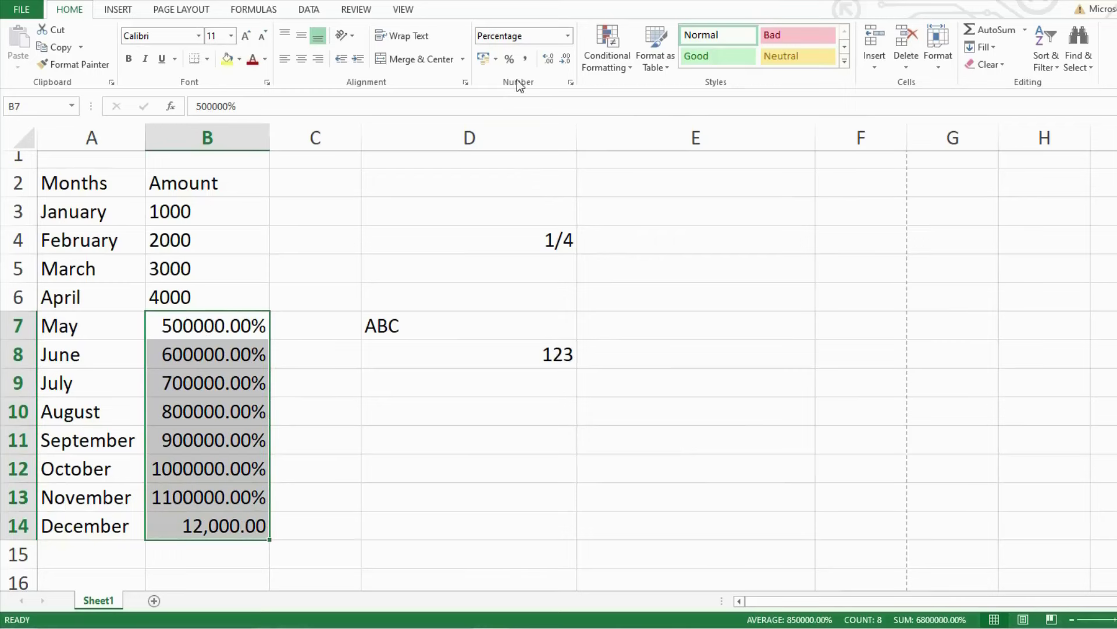
{"action": "left_click", "coordinate": [523, 59]}
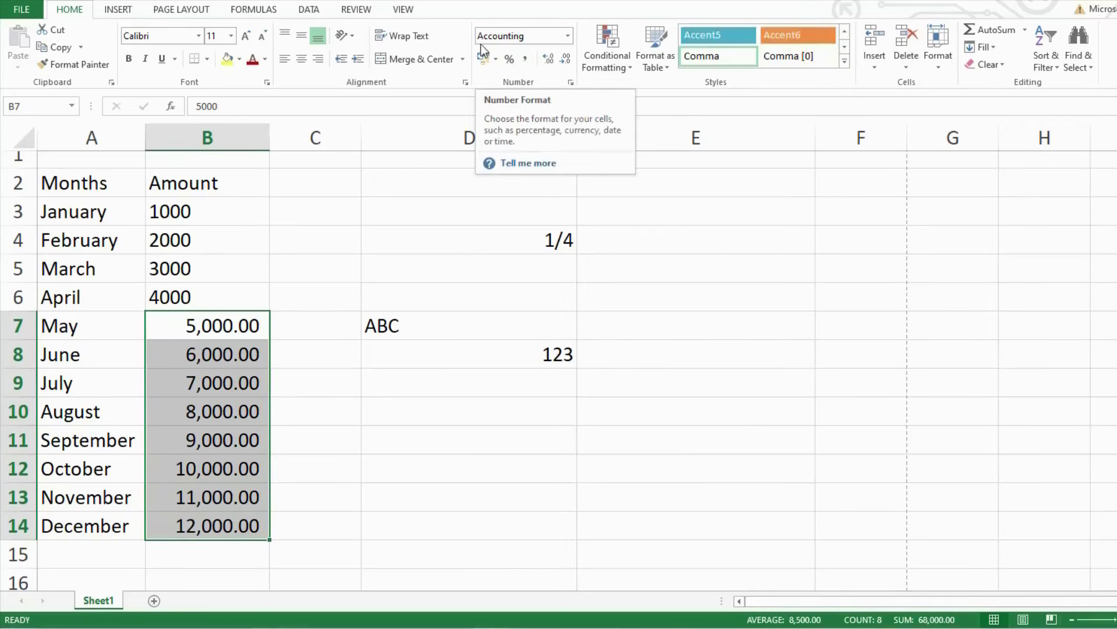
{"action": "left_click", "coordinate": [567, 59]}
{"action": "left_click", "coordinate": [566, 59]}
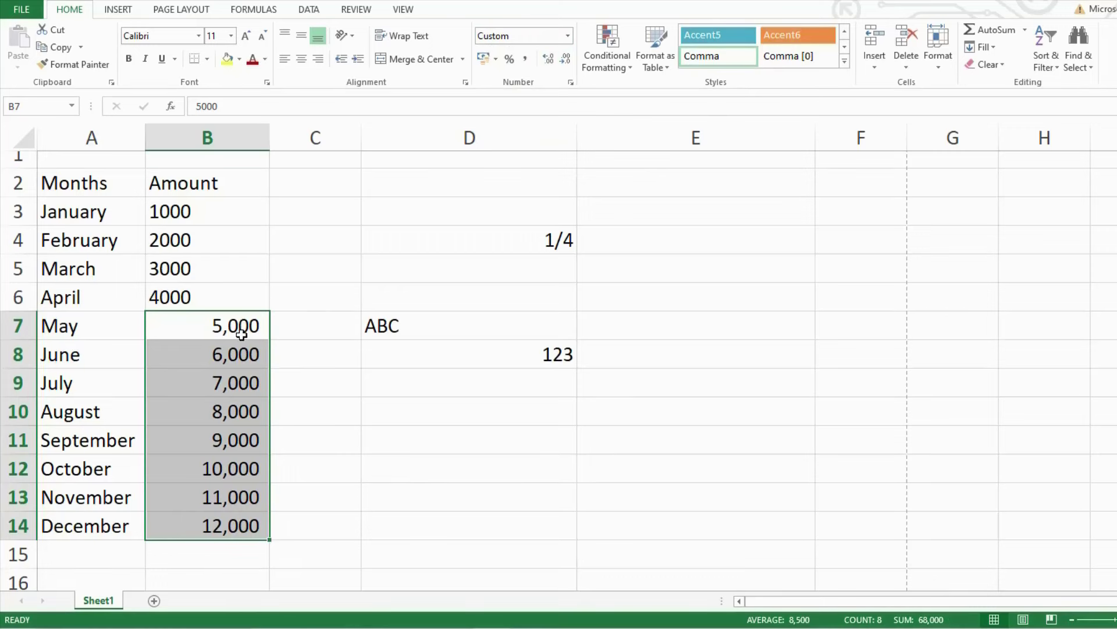
{"action": "left_click", "coordinate": [496, 60]}
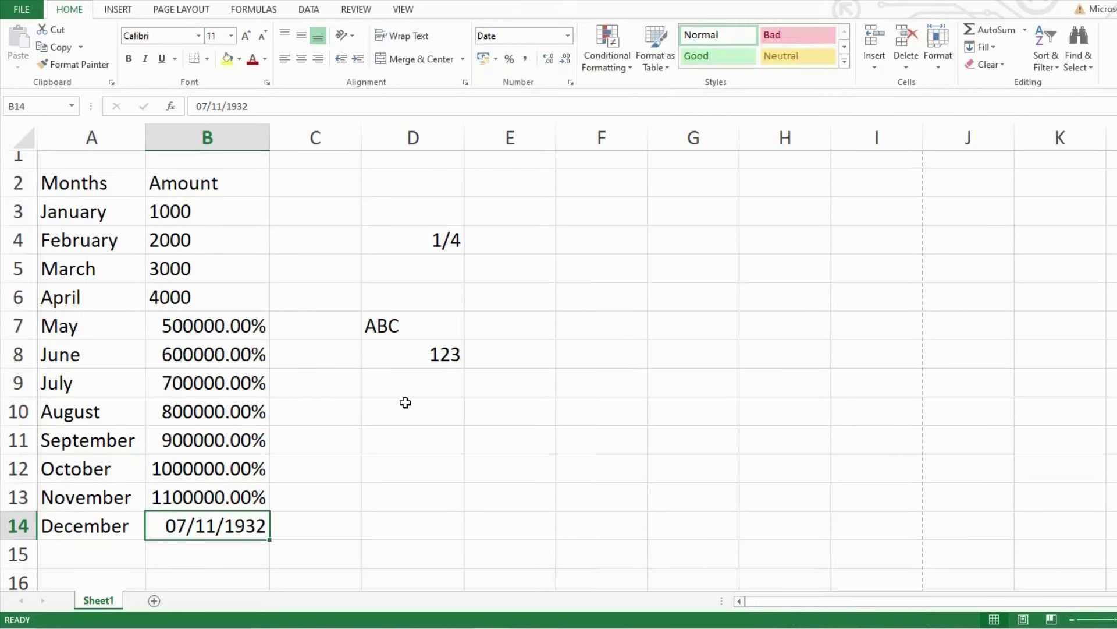
Step: Enter the date 07/02/2020 in D10 and apply the Long Date format to it
{"action": "left_click", "coordinate": [414, 403]}
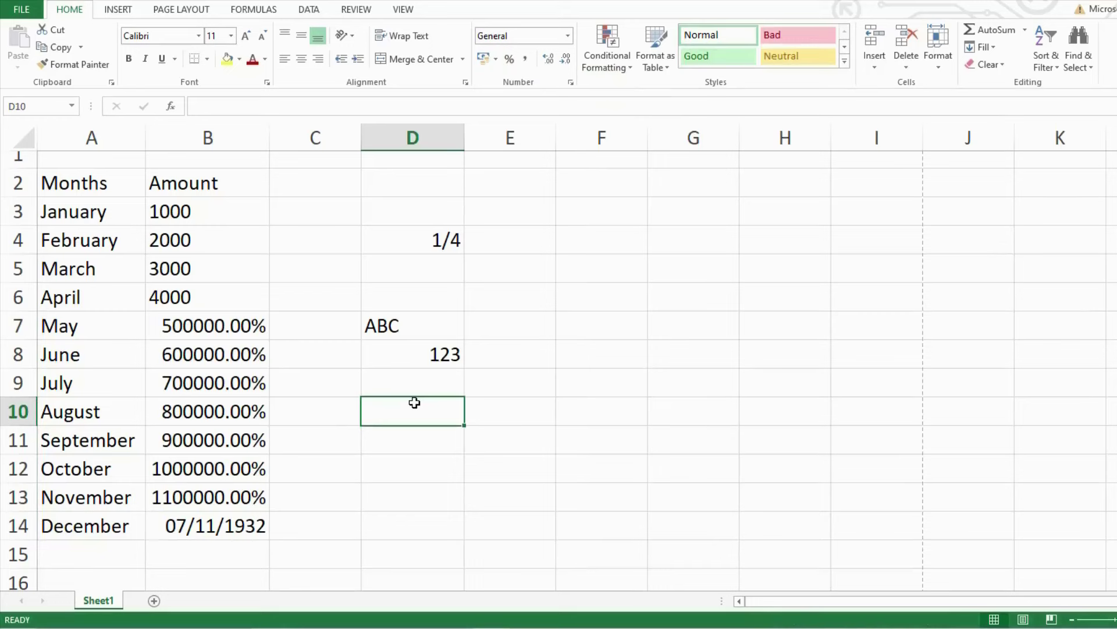
{"action": "type", "text": "0"}
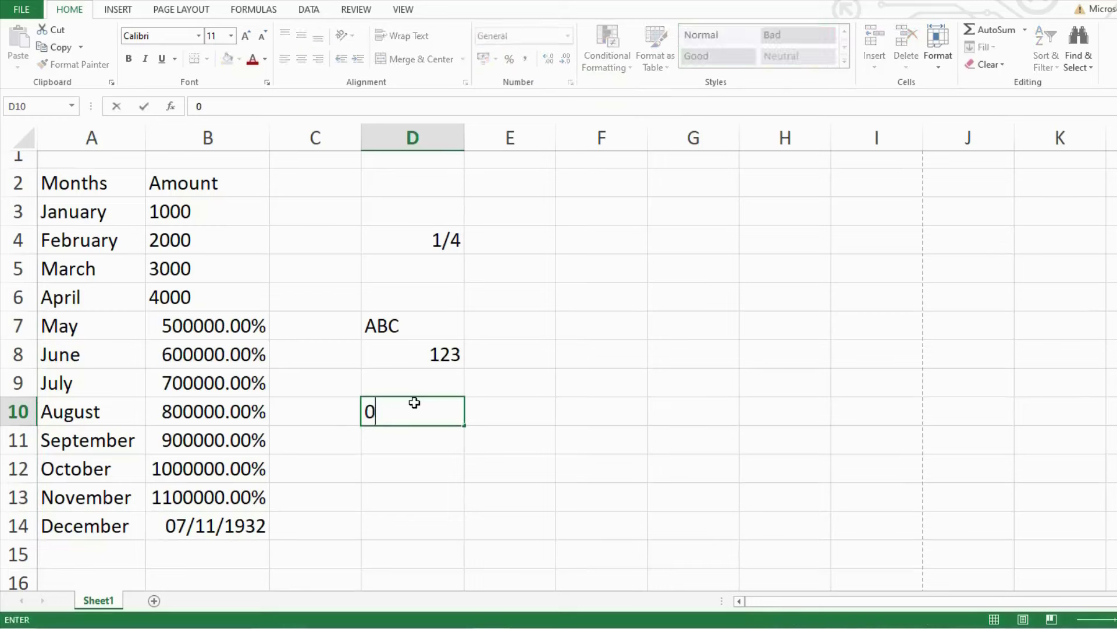
{"action": "type", "text": "7/02/2020"}
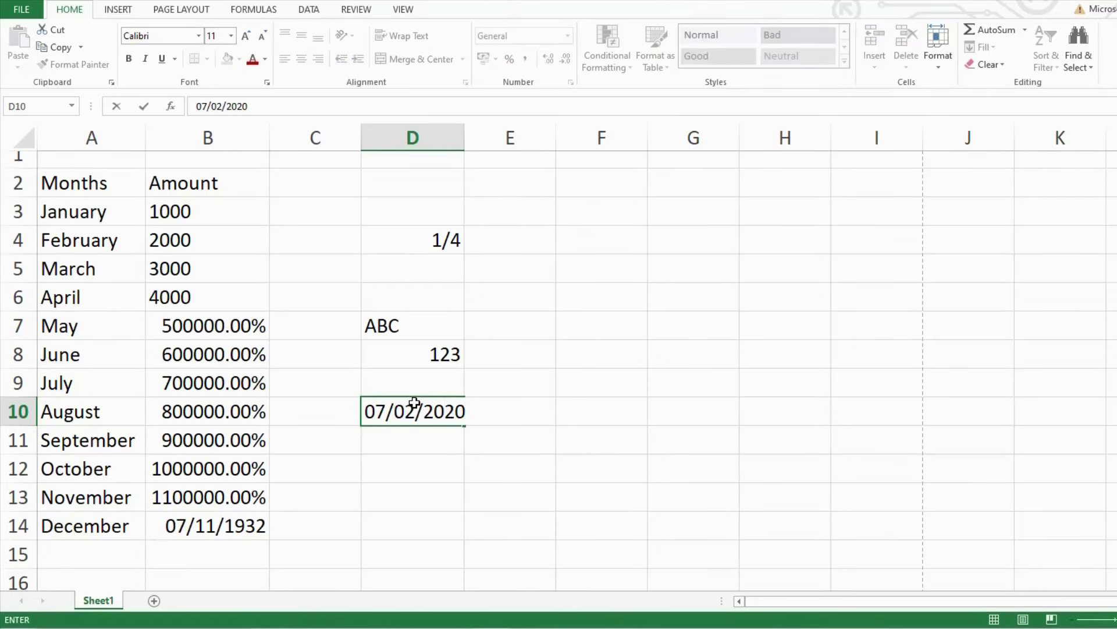
{"action": "key", "text": "ctrl+Return"}
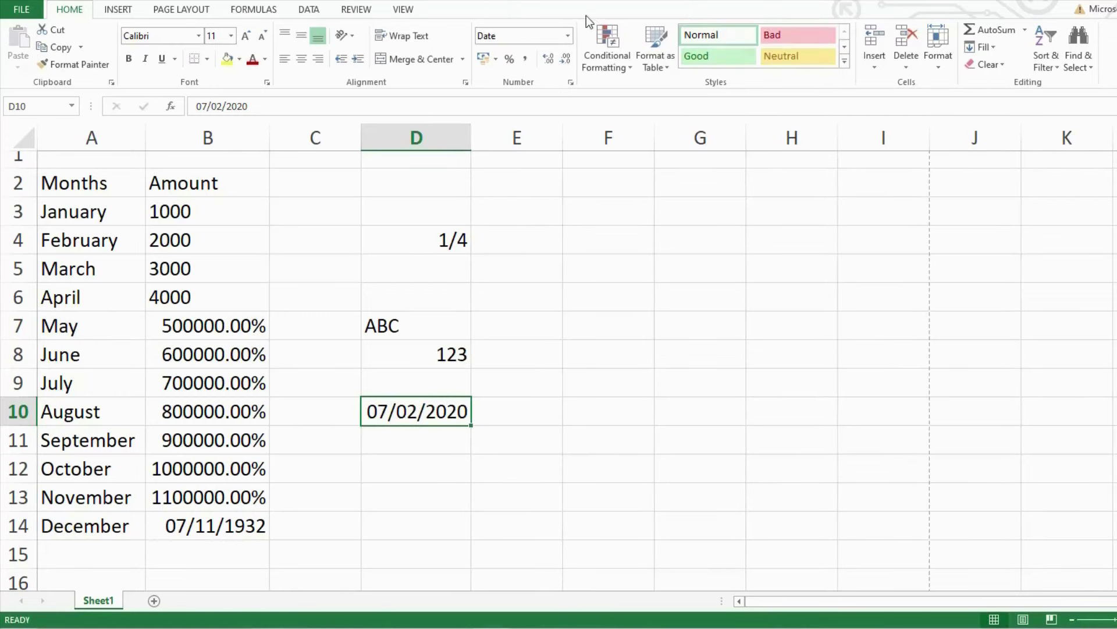
{"action": "left_click", "coordinate": [568, 35]}
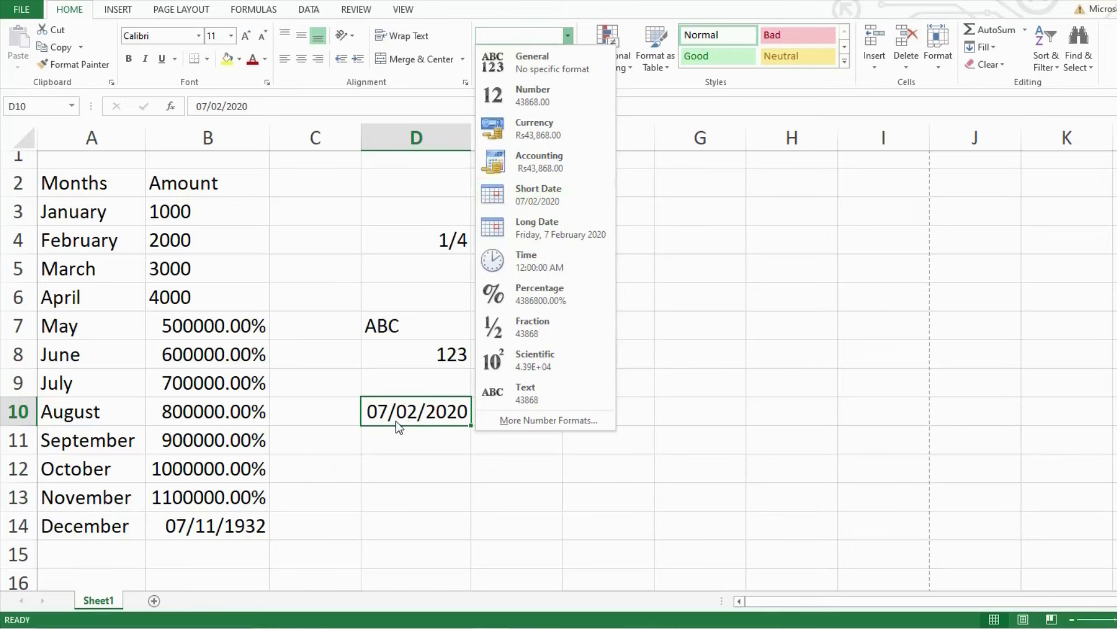
{"action": "left_click", "coordinate": [543, 235]}
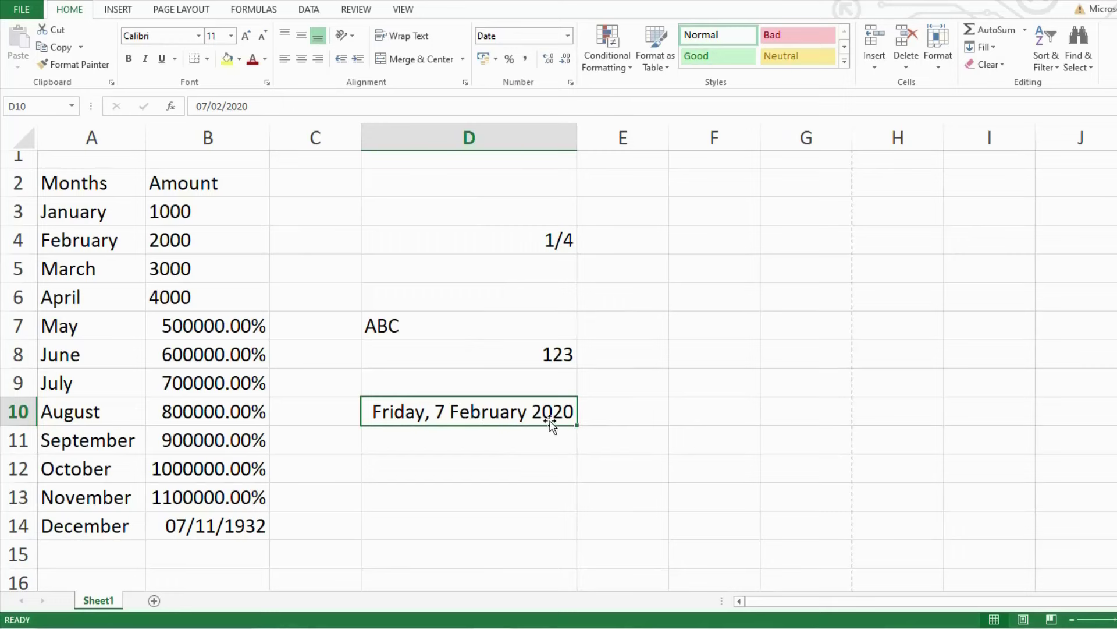
Step: Enter the formula =D10+1 in E10 to calculate the following day's date
{"action": "key", "text": "Right"}
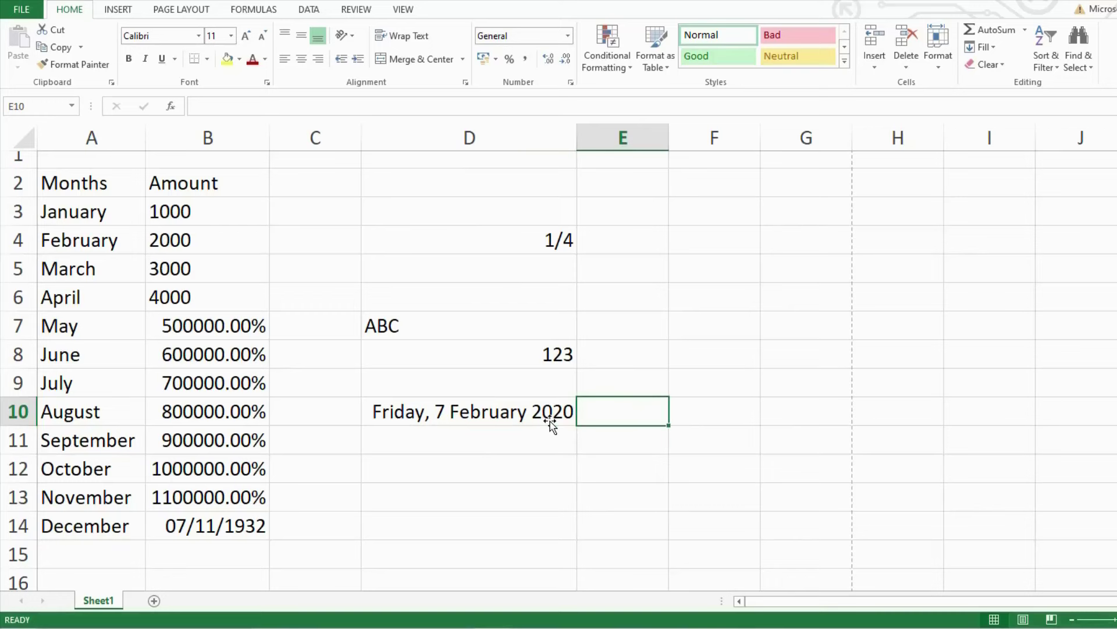
{"action": "type", "text": "="}
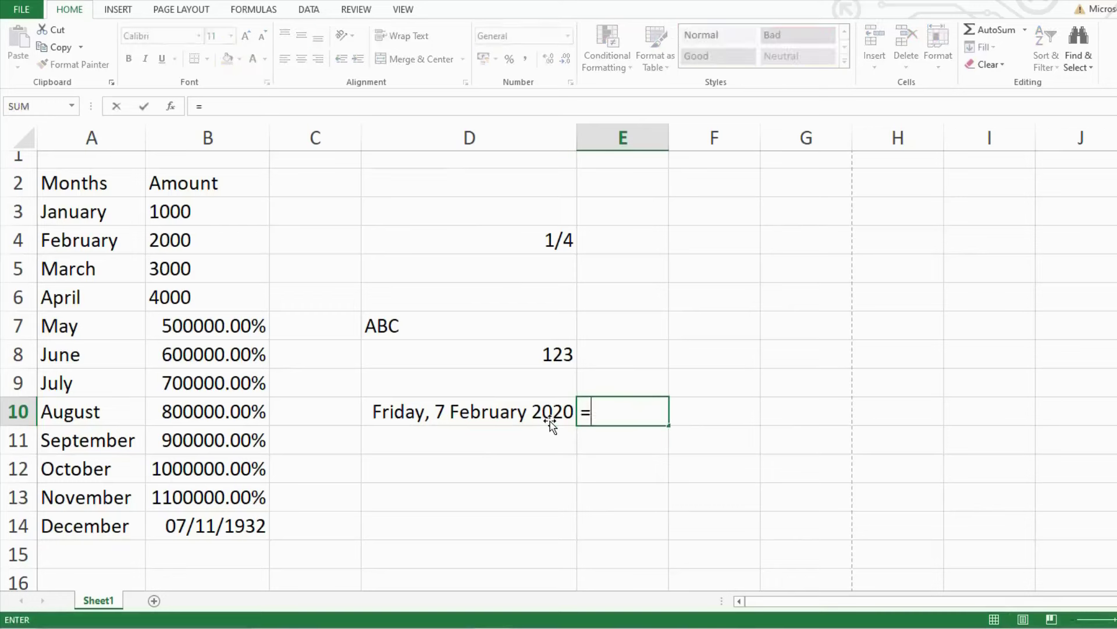
{"action": "key", "text": "Left"}
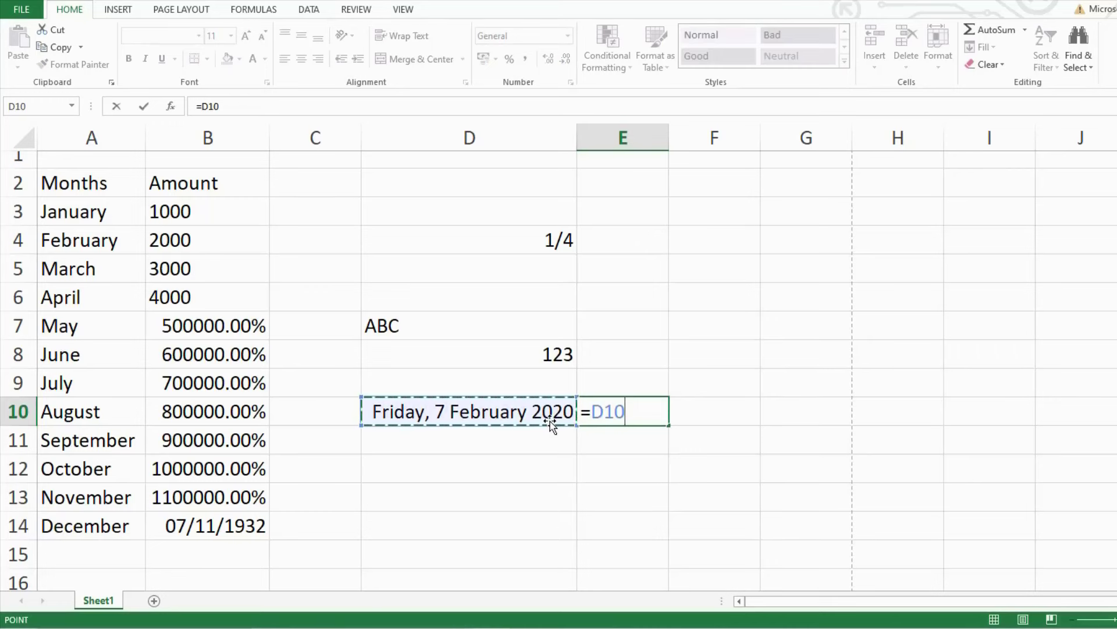
{"action": "type", "text": "+1"}
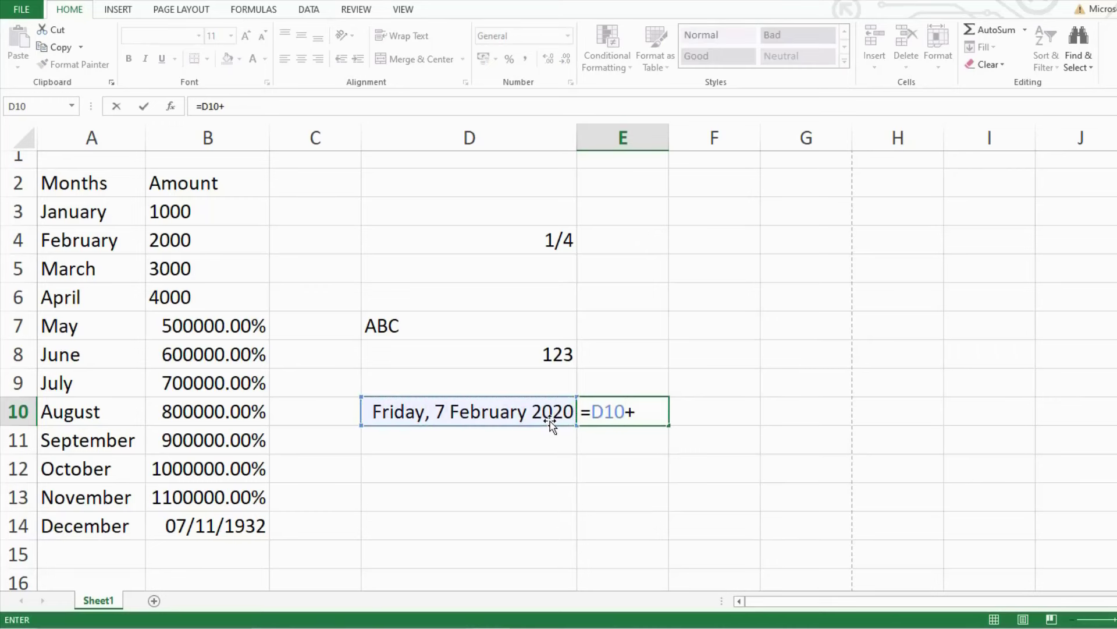
{"action": "key", "text": "Return"}
{"action": "key", "text": "Up"}
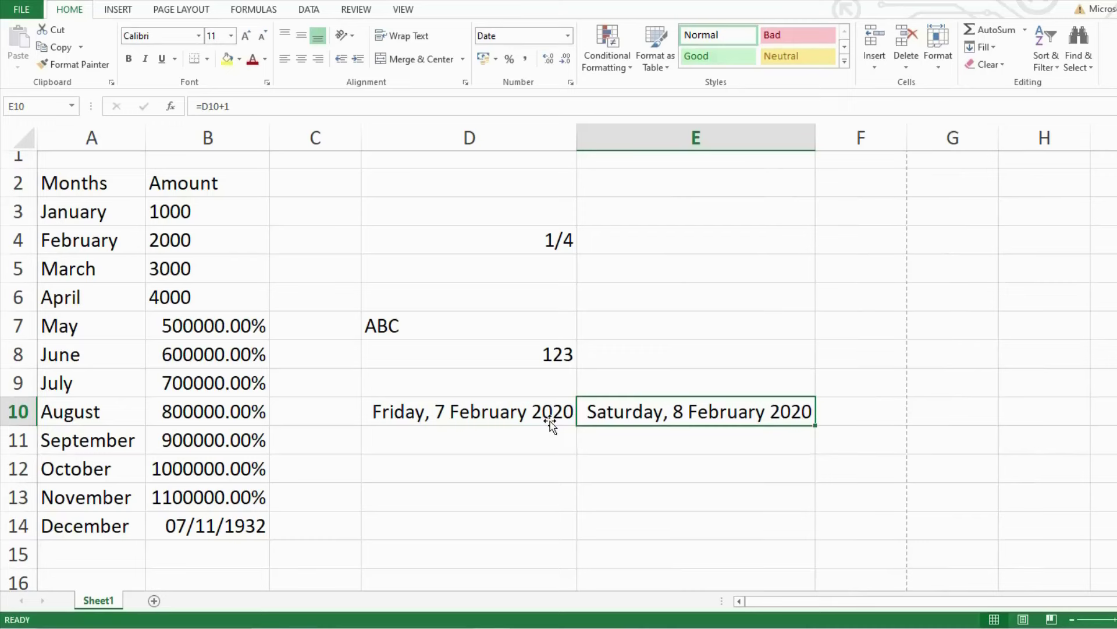
Step: Change the date in D10 to the Short Date format and finally to the Time format
{"action": "left_click", "coordinate": [549, 417]}
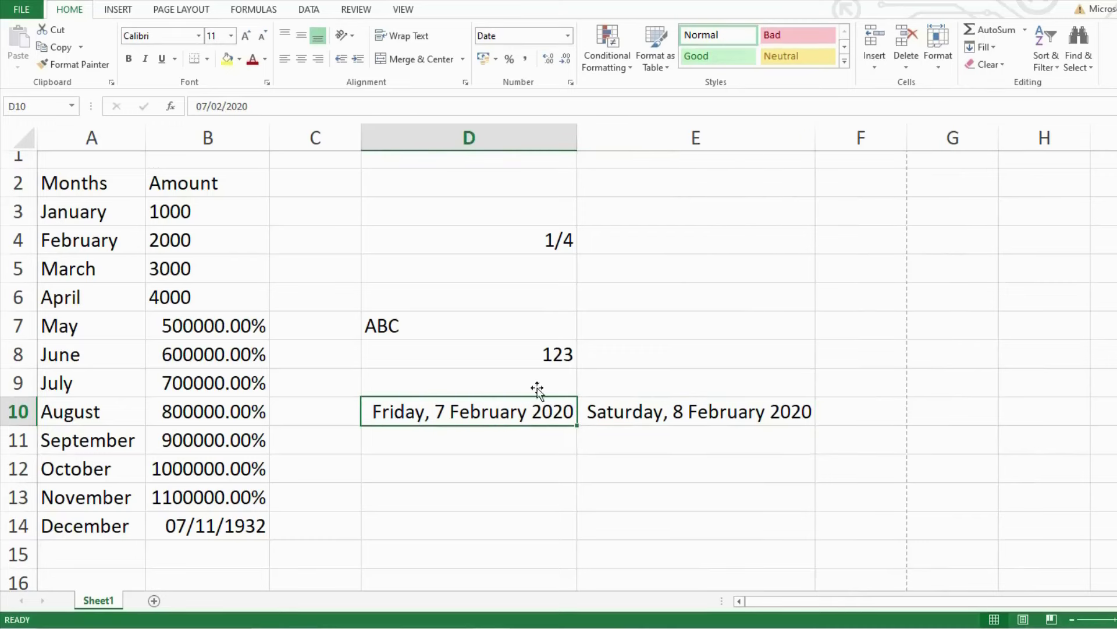
{"action": "left_click", "coordinate": [568, 36]}
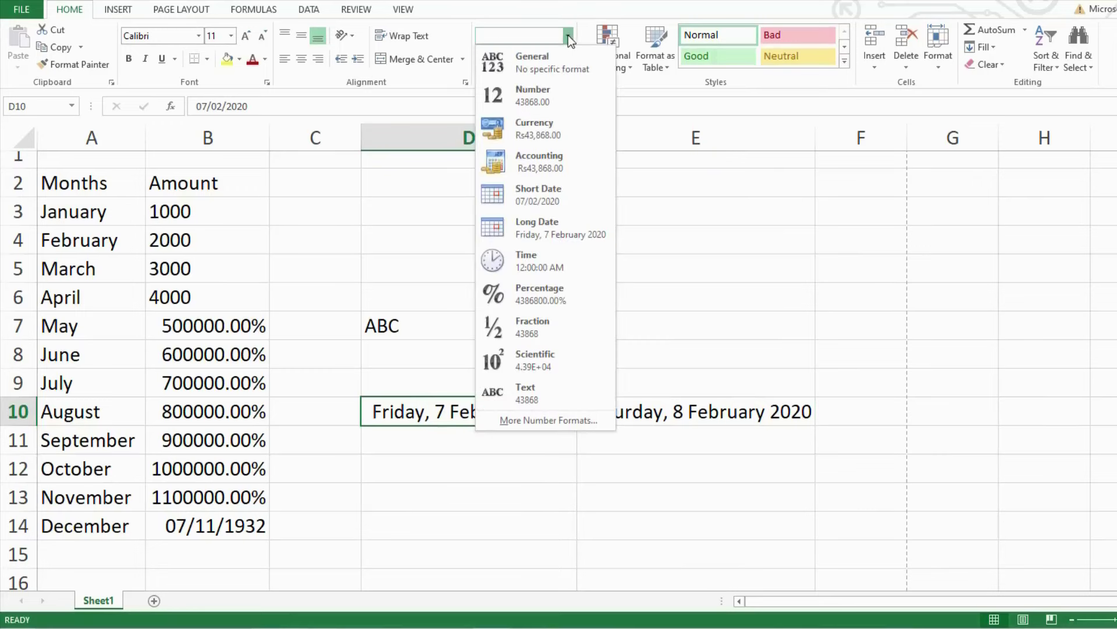
{"action": "left_click", "coordinate": [545, 194]}
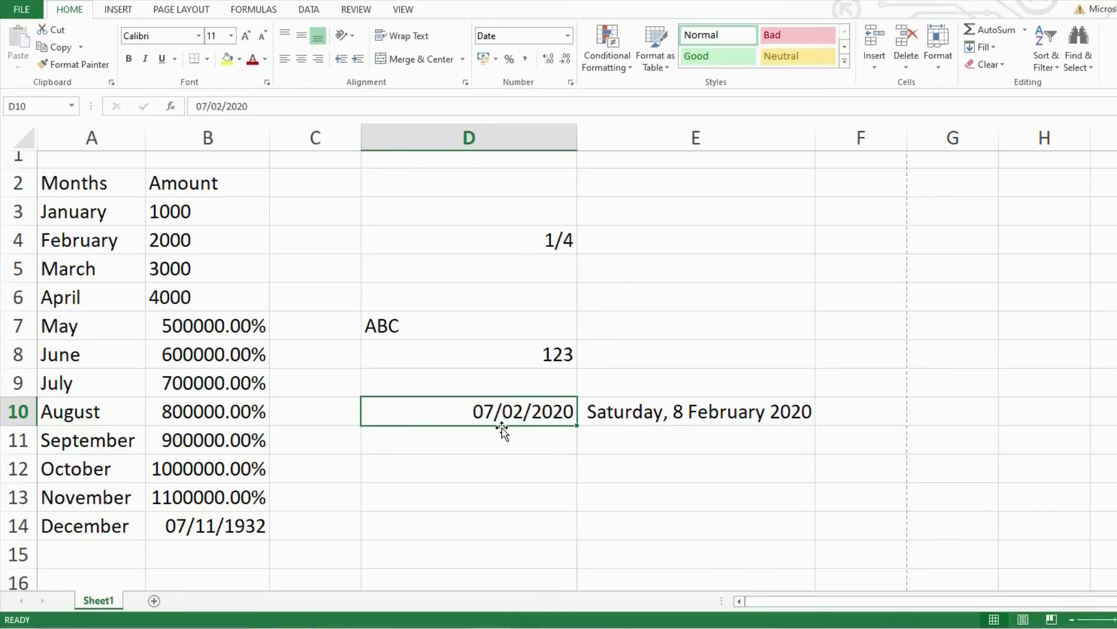
{"action": "left_click", "coordinate": [568, 36]}
{"action": "left_click", "coordinate": [534, 260]}
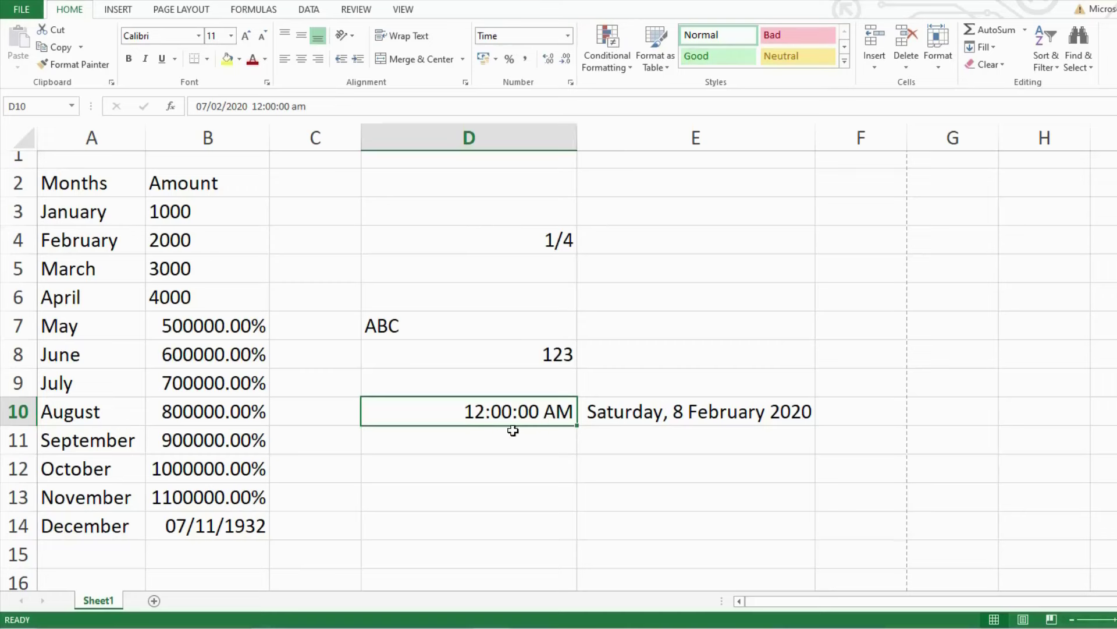
Step: Edit the time in D10 so that it reads 02:20:00 pm, keeping the date 07/02/2020
{"action": "key", "text": "F2"}
{"action": "key", "text": "Left"}
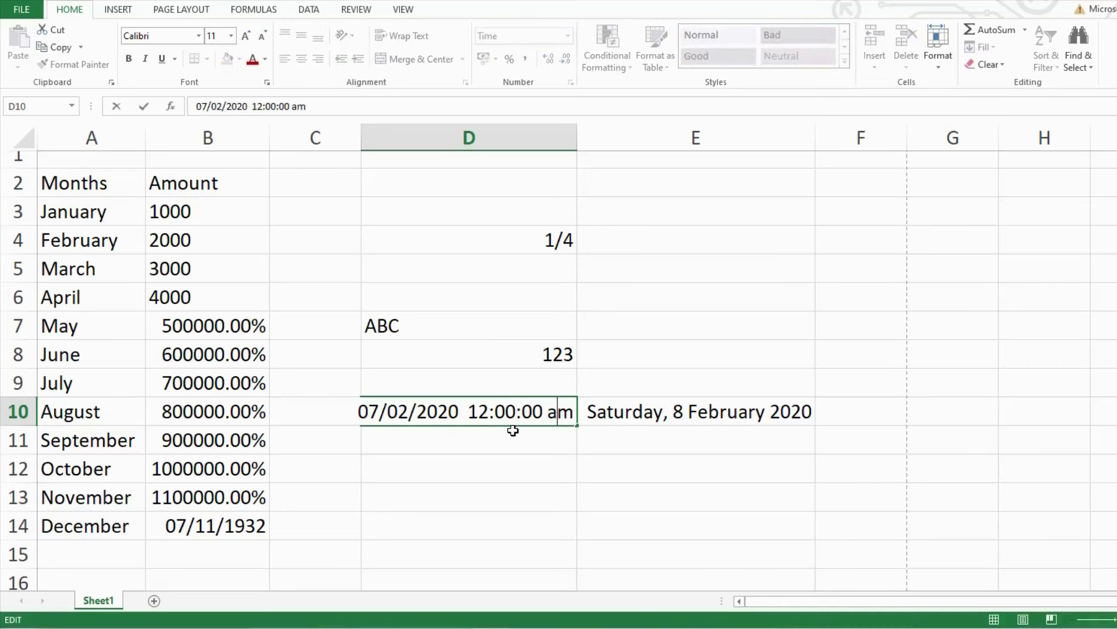
{"action": "key", "text": "shift+Left"}
{"action": "type", "text": "p"}
{"action": "key", "text": "Left"}
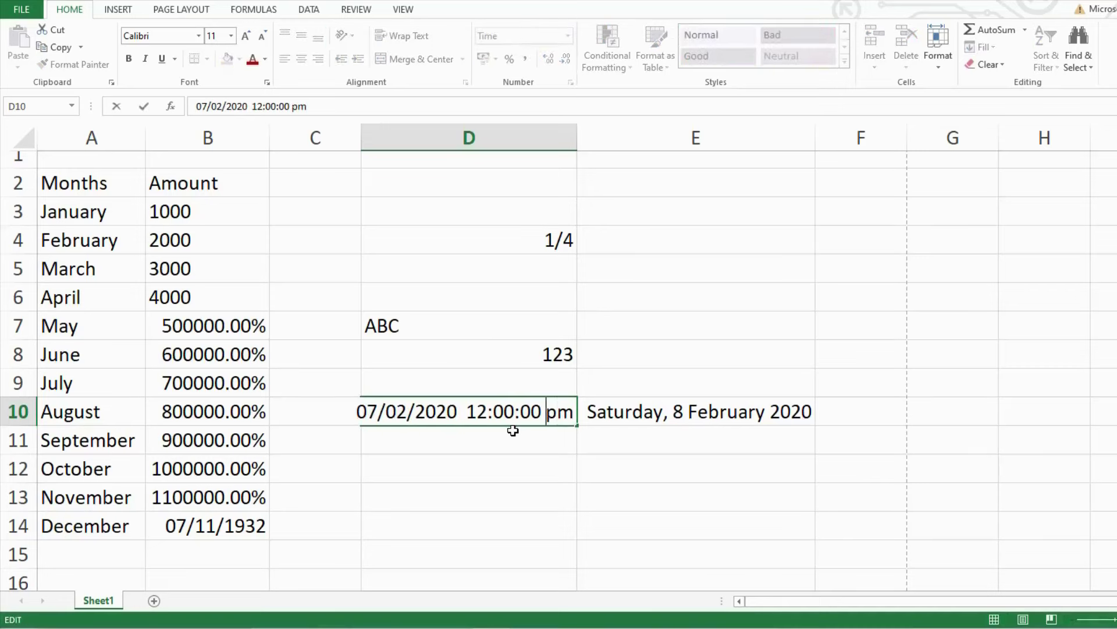
{"action": "key", "text": "Left"}
{"action": "key", "text": "Left"}
{"action": "key", "text": "Left"}
{"action": "key", "text": "Left"}
{"action": "key", "text": "Left"}
{"action": "key", "text": "Left"}
{"action": "key", "text": "Left"}
{"action": "key", "text": "Left"}
{"action": "key", "text": "Right"}
{"action": "key", "text": "shift+Left"}
{"action": "key", "text": "shift+Left"}
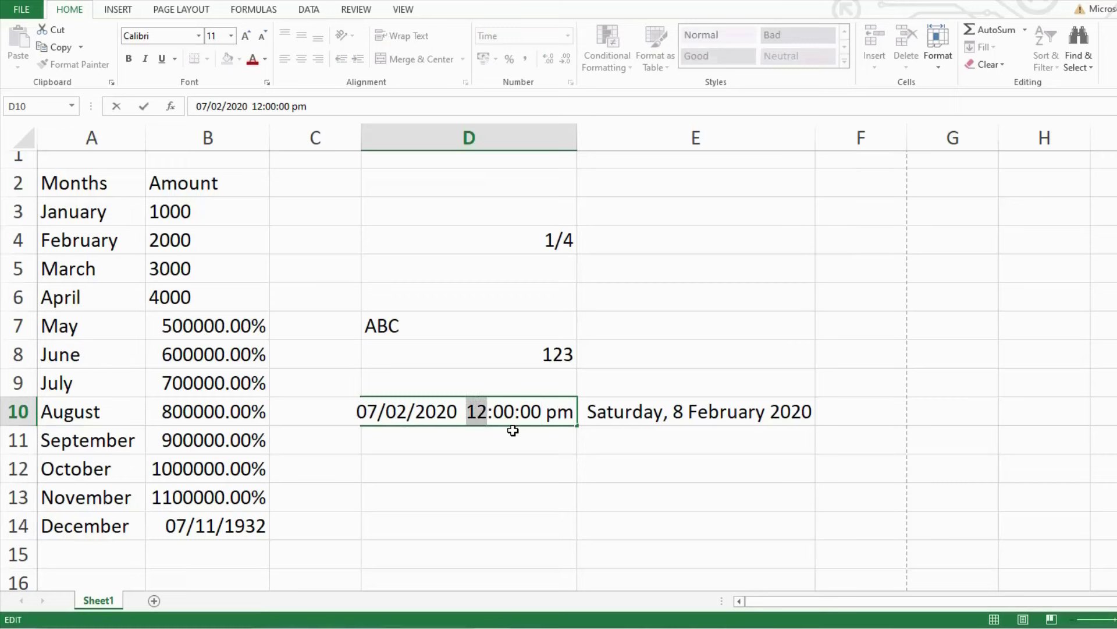
{"action": "type", "text": "02"}
{"action": "key", "text": "Right"}
{"action": "key", "text": "shift+Right"}
{"action": "key", "text": "shift+Right"}
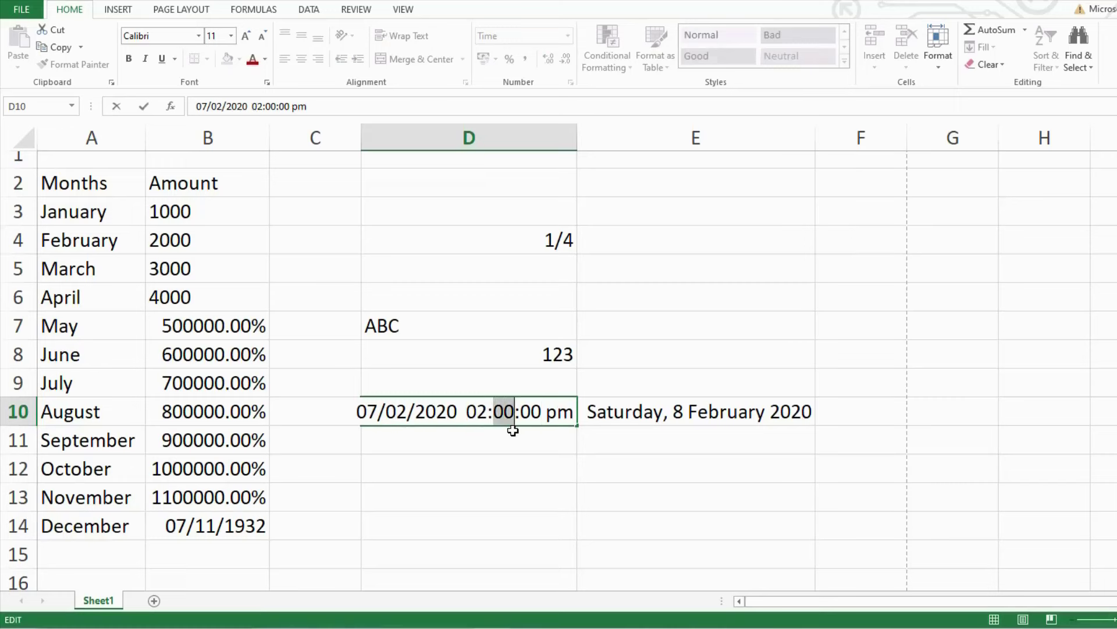
{"action": "type", "text": "20"}
{"action": "key", "text": "Return"}
{"action": "key", "text": "Up"}
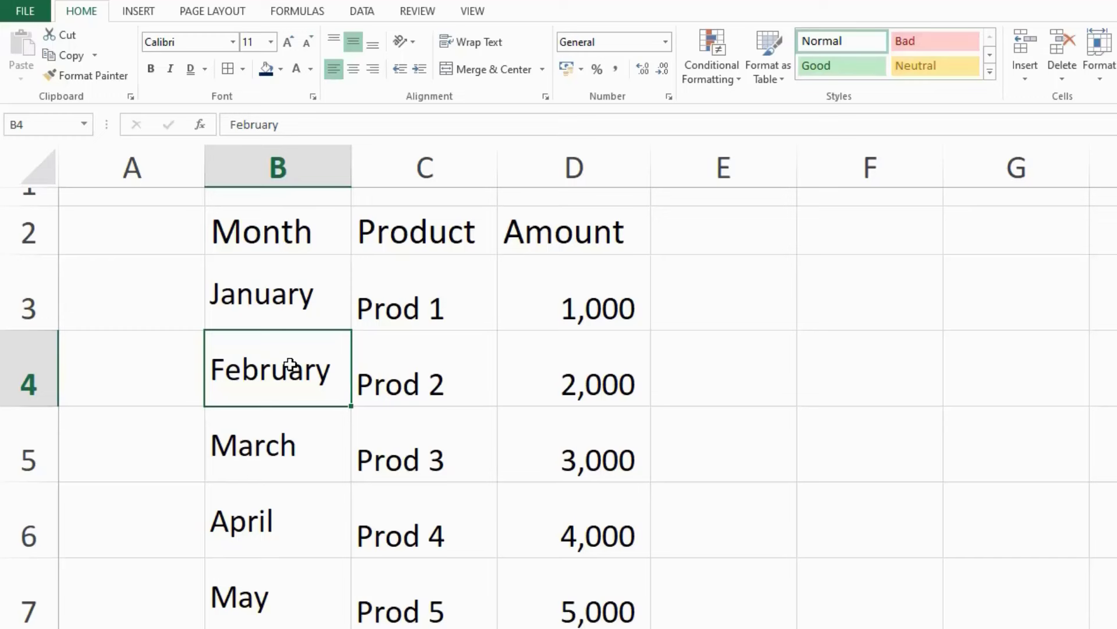
Step: Set the font size of the Month, Product and Amount table to 12 and increase it to 16
{"action": "left_click_drag", "start_coordinate": [274, 233], "coordinate": [596, 606]}
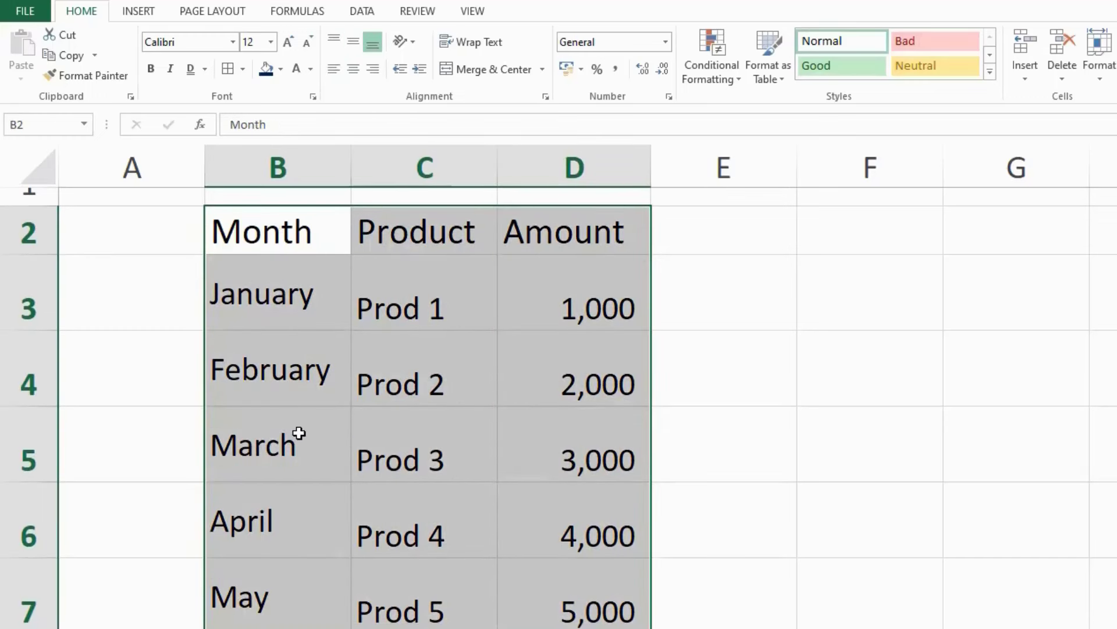
{"action": "left_click", "coordinate": [271, 42]}
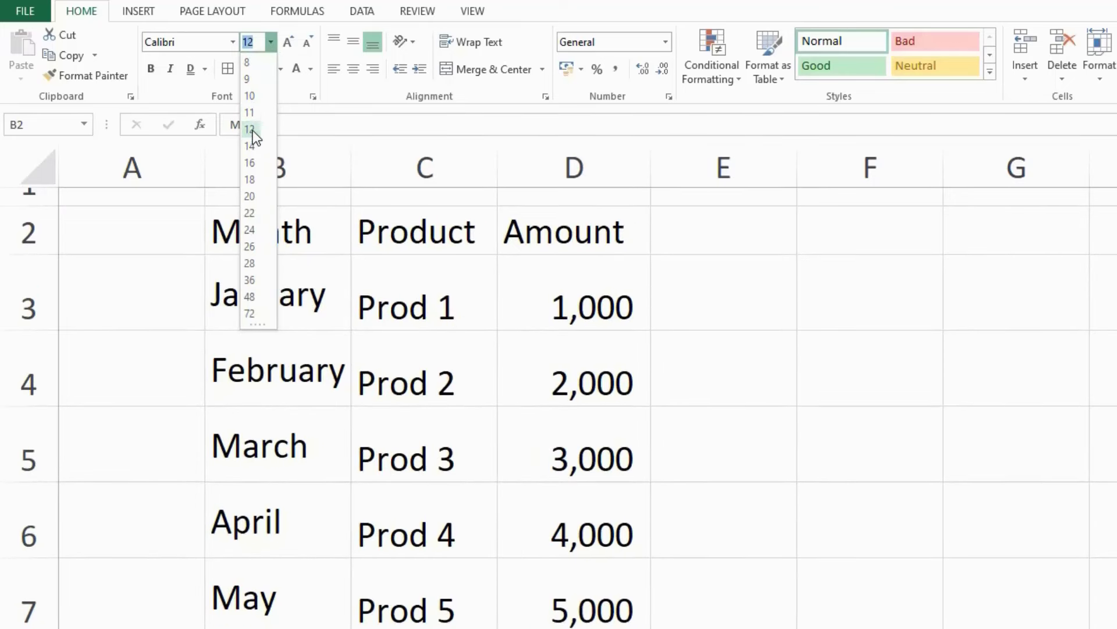
{"action": "left_click", "coordinate": [253, 128]}
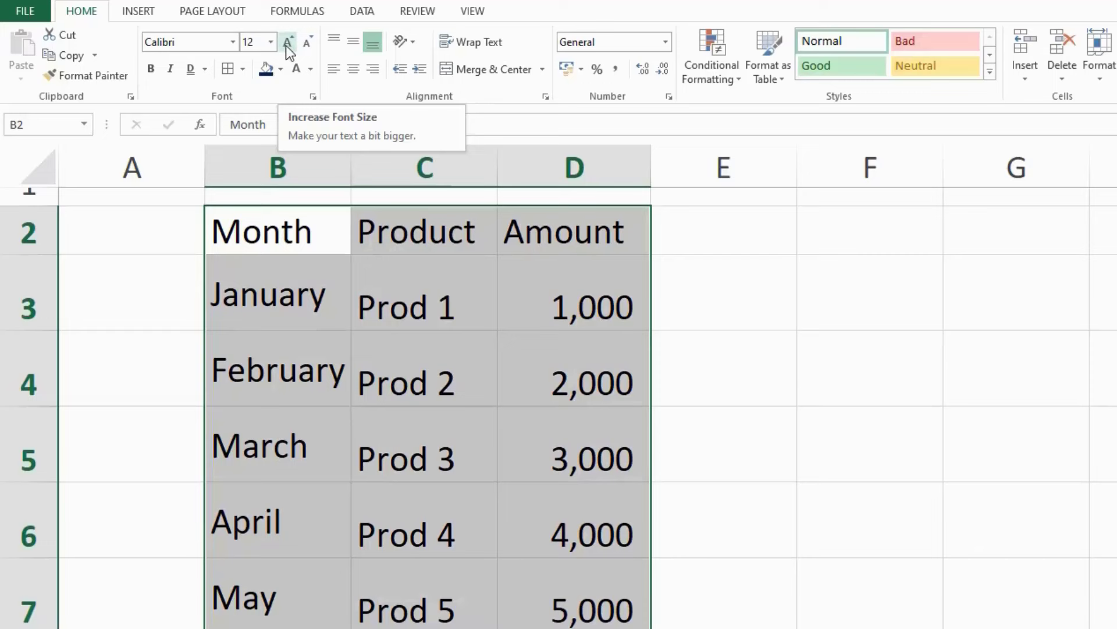
{"action": "left_click", "coordinate": [287, 43]}
{"action": "left_click", "coordinate": [287, 44]}
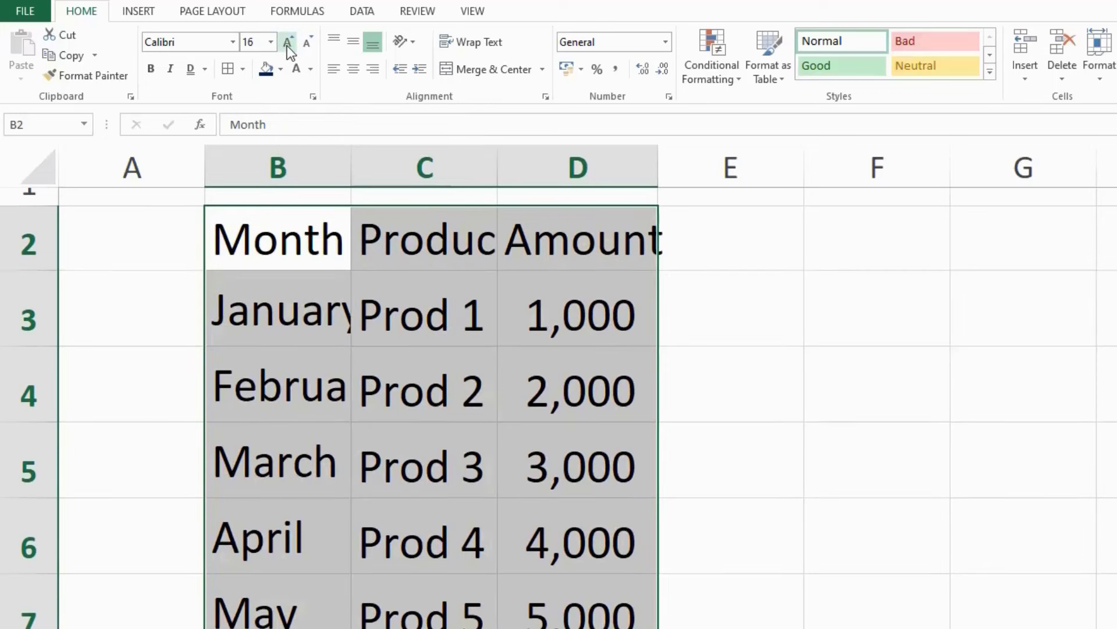
Step: Decrease the font size of the whole Month, Product and Amount table to 11
{"action": "left_click", "coordinate": [307, 43]}
{"action": "left_click", "coordinate": [307, 44]}
{"action": "left_click", "coordinate": [307, 43]}
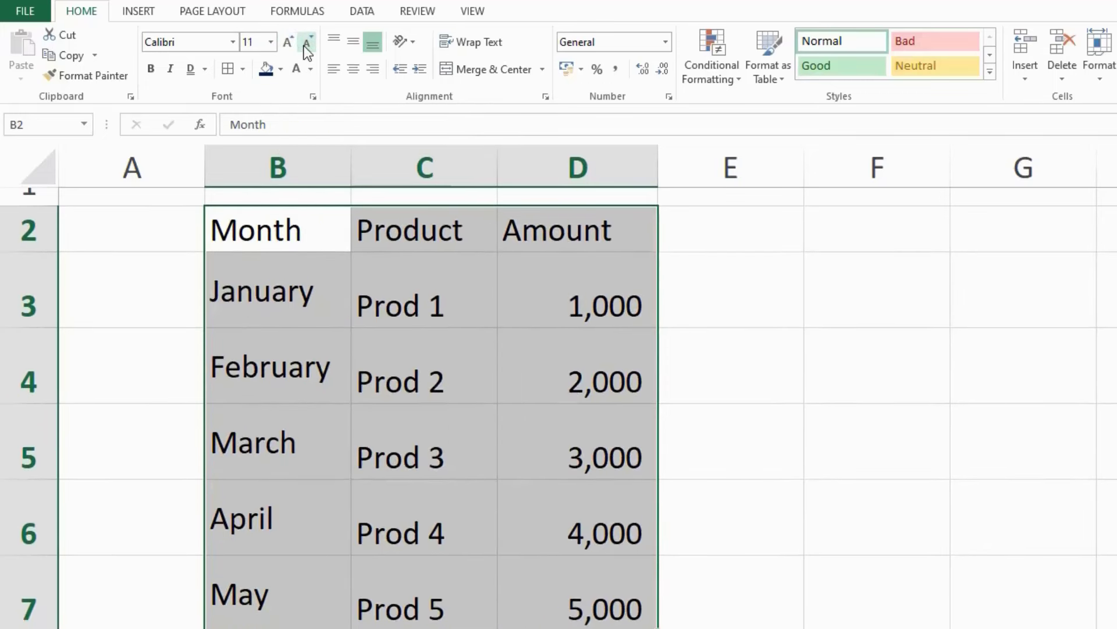
Step: Change the font of the header cells B2:D2 to Cambria
{"action": "left_click", "coordinate": [309, 319]}
{"action": "left_click", "coordinate": [256, 223]}
{"action": "left_click_drag", "start_coordinate": [256, 223], "coordinate": [587, 231]}
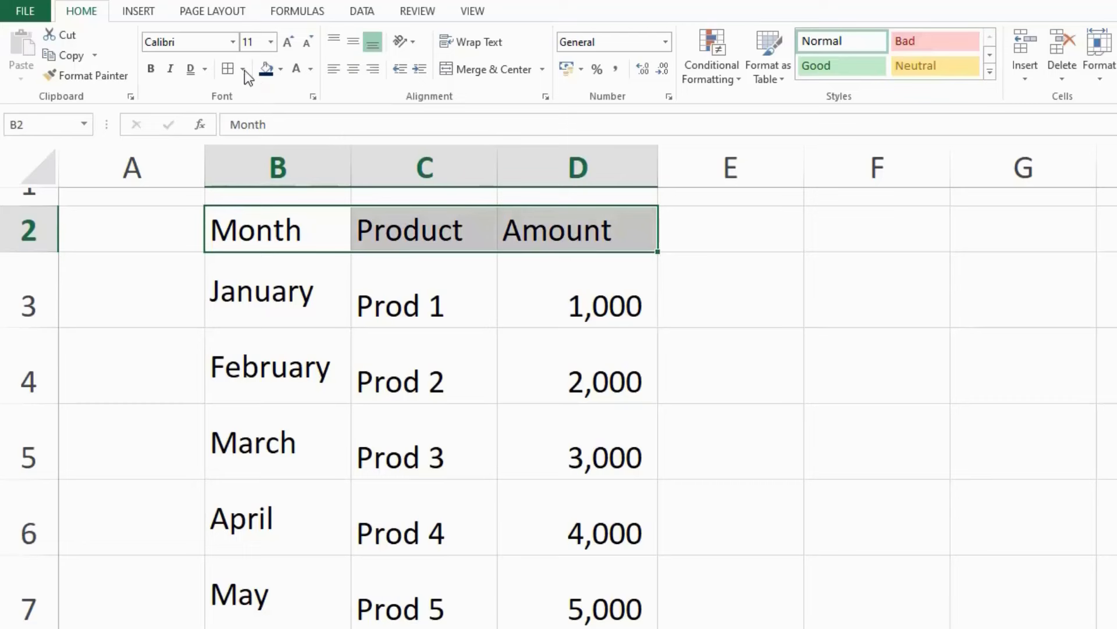
{"action": "left_click", "coordinate": [232, 41]}
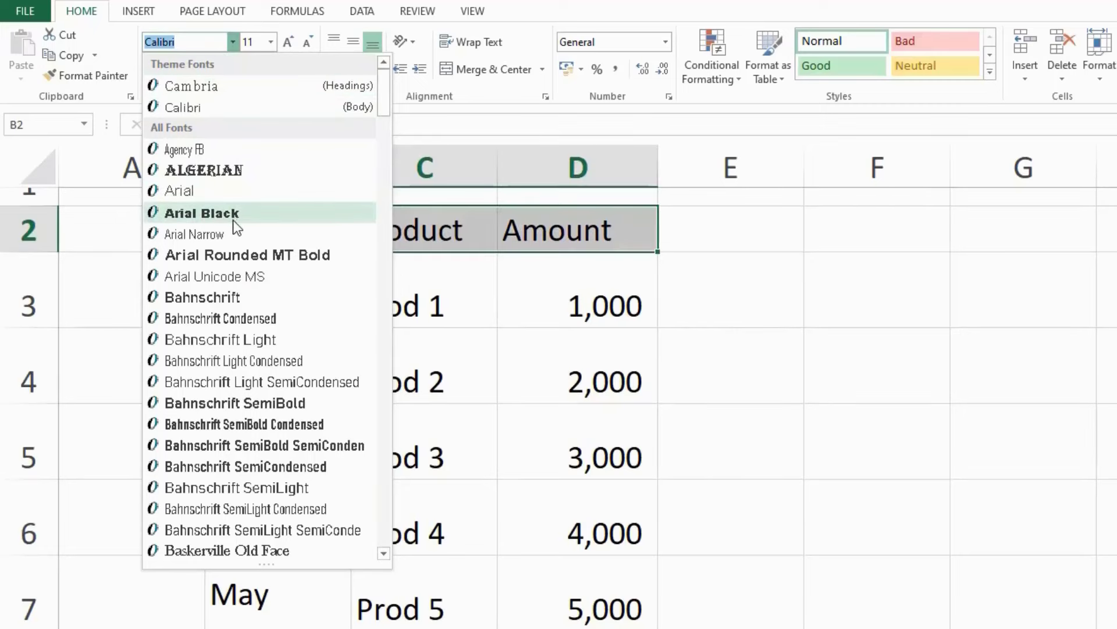
{"action": "scroll", "coordinate": [233, 220], "scroll_direction": "down", "scroll_amount": 9}
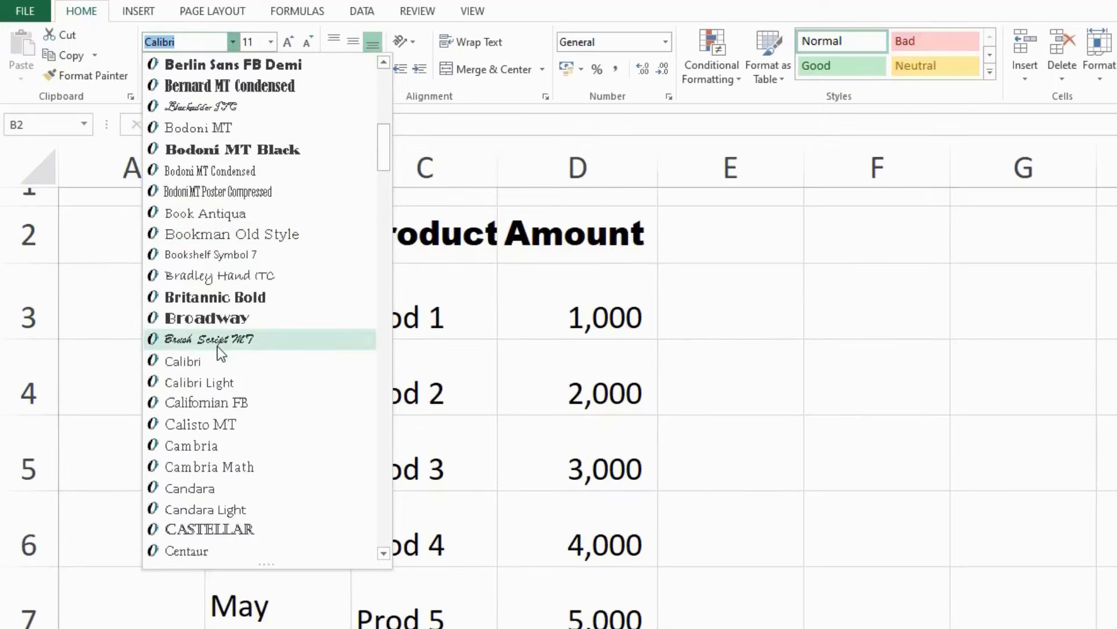
{"action": "left_click", "coordinate": [201, 446]}
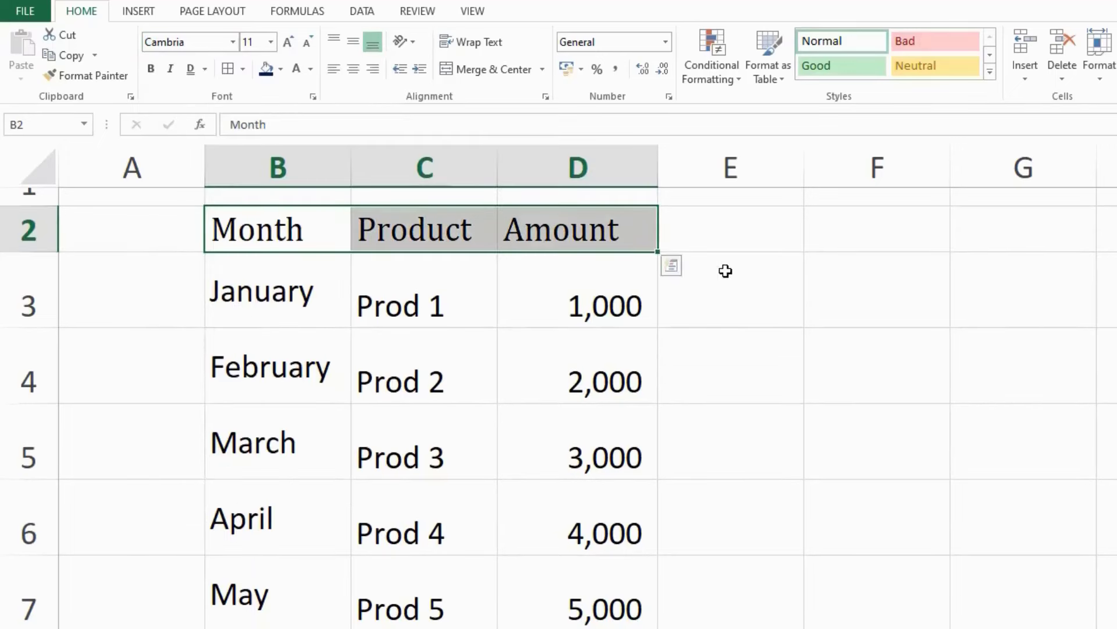
Step: Make the headers in B2:D2 bold and italic, trying a single underline before applying a double underline
{"action": "left_click", "coordinate": [150, 68]}
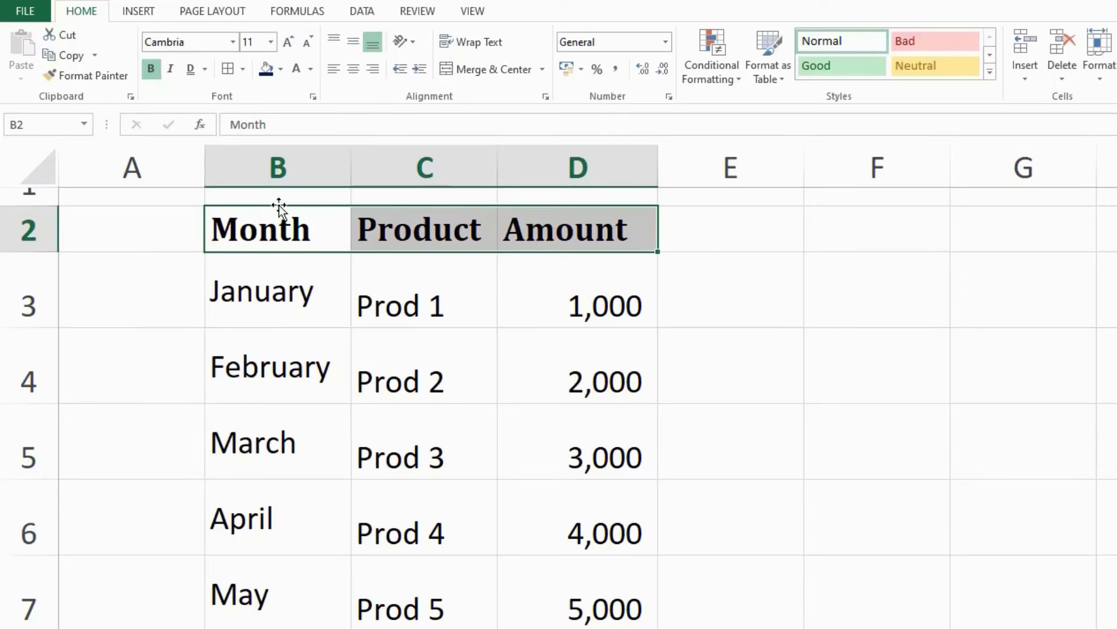
{"action": "left_click", "coordinate": [170, 69]}
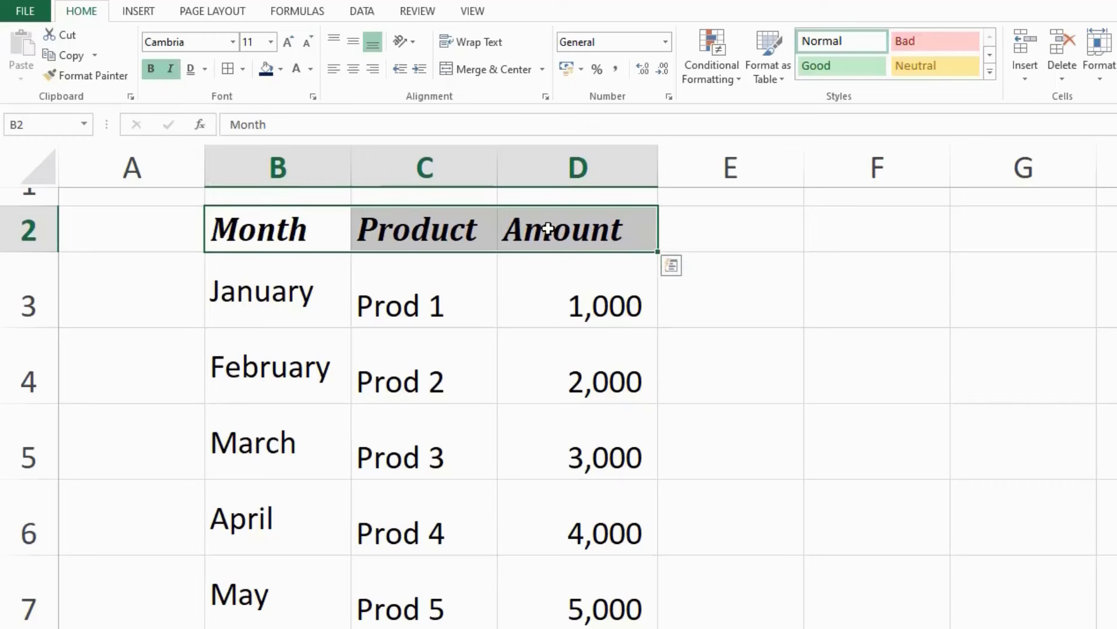
{"action": "left_click", "coordinate": [206, 69]}
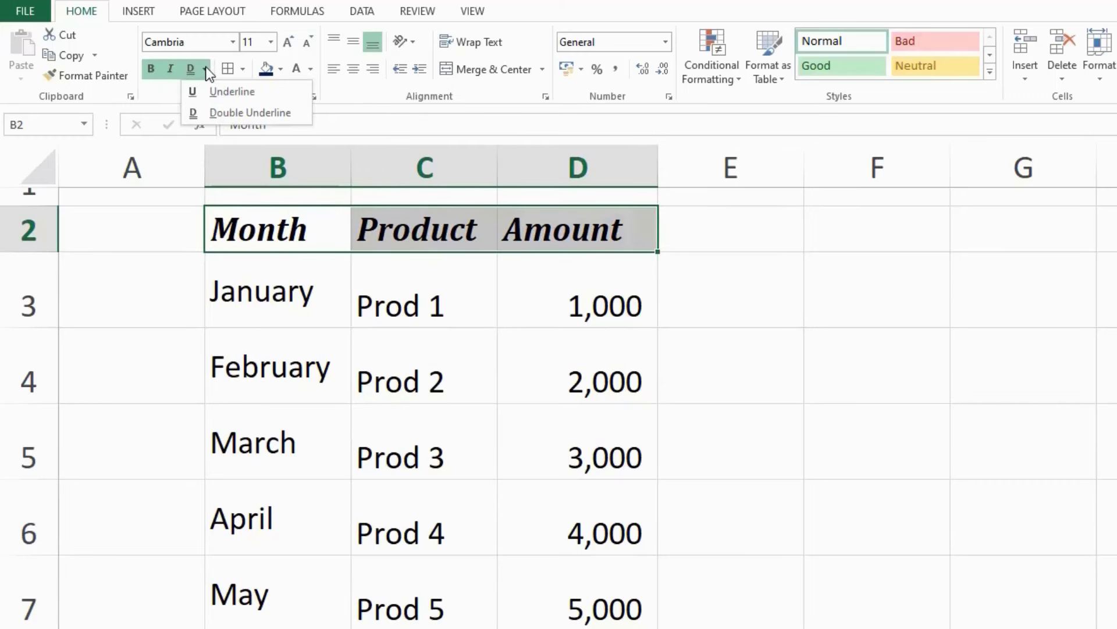
{"action": "left_click", "coordinate": [208, 93]}
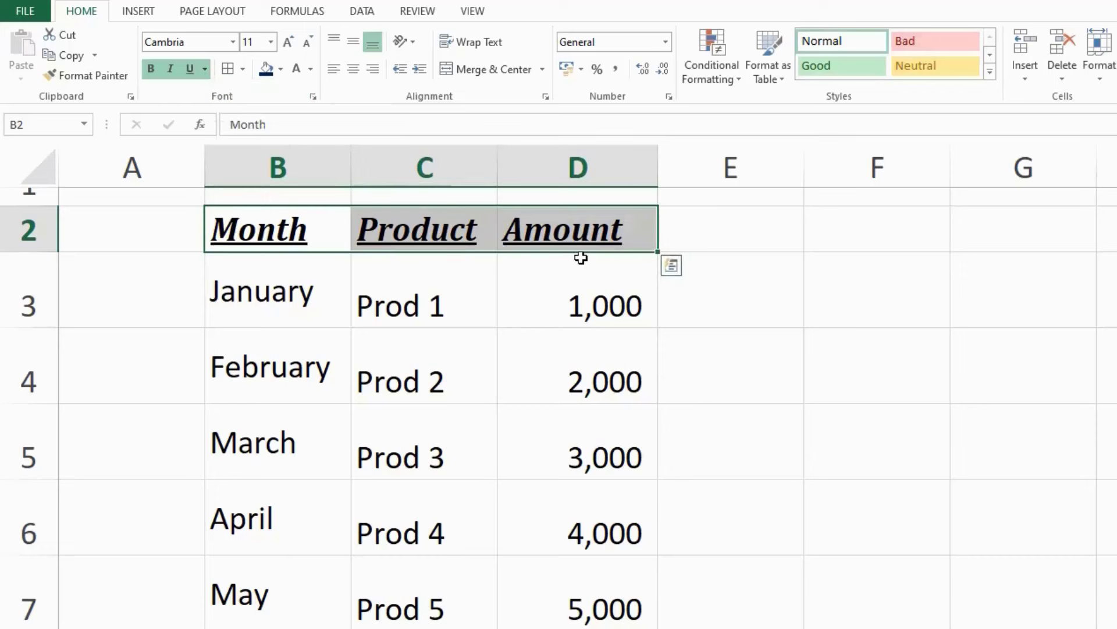
{"action": "left_click", "coordinate": [207, 74]}
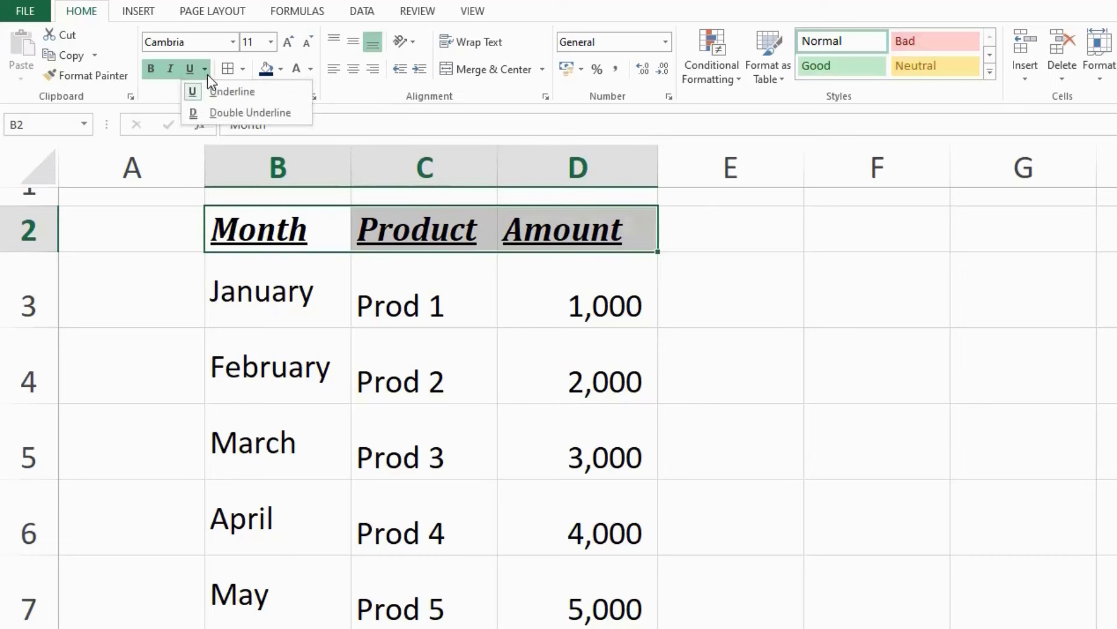
{"action": "left_click", "coordinate": [217, 117]}
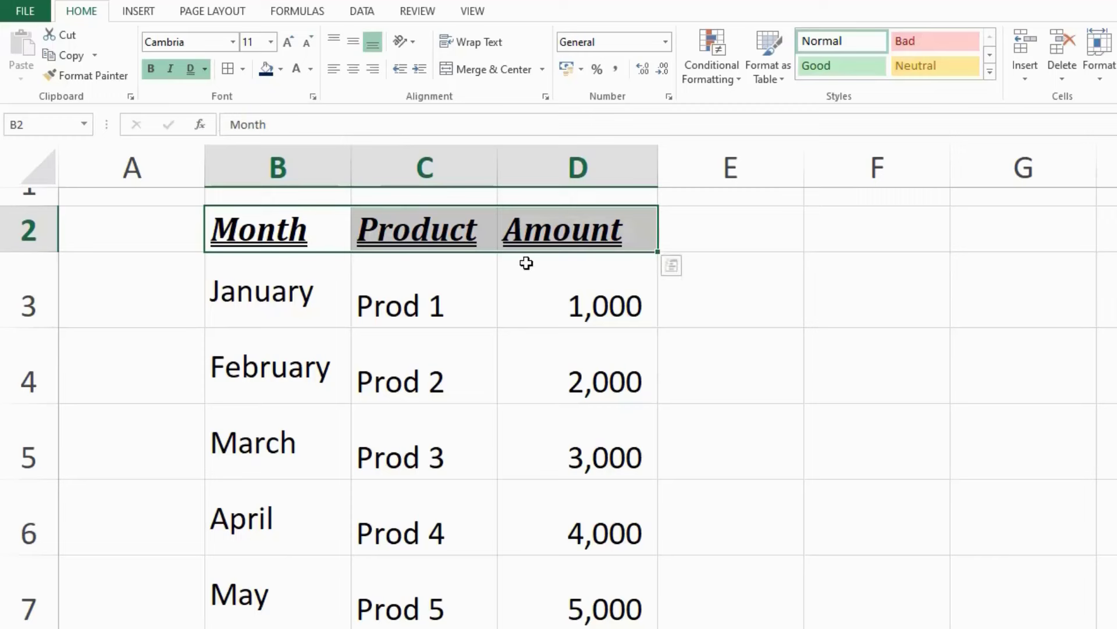
Step: Apply All Borders to the table from the header row down, across columns B to D
{"action": "mouse_move", "coordinate": [309, 242]}
{"action": "left_mouse_down"}
{"action": "mouse_move", "coordinate": [316, 289]}
{"action": "mouse_move", "coordinate": [504, 501]}
{"action": "mouse_move", "coordinate": [556, 595]}
{"action": "left_mouse_up"}
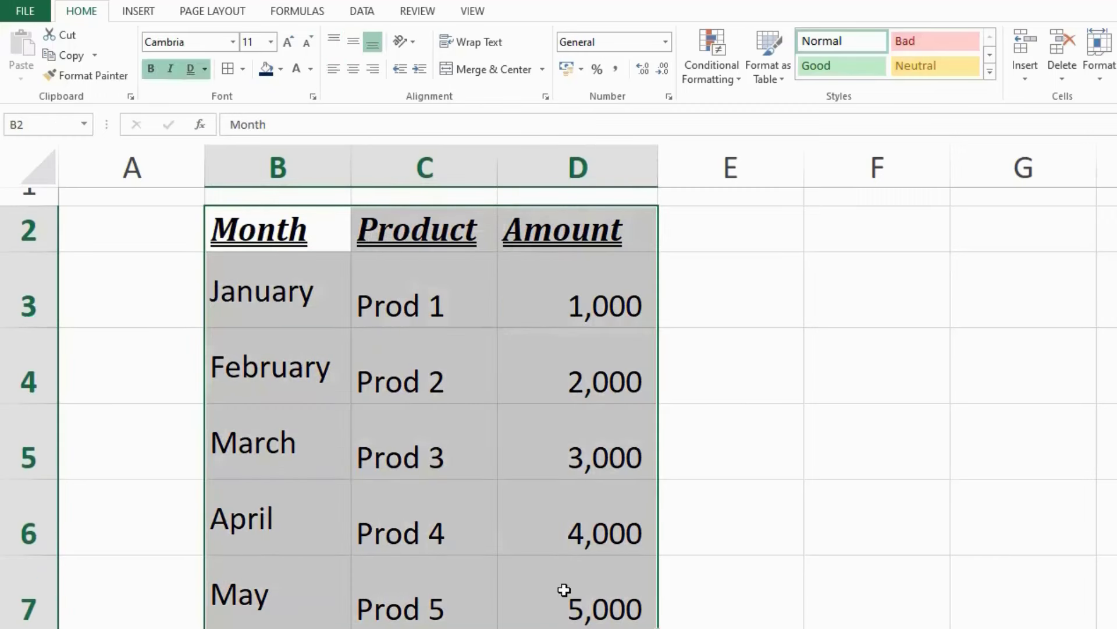
{"action": "left_click", "coordinate": [243, 69]}
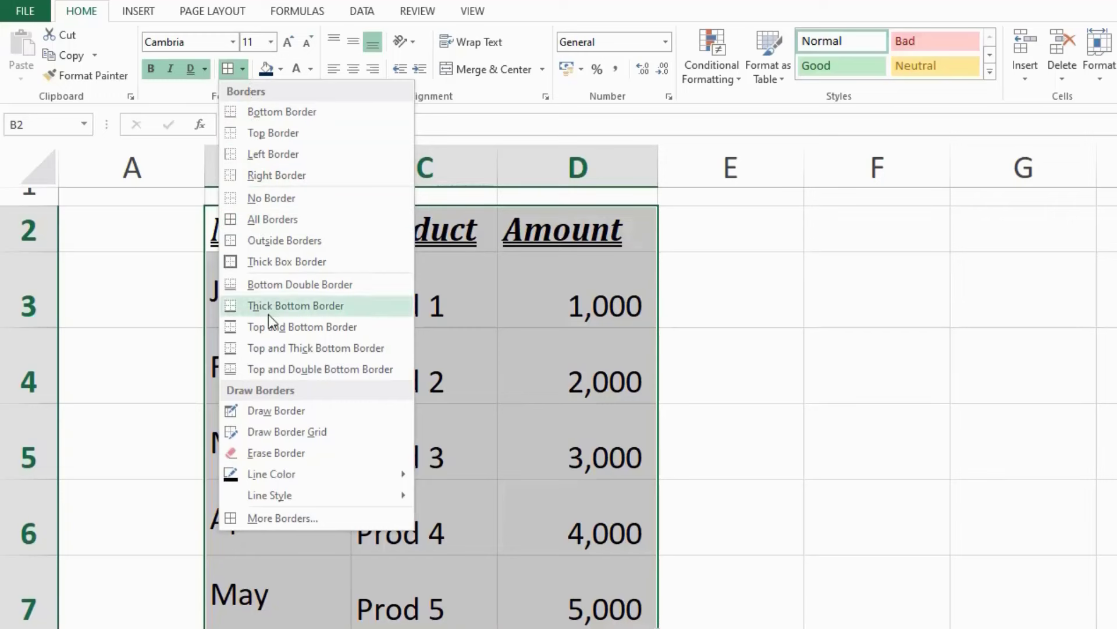
{"action": "left_click", "coordinate": [272, 224]}
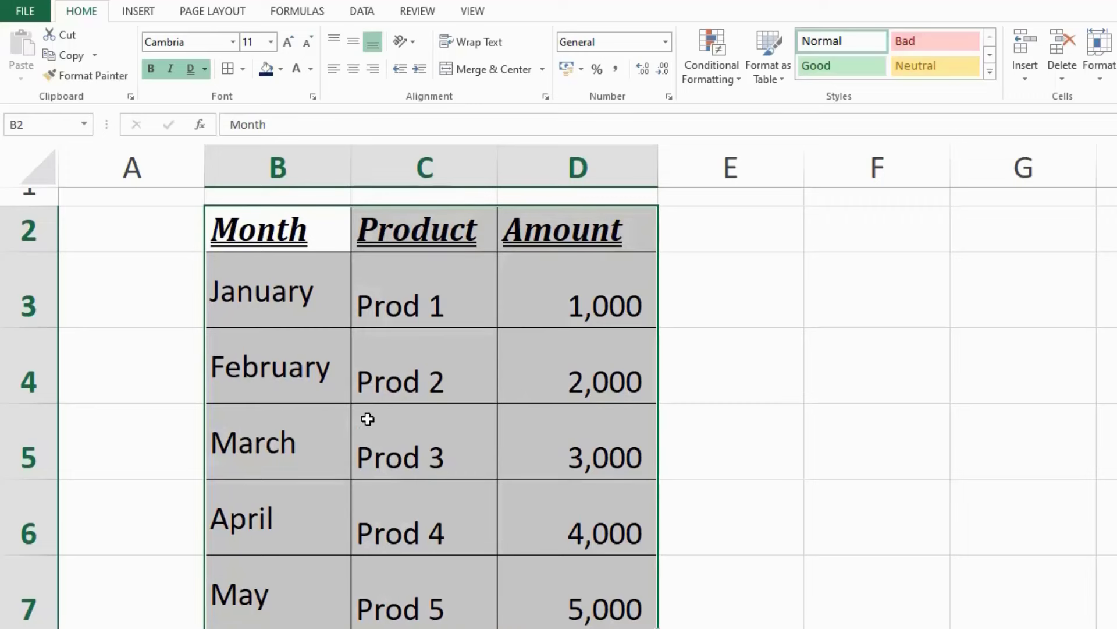
Step: Format the table's outline and inside borders with a thin solid line in dark red
{"action": "left_click", "coordinate": [242, 69]}
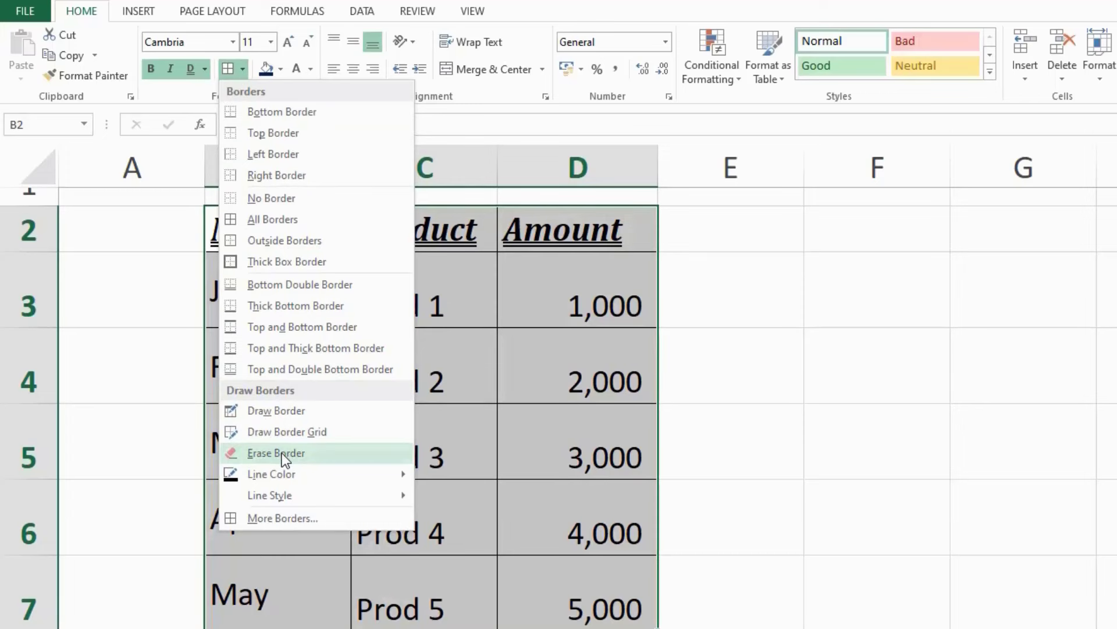
{"action": "left_click", "coordinate": [275, 518]}
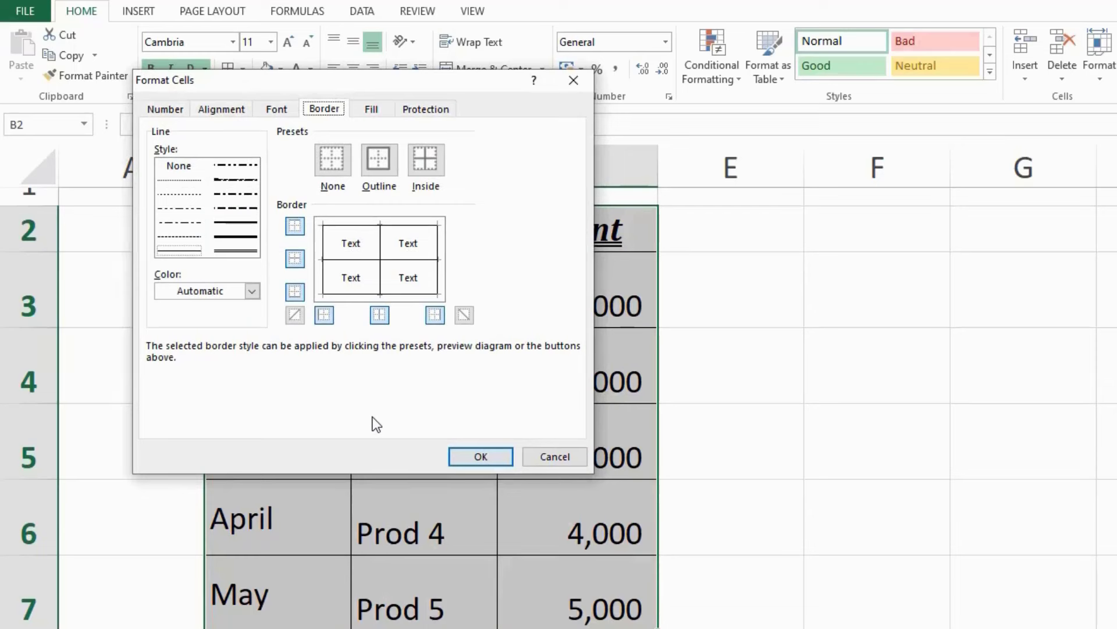
{"action": "left_click", "coordinate": [175, 180]}
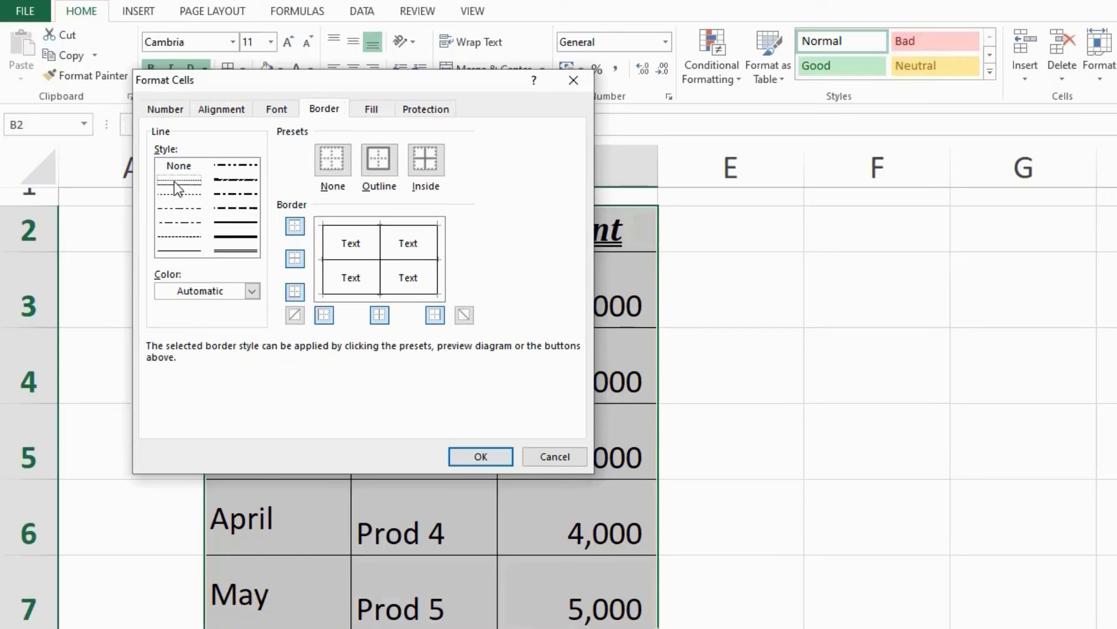
{"action": "left_click", "coordinate": [176, 239]}
{"action": "left_click", "coordinate": [252, 290]}
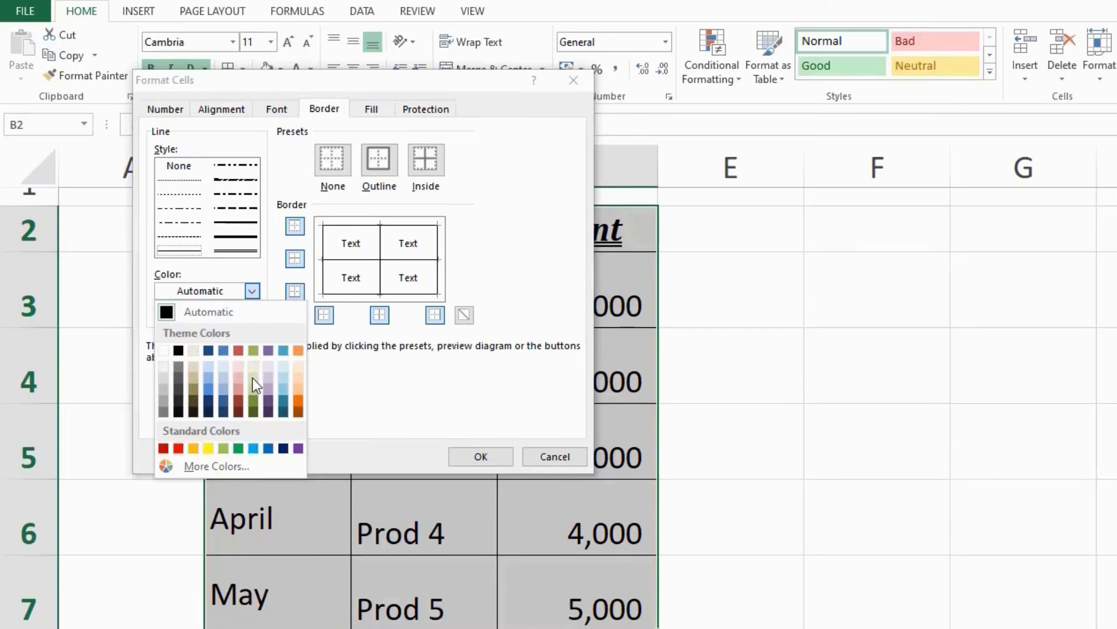
{"action": "left_click", "coordinate": [238, 404]}
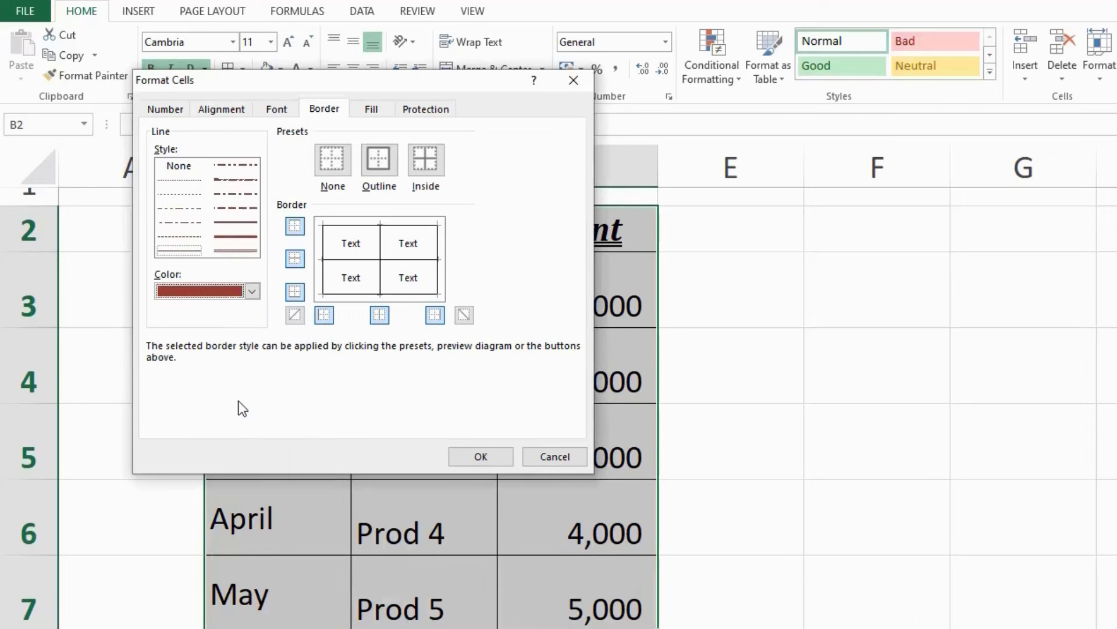
{"action": "left_click", "coordinate": [383, 158]}
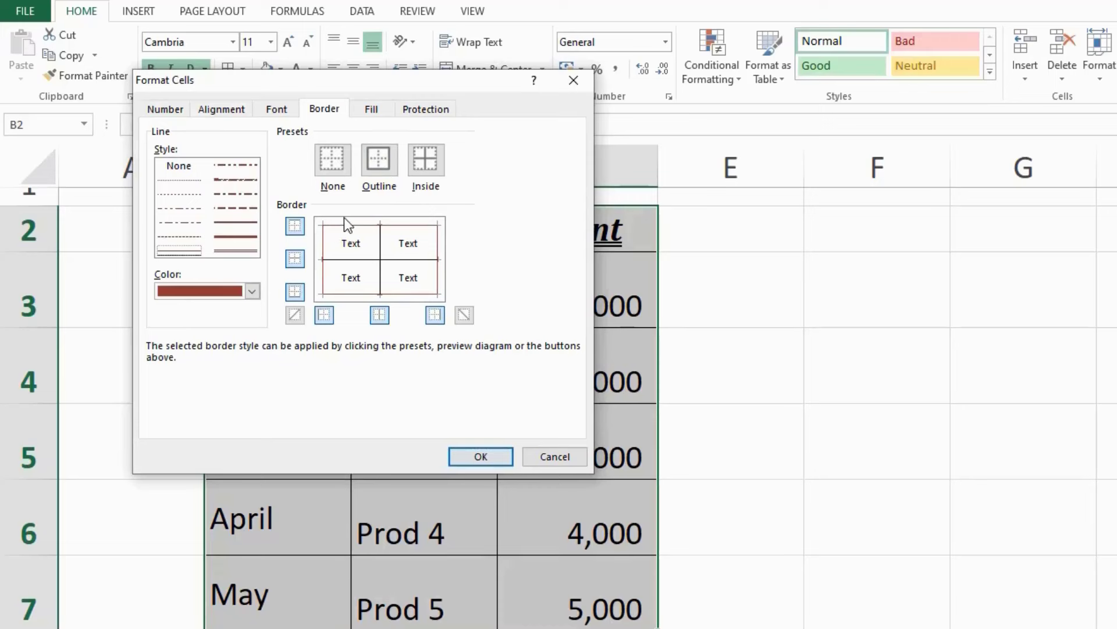
{"action": "left_click", "coordinate": [419, 161]}
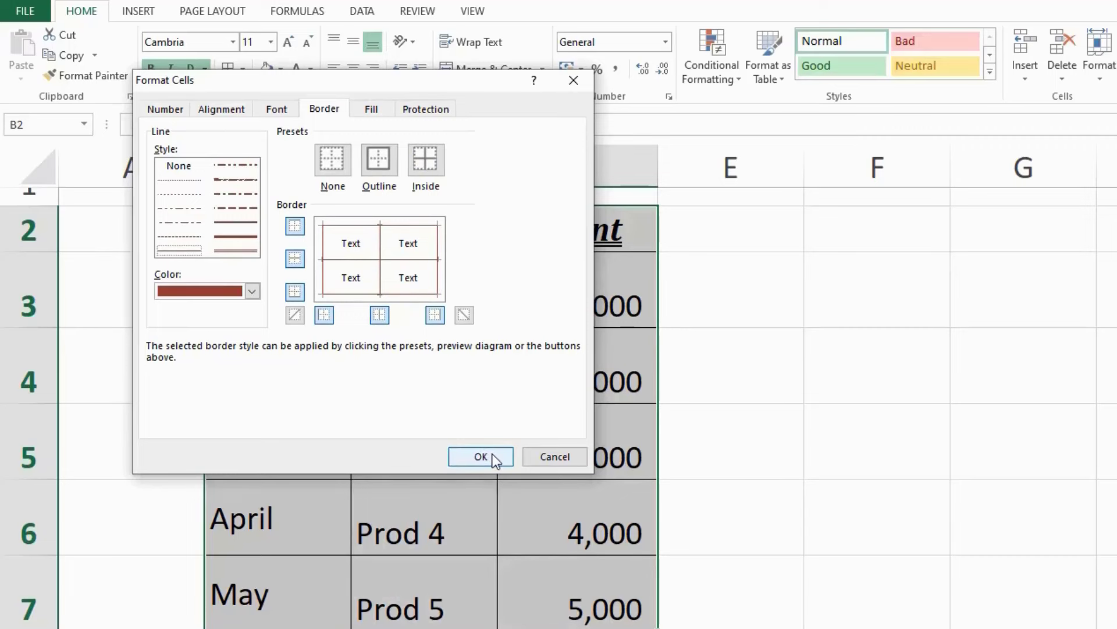
{"action": "left_click", "coordinate": [467, 457]}
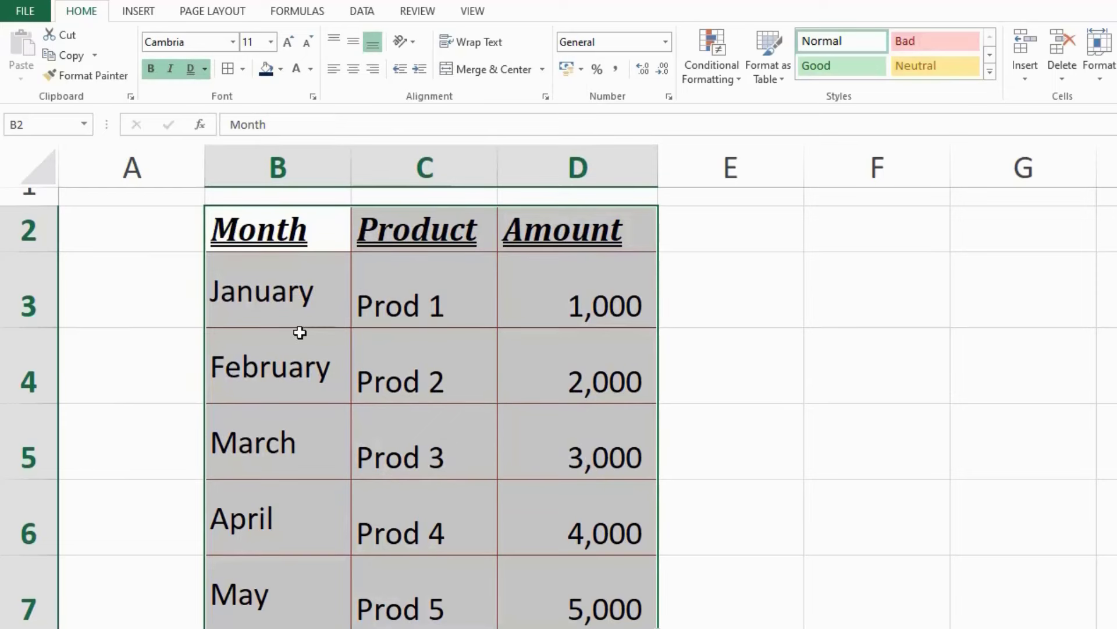
Step: Fill the header cells B2:D2 with the standard dark blue color
{"action": "left_click_drag", "start_coordinate": [264, 232], "coordinate": [565, 234]}
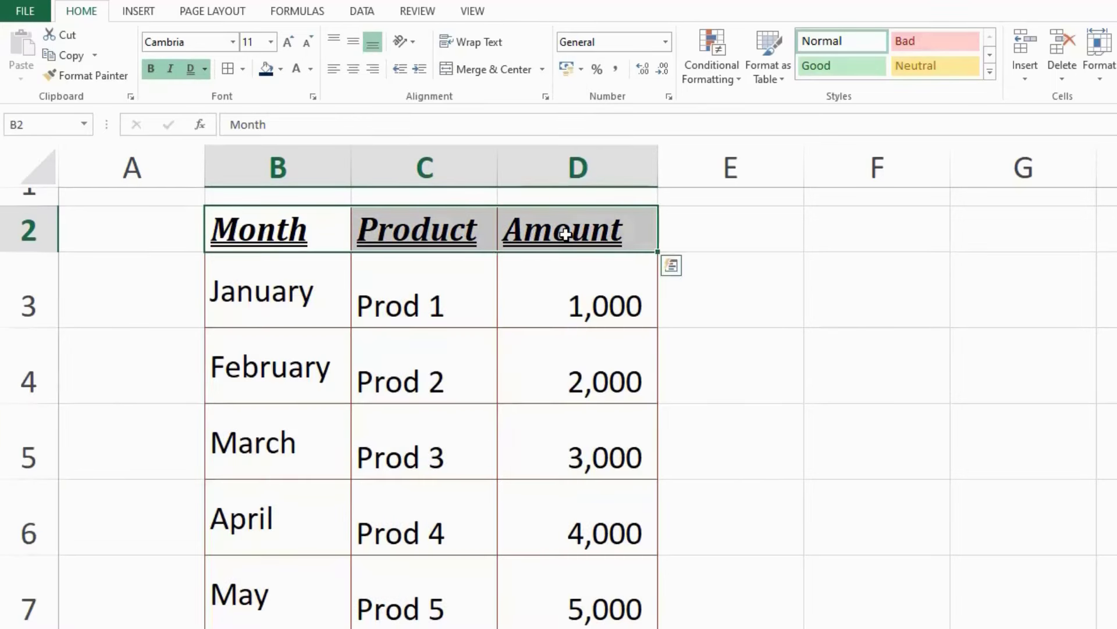
{"action": "left_click", "coordinate": [282, 68]}
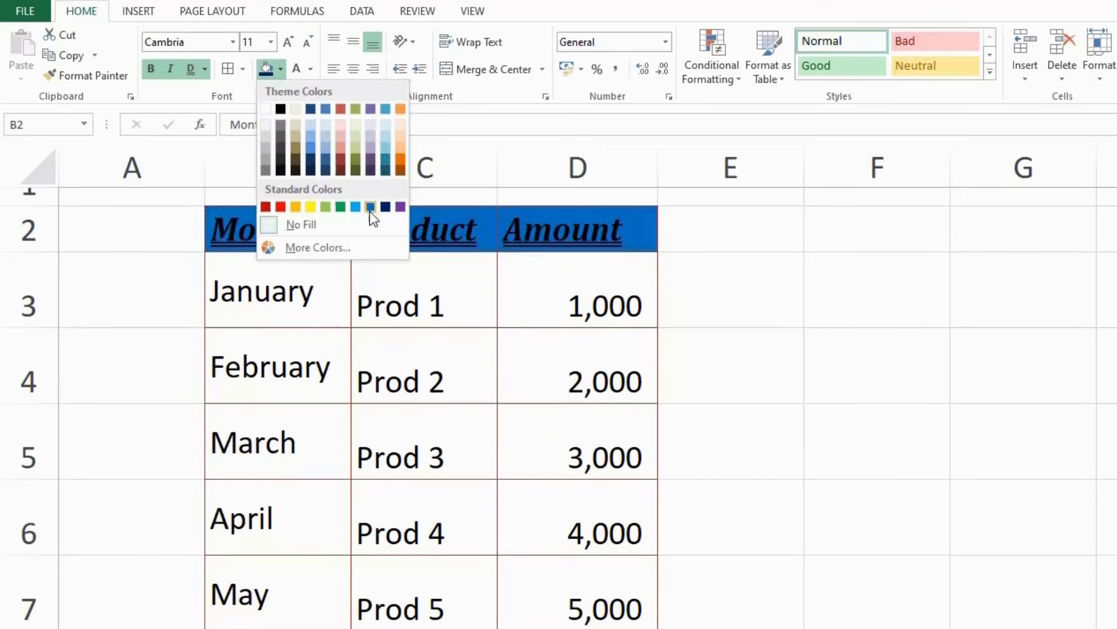
{"action": "left_click", "coordinate": [385, 208]}
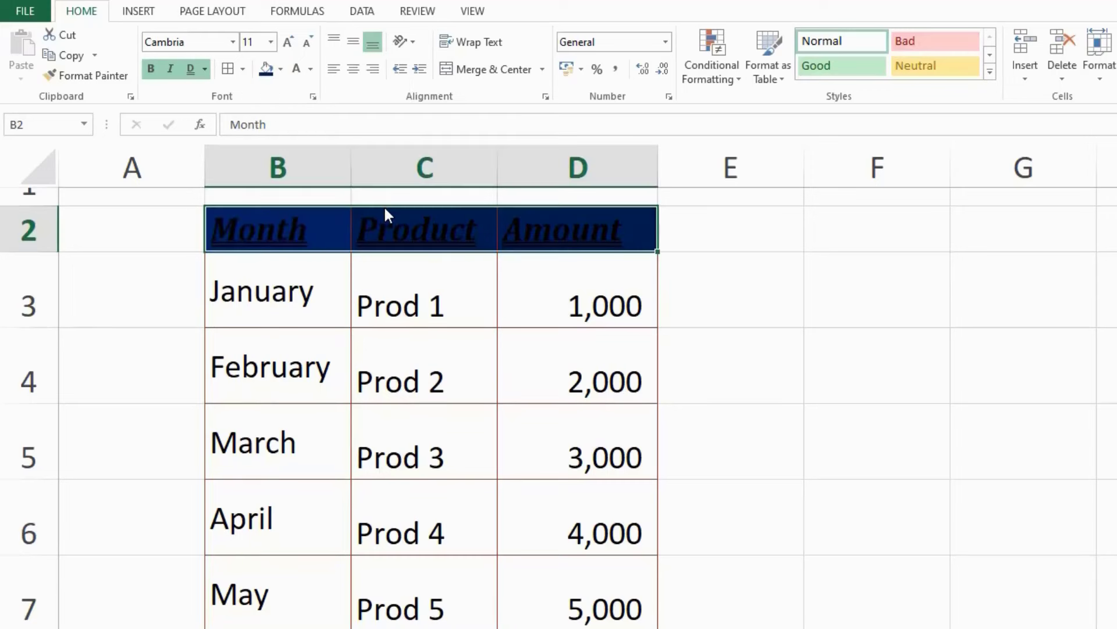
Step: Set the font color of the header cells B2:D2 to white
{"action": "left_click", "coordinate": [313, 70]}
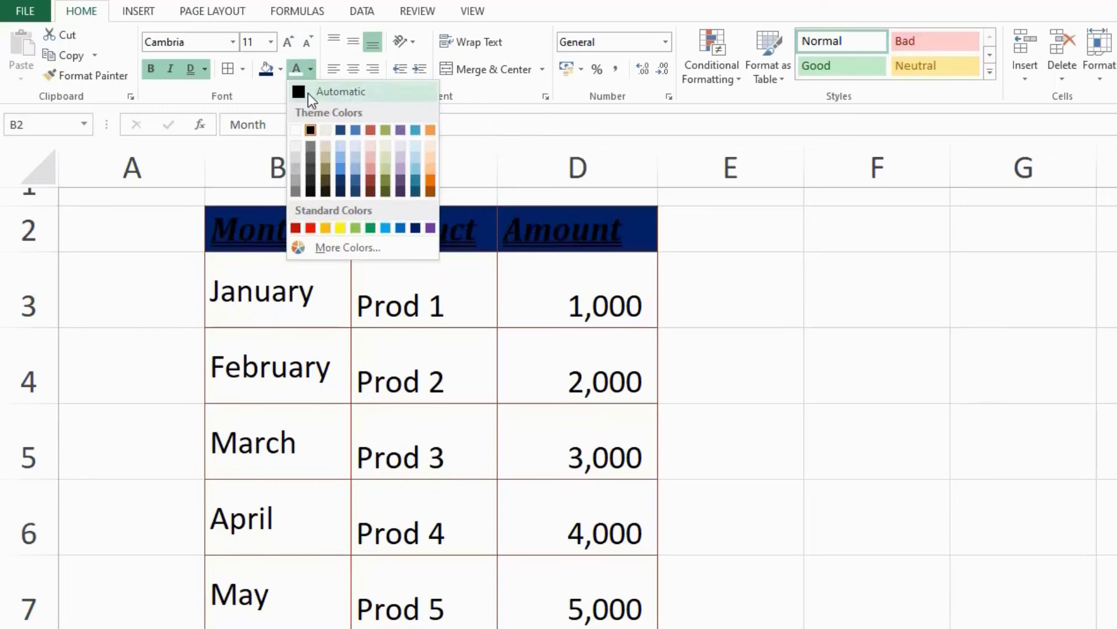
{"action": "left_click", "coordinate": [295, 130]}
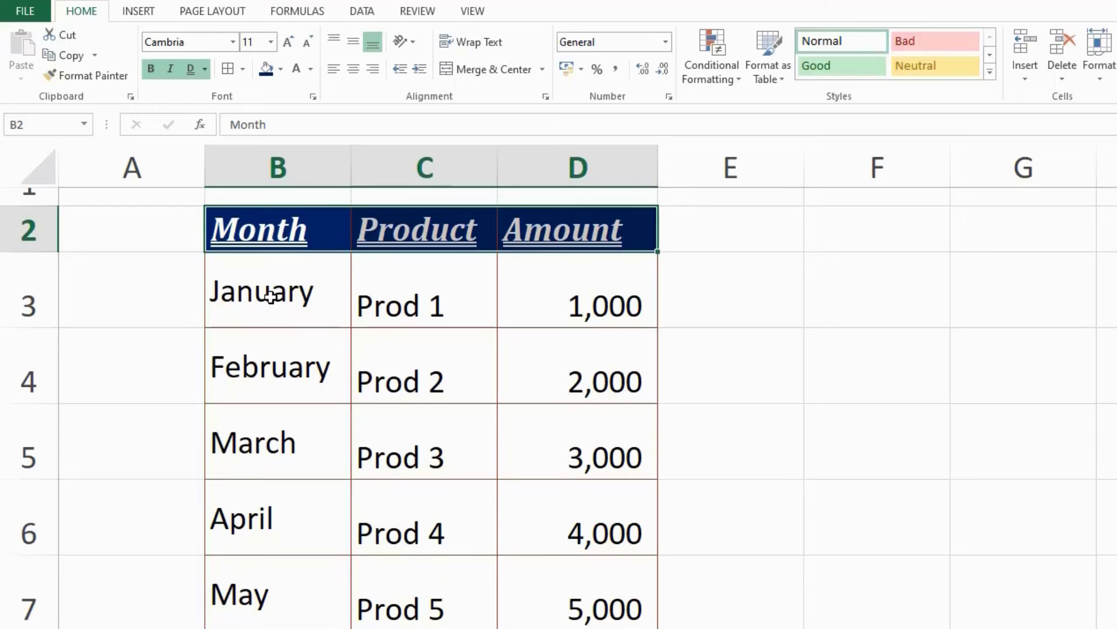
Step: Try center and right alignment on the month names from B3 down, finishing with left alignment
{"action": "left_click_drag", "start_coordinate": [268, 286], "coordinate": [249, 595]}
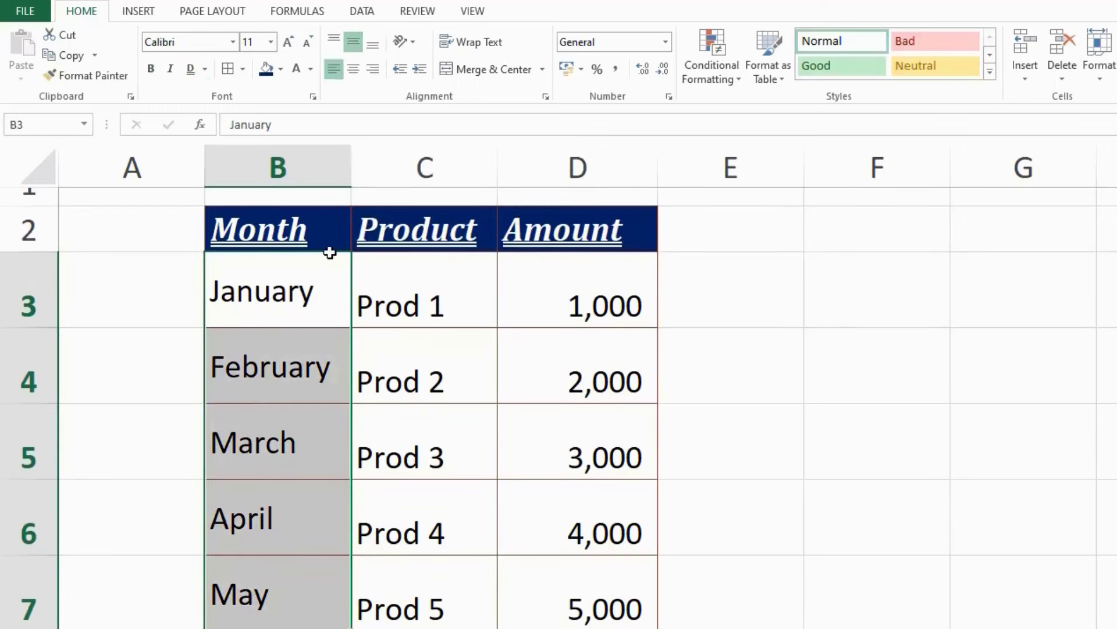
{"action": "left_click", "coordinate": [335, 73]}
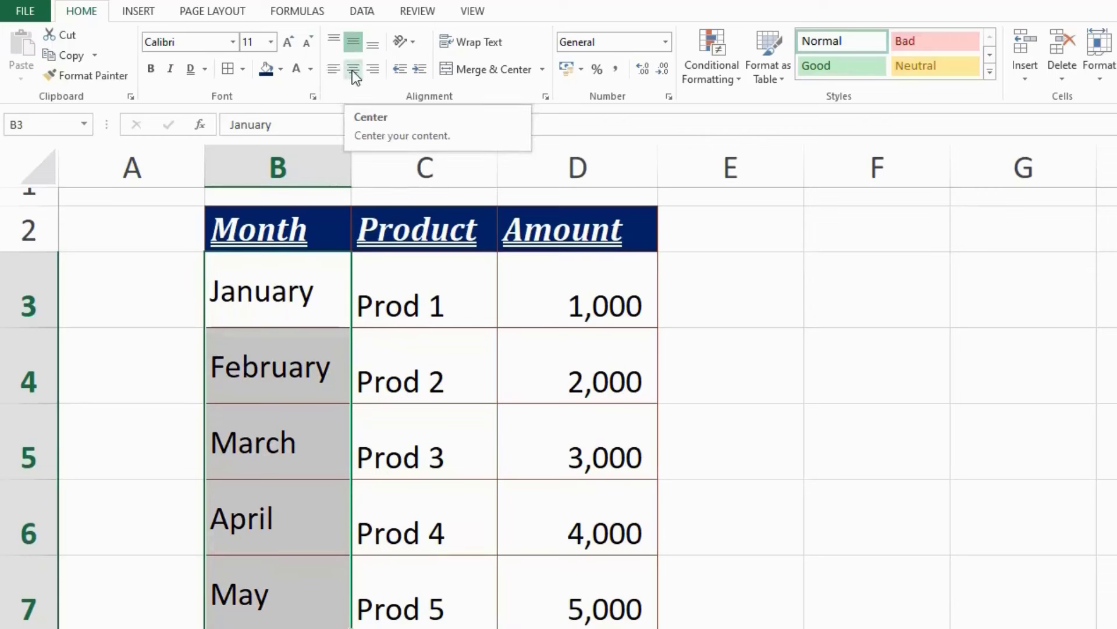
{"action": "left_click", "coordinate": [355, 76]}
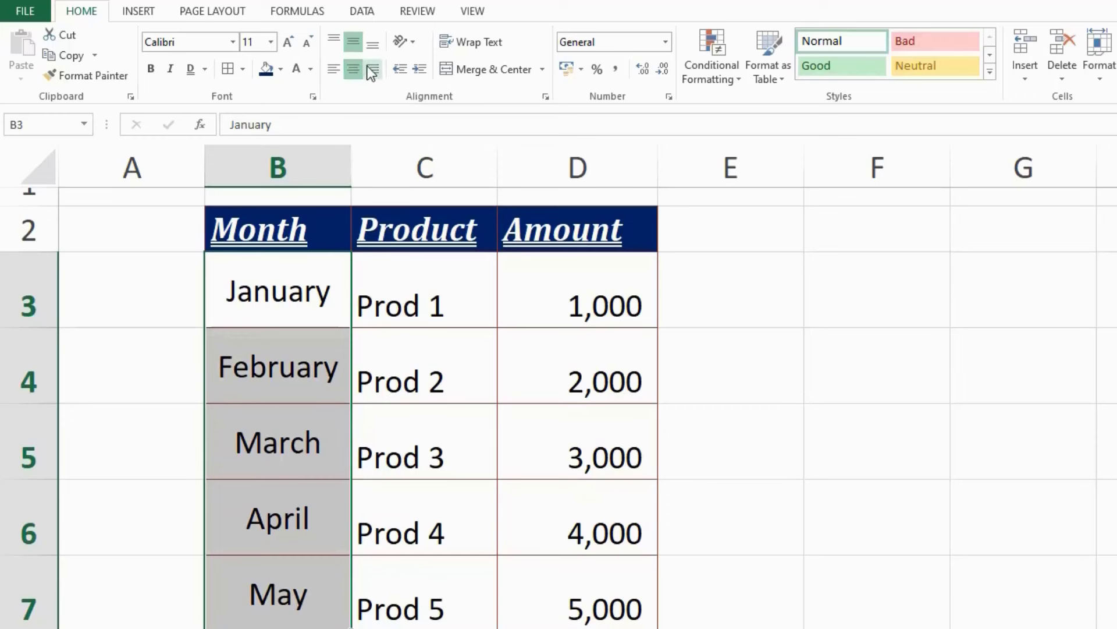
{"action": "left_click", "coordinate": [374, 71]}
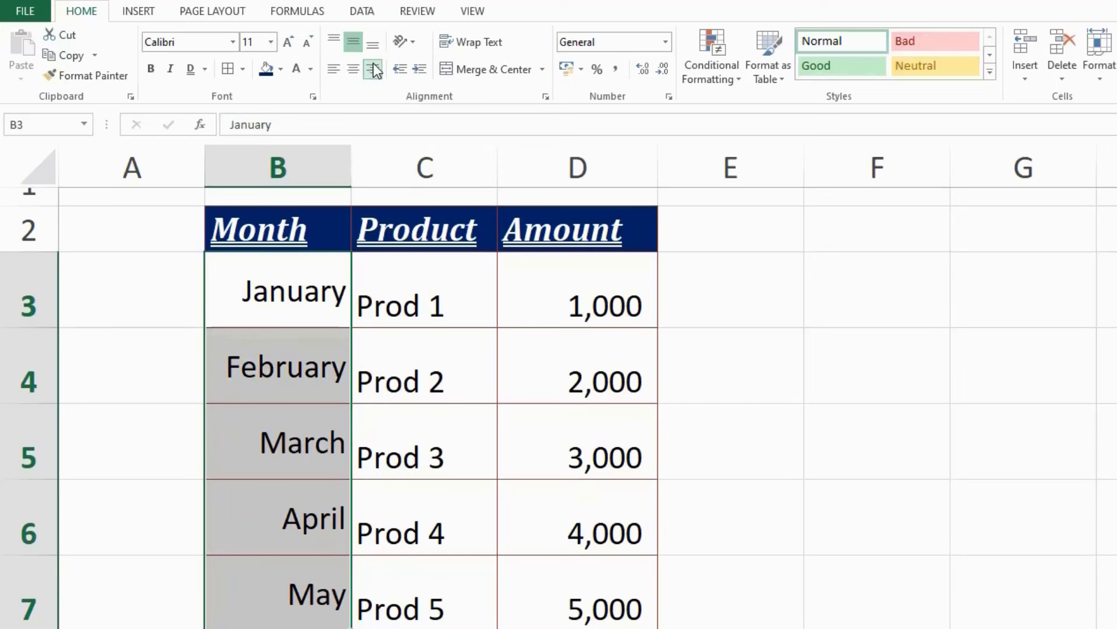
{"action": "left_click", "coordinate": [335, 72]}
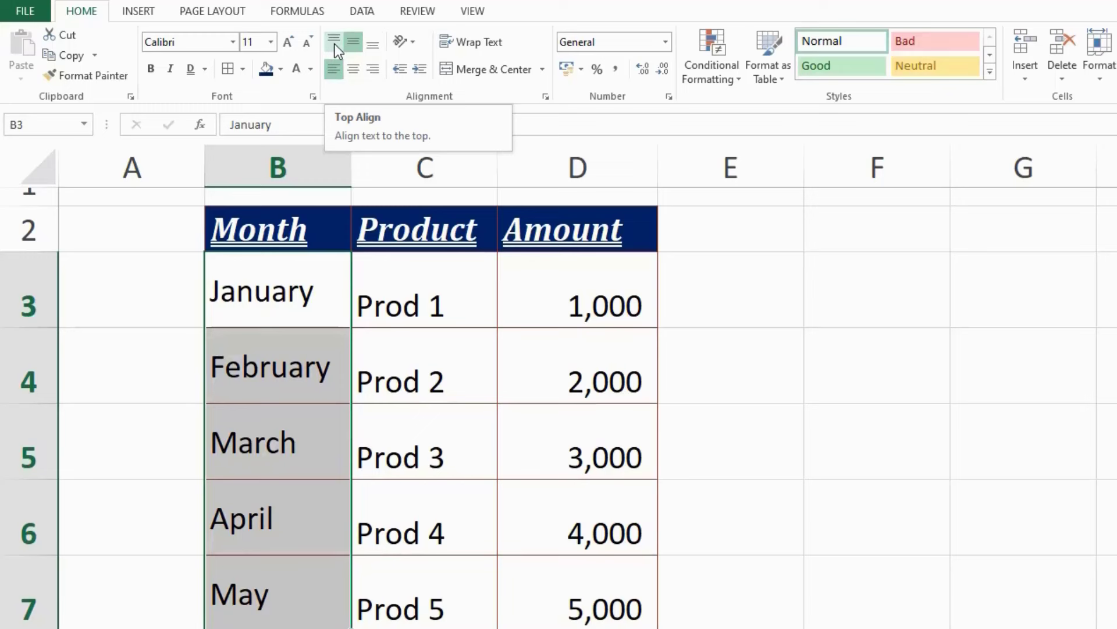
Step: Bottom-align the month names in column B after trying top and middle alignment
{"action": "left_click", "coordinate": [334, 43]}
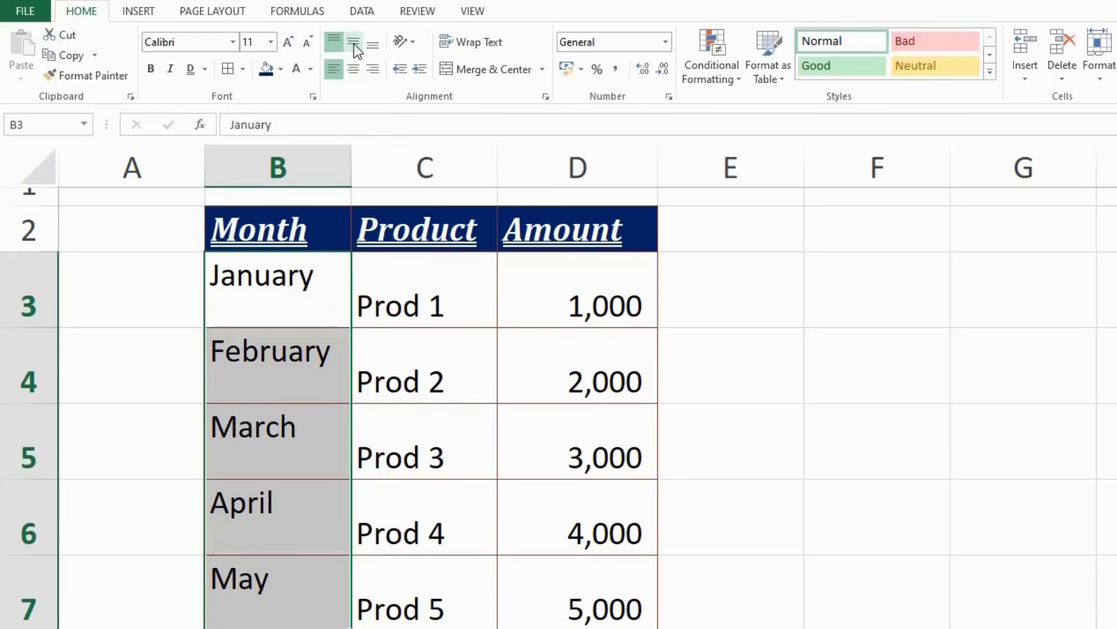
{"action": "left_click", "coordinate": [354, 43]}
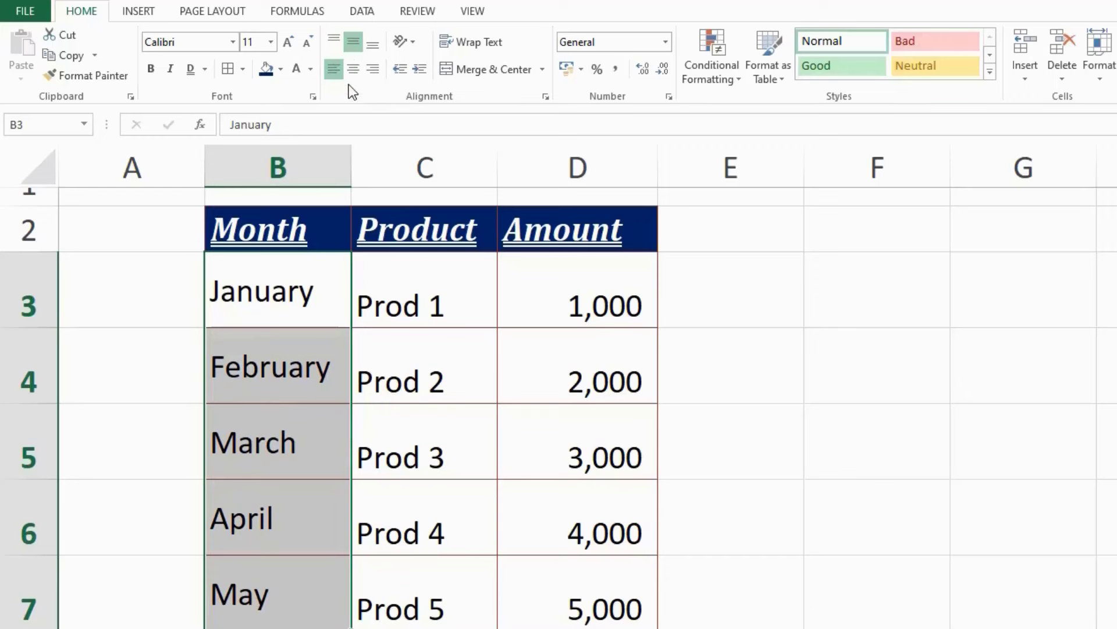
{"action": "left_click", "coordinate": [373, 44]}
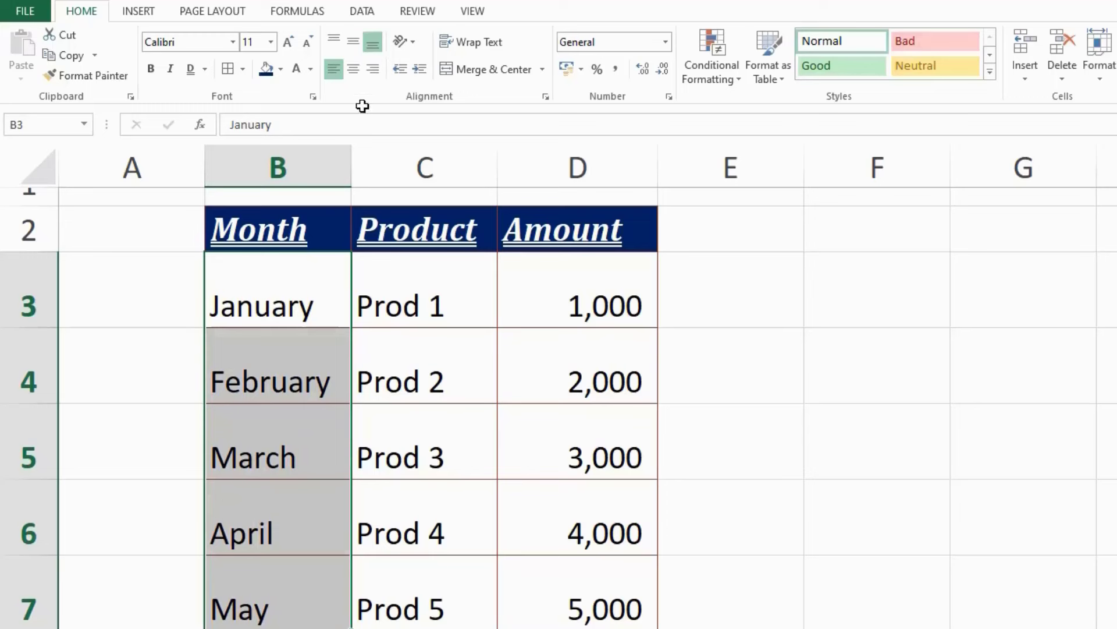
Step: Try increasing the indent of the month names by one level and decrease it again
{"action": "left_click", "coordinate": [419, 69]}
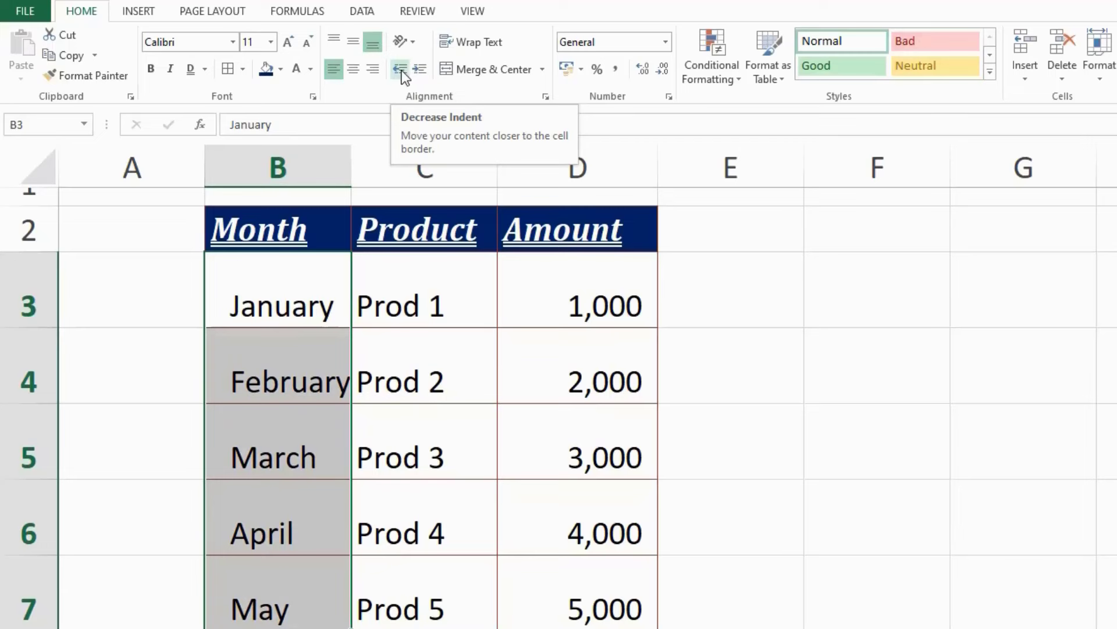
{"action": "left_click", "coordinate": [402, 69]}
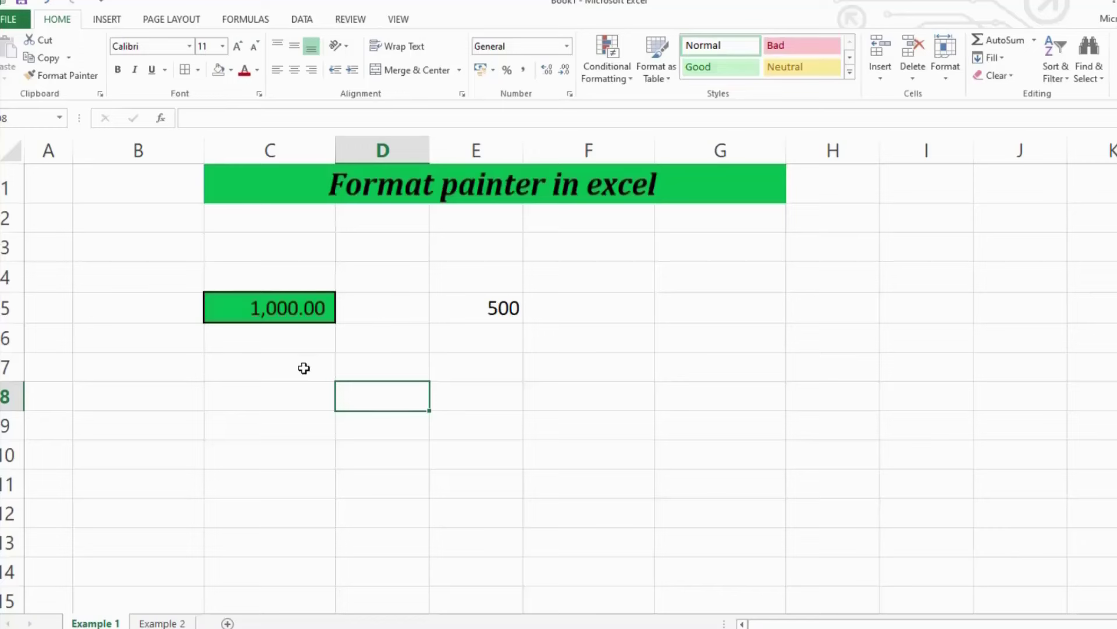
Step: Compare the formatting of cell C5 with that of cell E5 on the Example 1 sheet
{"action": "left_click", "coordinate": [302, 369]}
{"action": "left_click", "coordinate": [290, 311]}
{"action": "left_click", "coordinate": [533, 306]}
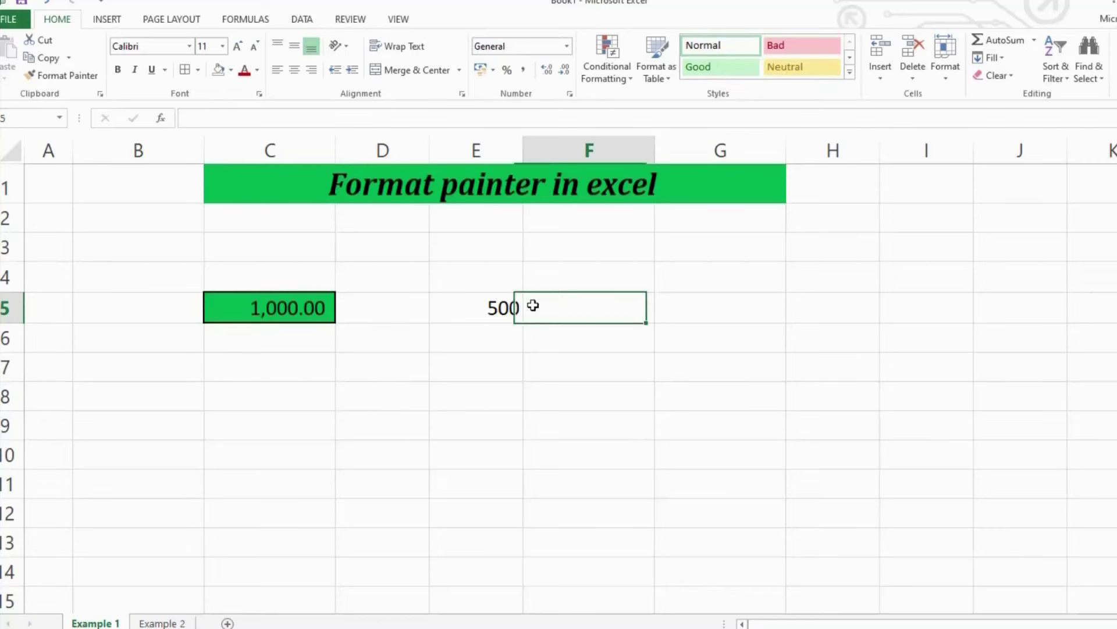
{"action": "left_click", "coordinate": [238, 300]}
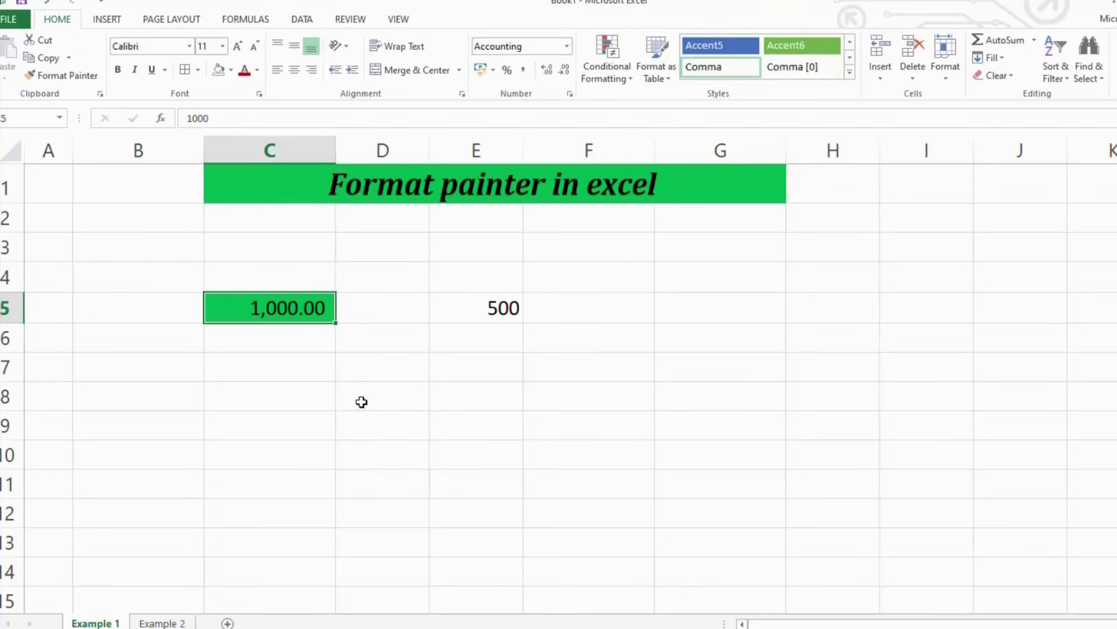
{"action": "left_click", "coordinate": [484, 309]}
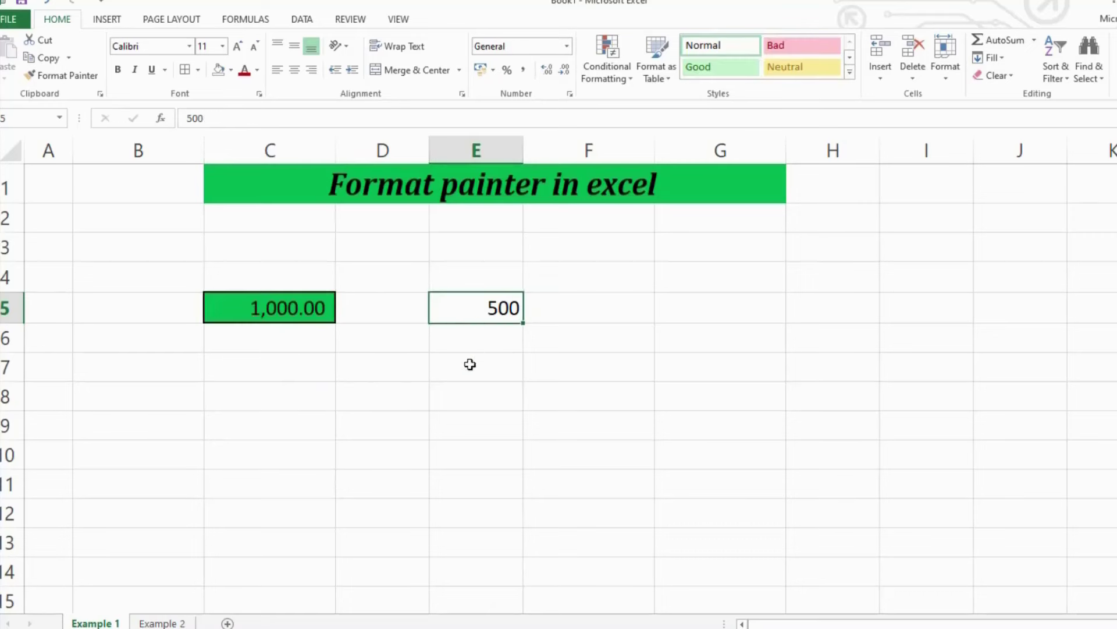
{"action": "left_click", "coordinate": [446, 383]}
{"action": "left_click", "coordinate": [274, 307]}
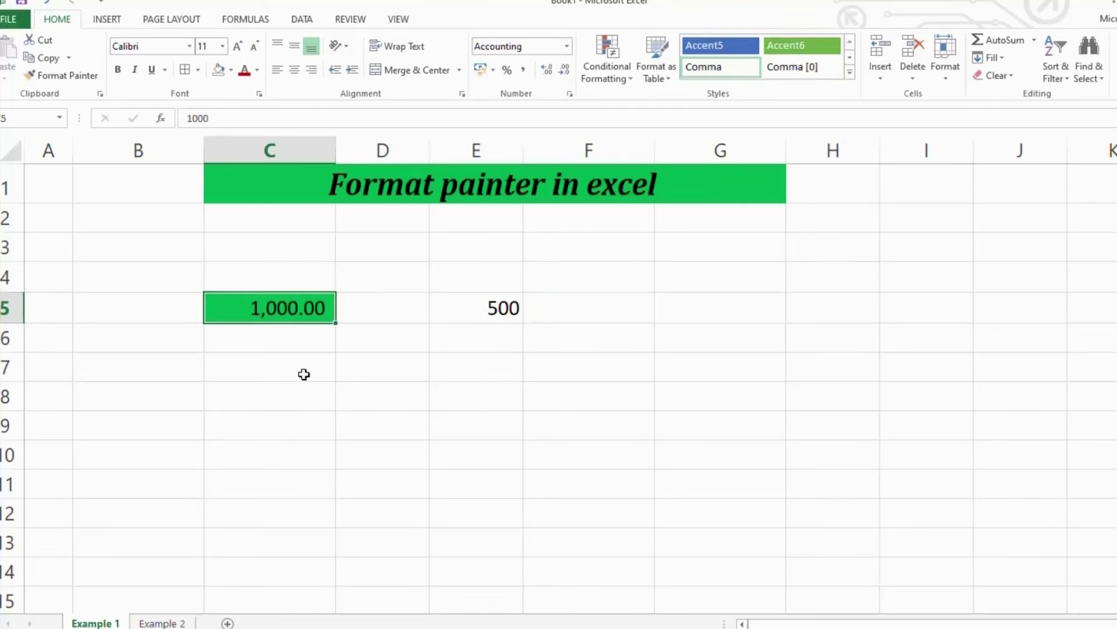
{"action": "left_click", "coordinate": [281, 375]}
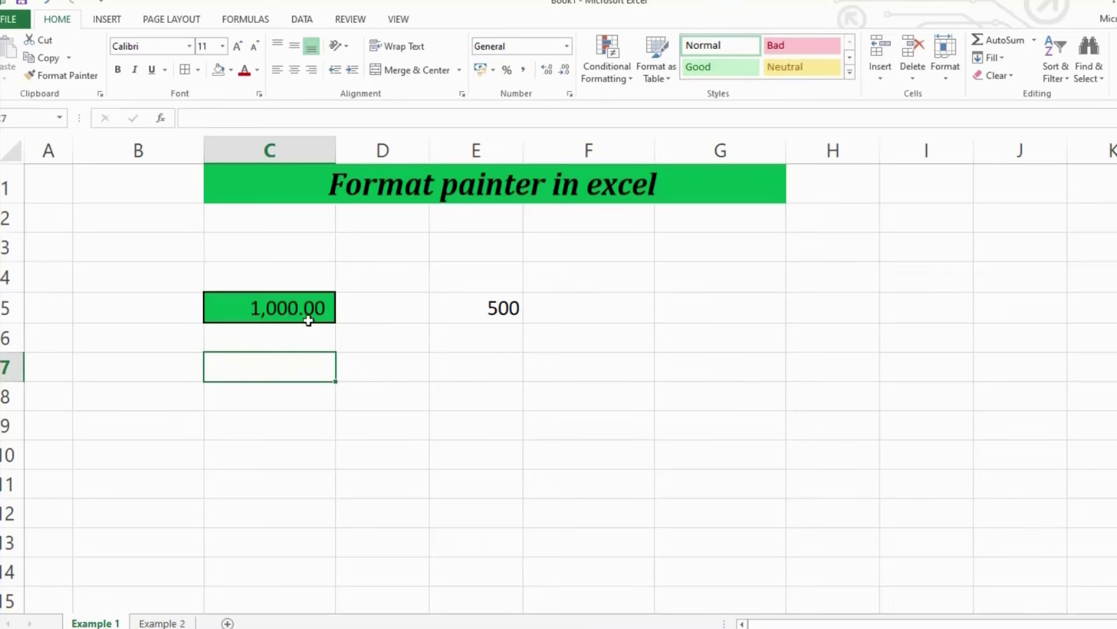
{"action": "left_click", "coordinate": [309, 314]}
{"action": "left_click", "coordinate": [291, 375]}
{"action": "left_click", "coordinate": [487, 319]}
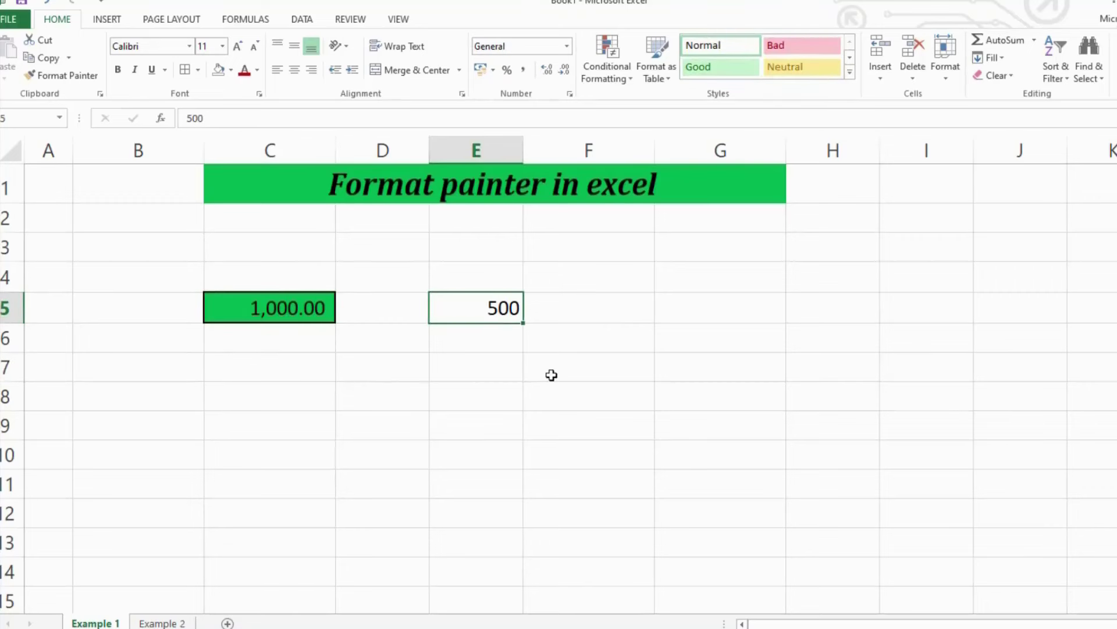
{"action": "left_click", "coordinate": [479, 366]}
{"action": "left_click", "coordinate": [494, 308]}
{"action": "left_click", "coordinate": [306, 307]}
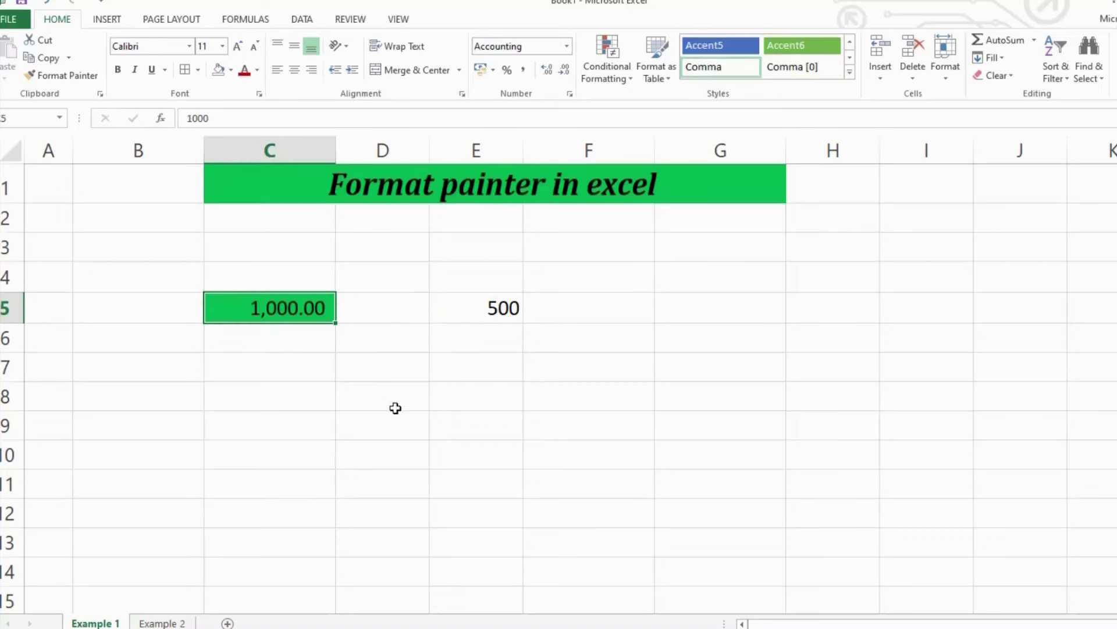
{"action": "left_click", "coordinate": [324, 368]}
{"action": "left_click", "coordinate": [465, 341]}
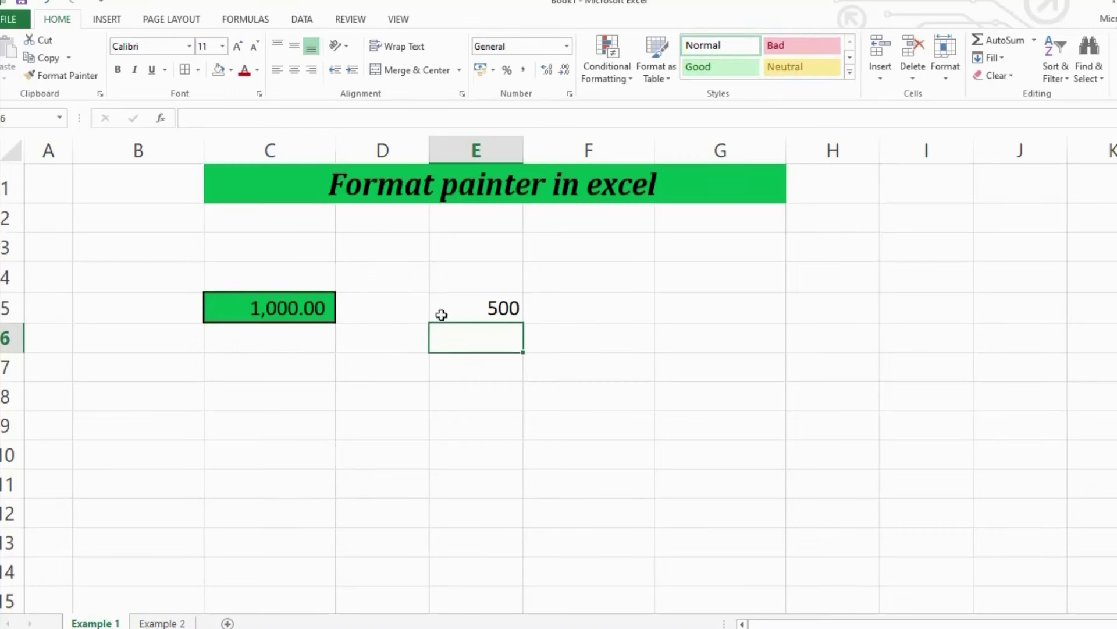
{"action": "left_click", "coordinate": [455, 309]}
Step: Copy the formatting of cell C5 to cell E5 with Format Painter
{"action": "left_click", "coordinate": [265, 315]}
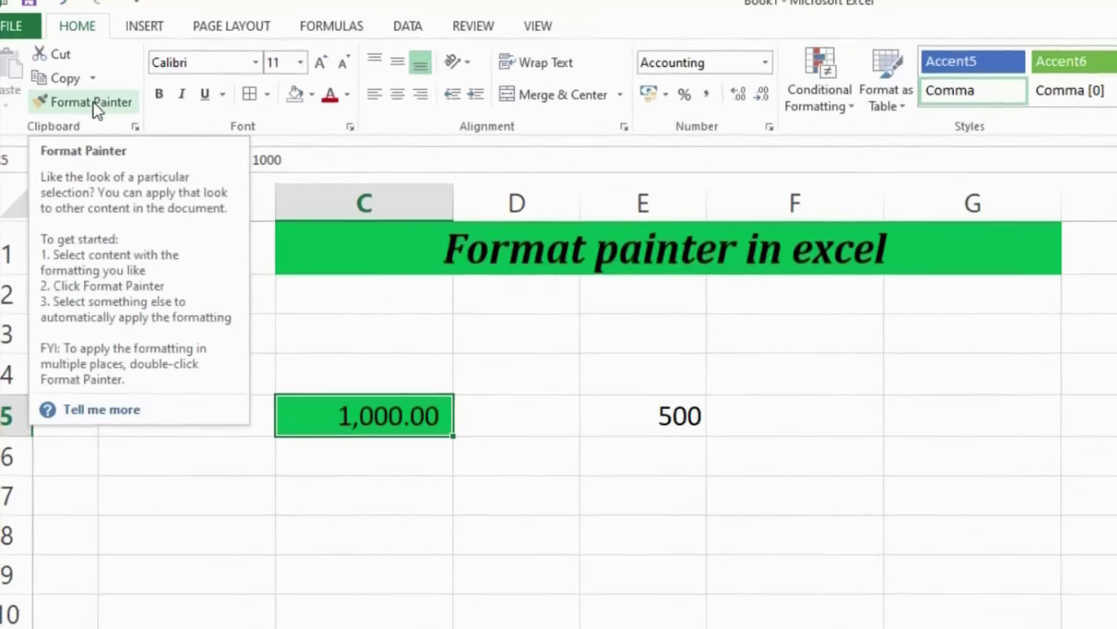
{"action": "left_click", "coordinate": [100, 109]}
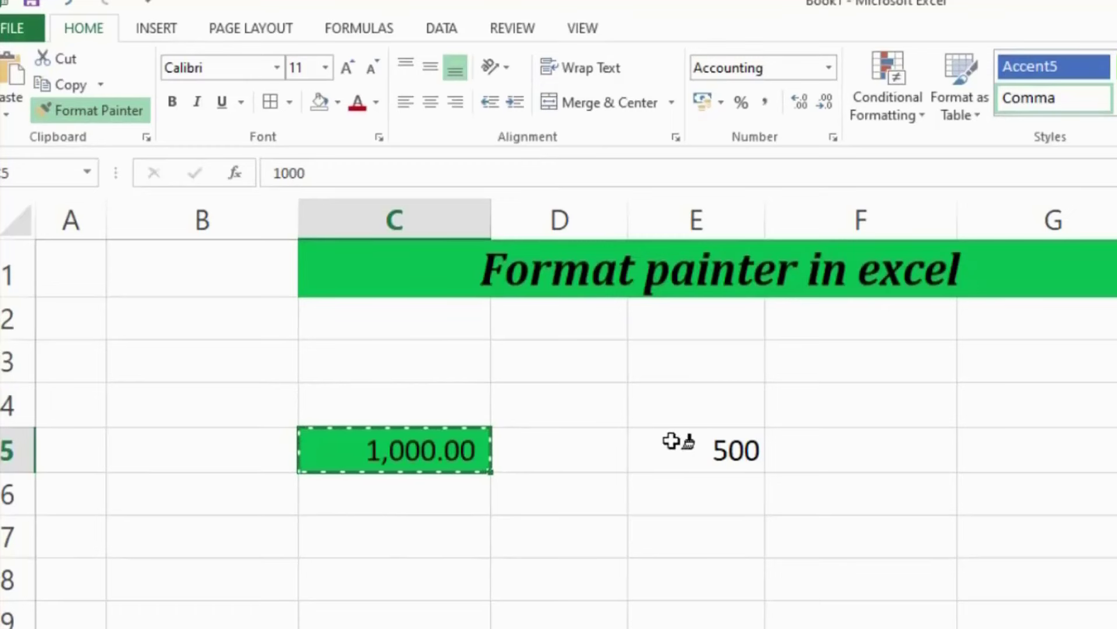
{"action": "left_click", "coordinate": [699, 453]}
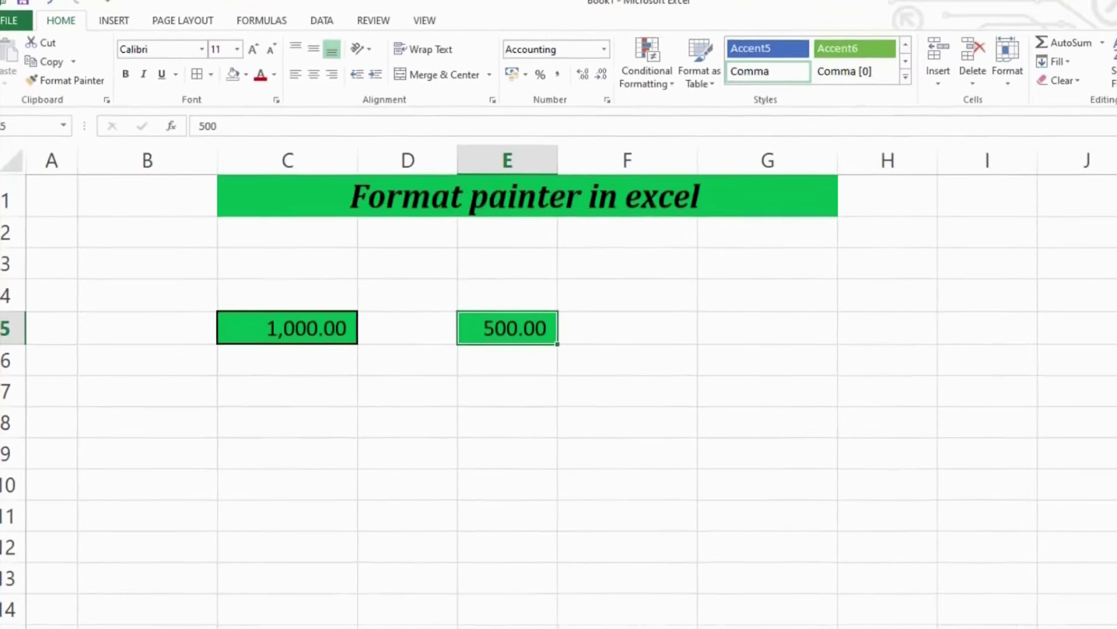
Step: Switch to the Example 2 sheet and examine the formatting of the Product, January and February columns against the March column
{"action": "left_click", "coordinate": [153, 623]}
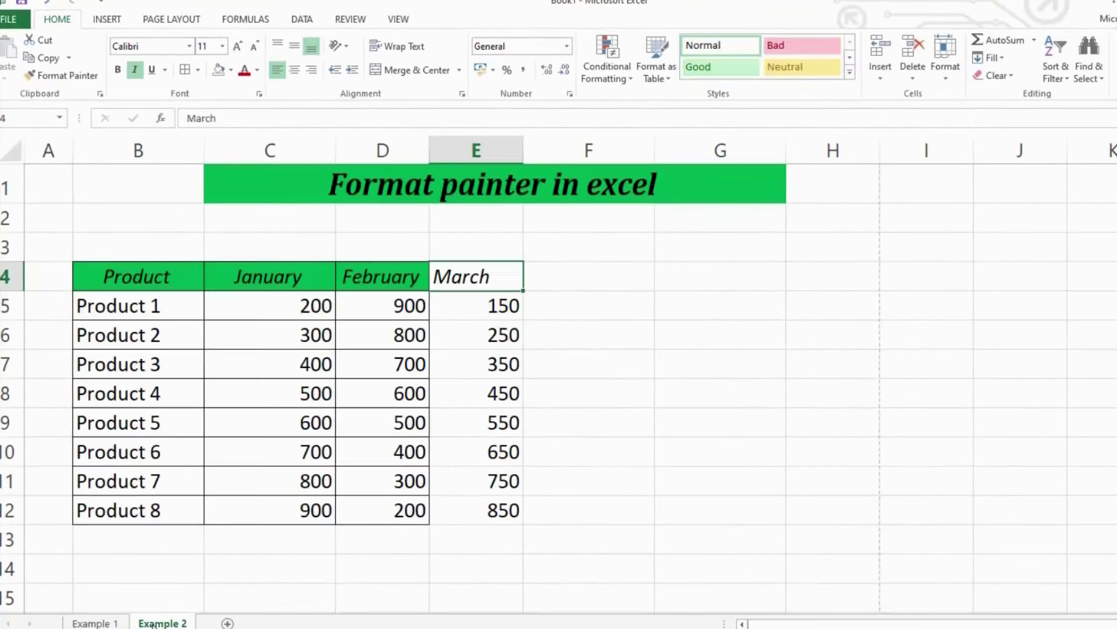
{"action": "left_click", "coordinate": [132, 277]}
{"action": "key", "text": "ctrl+shift+Down"}
{"action": "left_click_drag", "start_coordinate": [262, 277], "coordinate": [267, 512]}
{"action": "left_click_drag", "start_coordinate": [379, 281], "coordinate": [381, 504]}
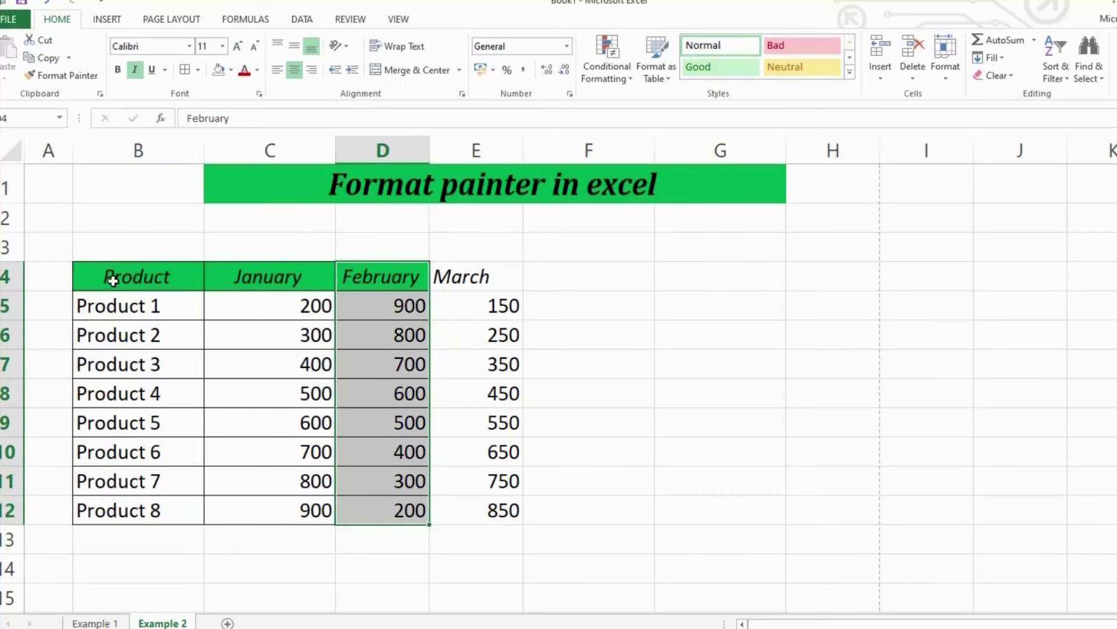
{"action": "left_click_drag", "start_coordinate": [112, 277], "coordinate": [344, 504]}
{"action": "left_click_drag", "start_coordinate": [127, 282], "coordinate": [382, 501]}
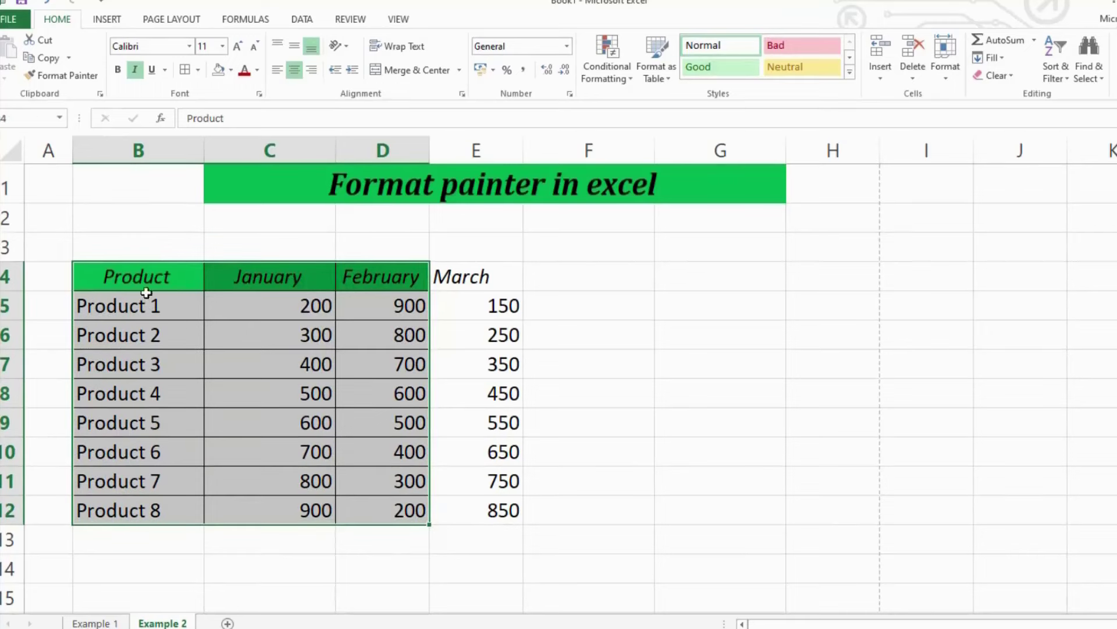
{"action": "left_click", "coordinate": [169, 282]}
{"action": "left_click_drag", "start_coordinate": [169, 282], "coordinate": [374, 282]}
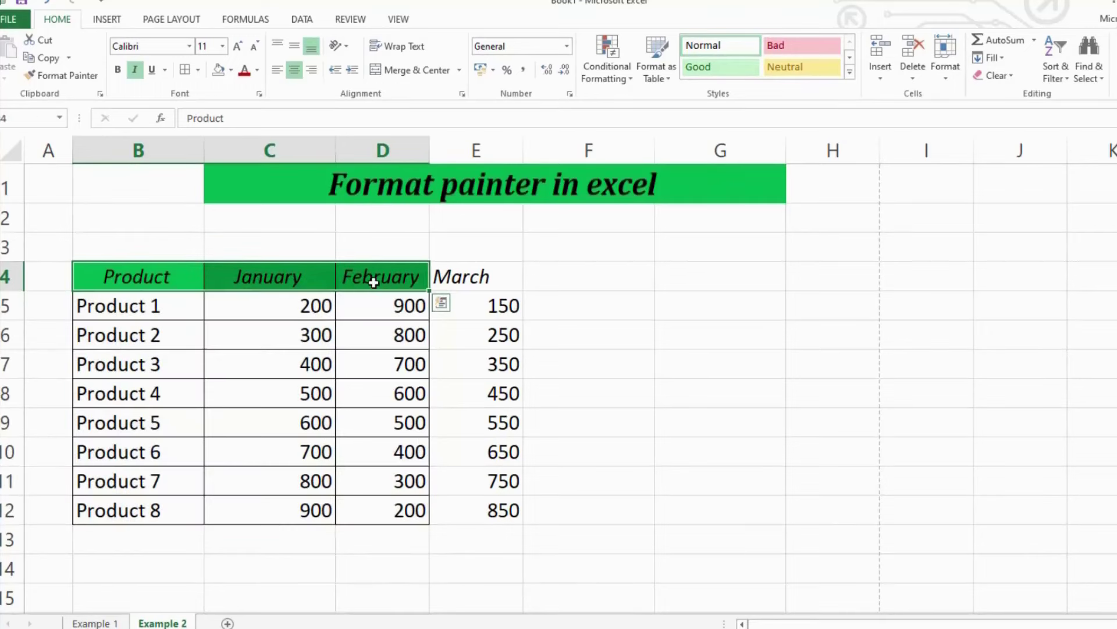
{"action": "left_click", "coordinate": [362, 352]}
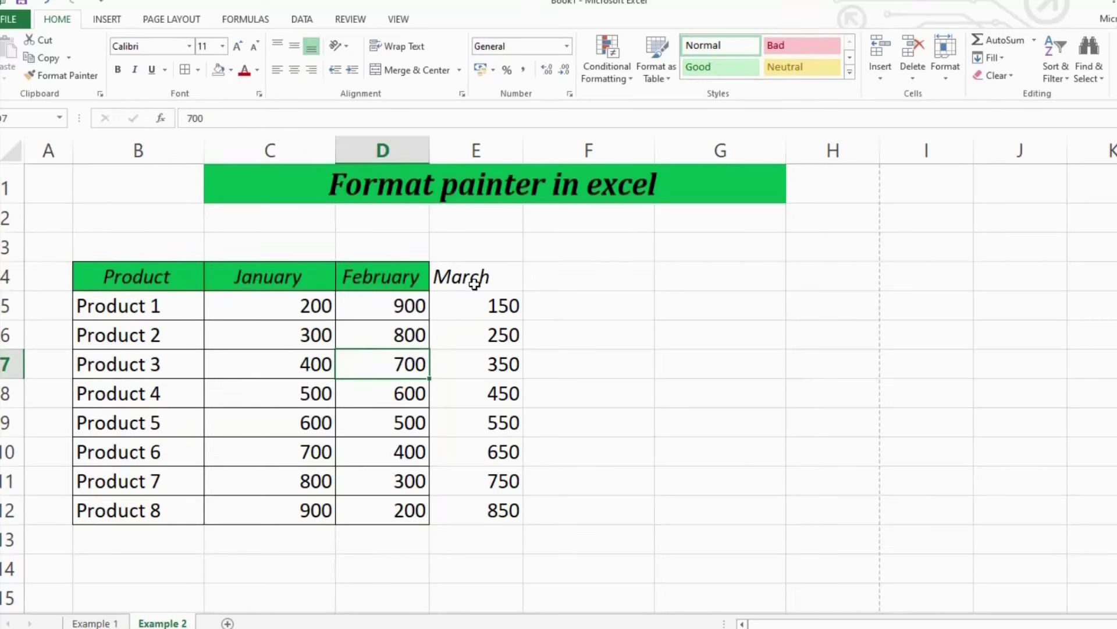
{"action": "left_click_drag", "start_coordinate": [444, 276], "coordinate": [489, 510]}
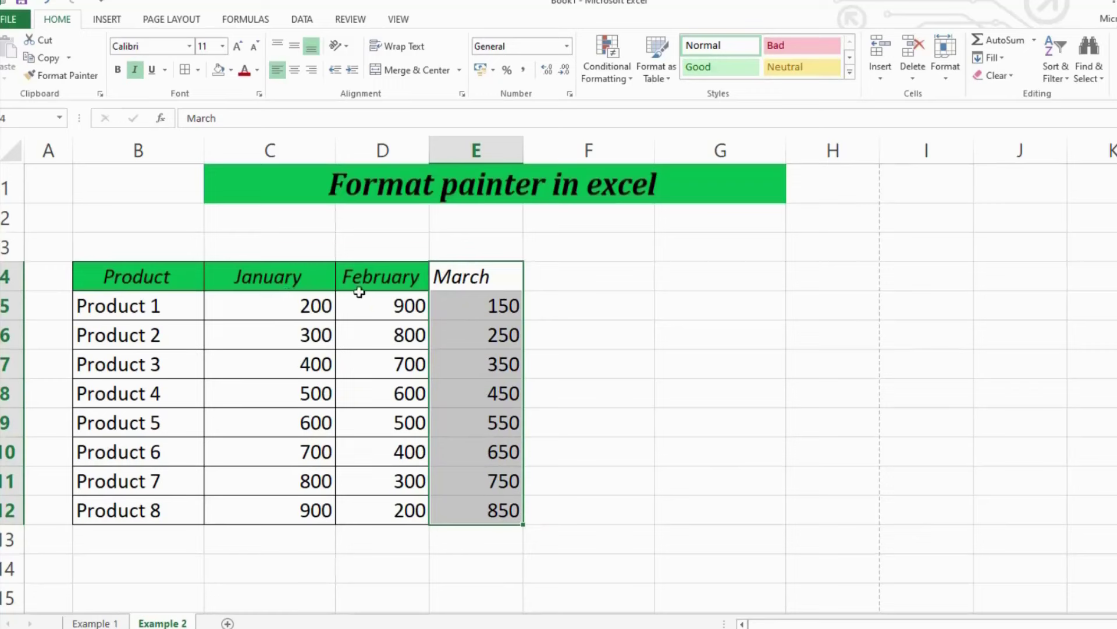
Step: Try copying the February column's formatting from D4:D12 to the March column E4:E12 with Format Painter, and undo it
{"action": "left_click_drag", "start_coordinate": [375, 278], "coordinate": [386, 509]}
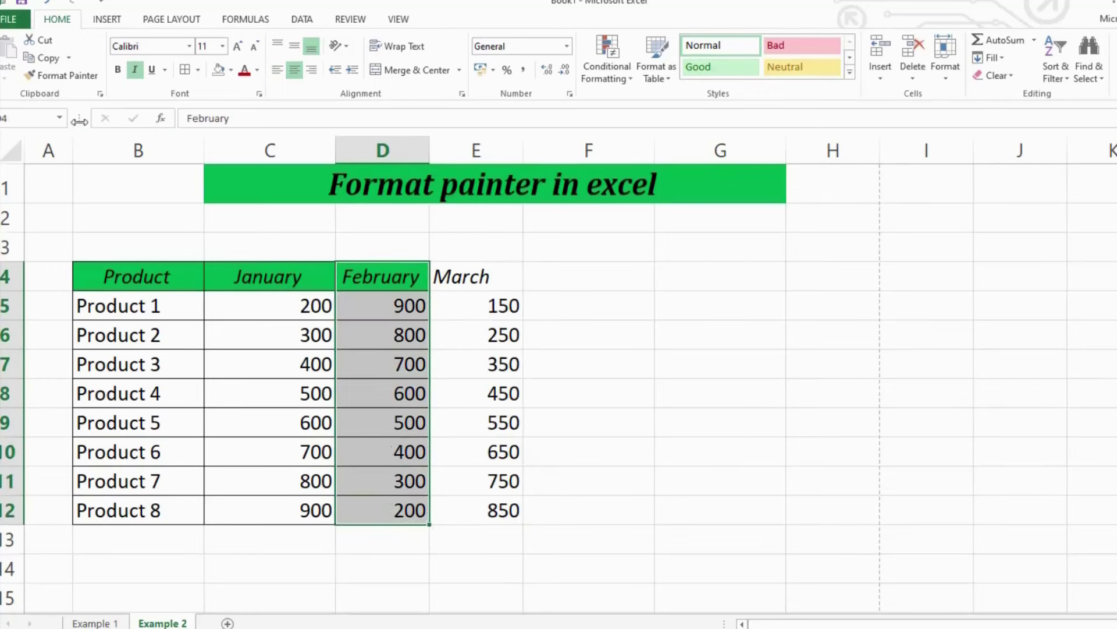
{"action": "left_click", "coordinate": [57, 78]}
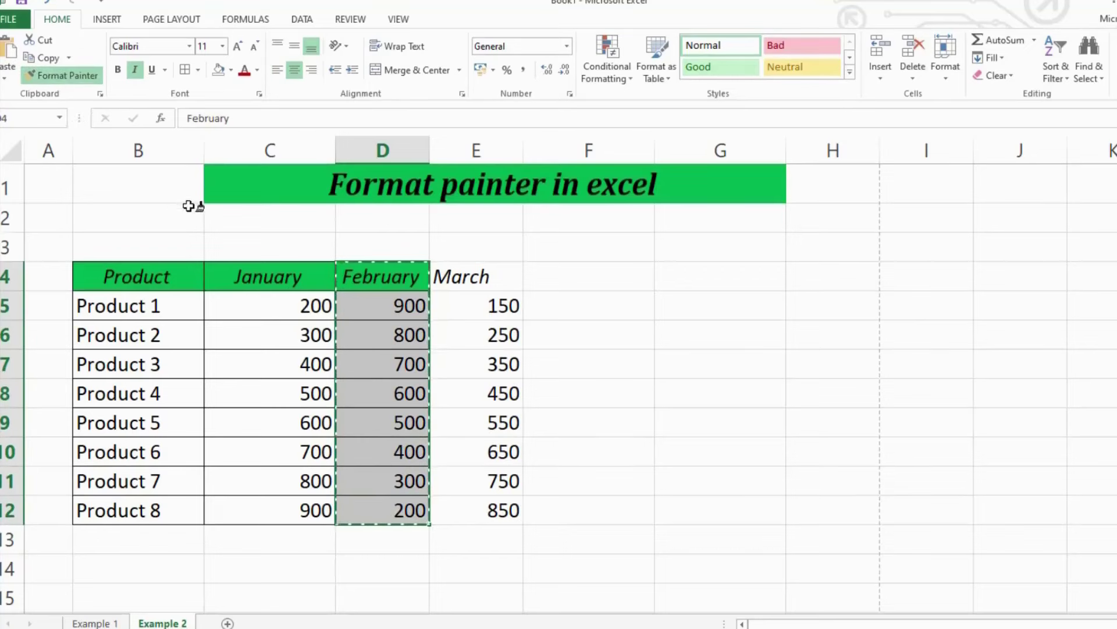
{"action": "left_click_drag", "start_coordinate": [474, 275], "coordinate": [469, 508]}
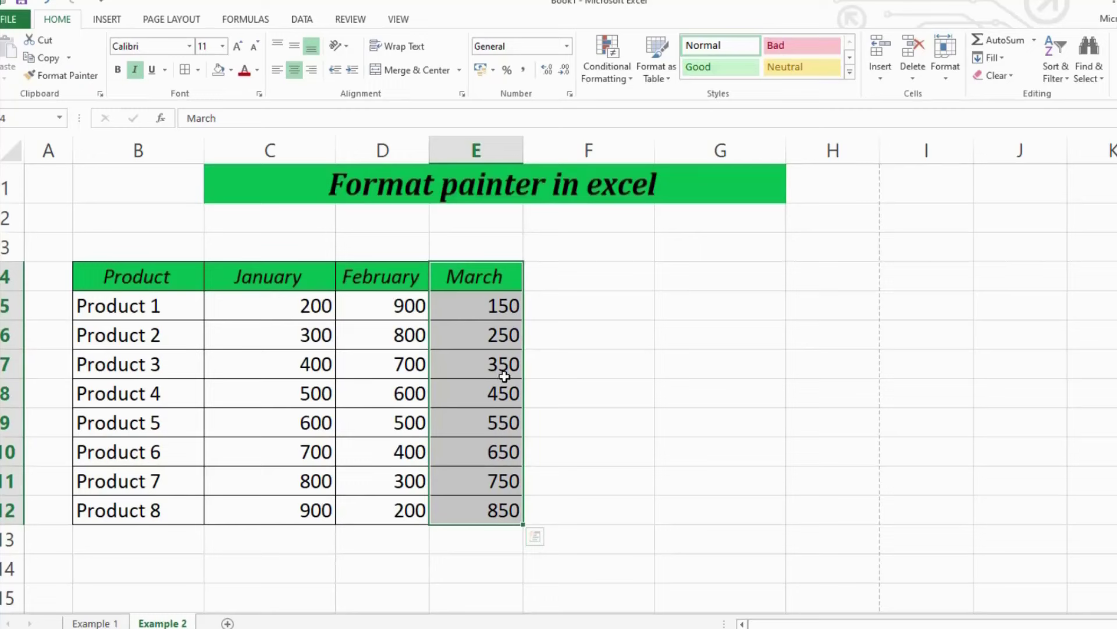
{"action": "key", "text": "ctrl+z"}
Step: Copy the March column E4:E12 and paste it into the adjacent column starting at F4
{"action": "left_click_drag", "start_coordinate": [491, 279], "coordinate": [497, 497]}
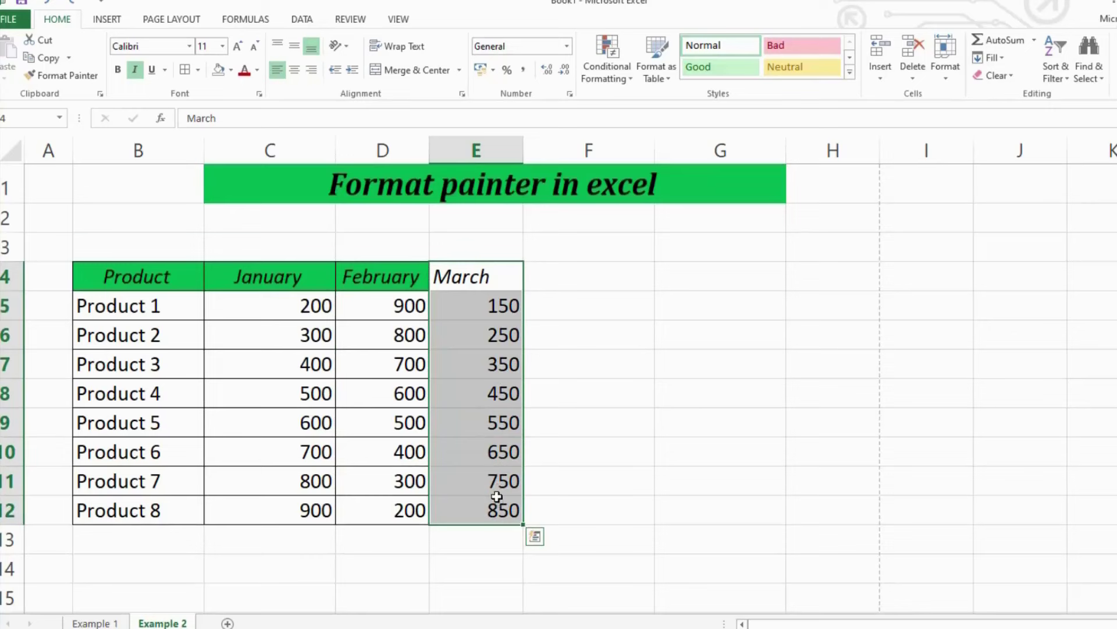
{"action": "key", "text": "ctrl+c"}
{"action": "left_click", "coordinate": [689, 276]}
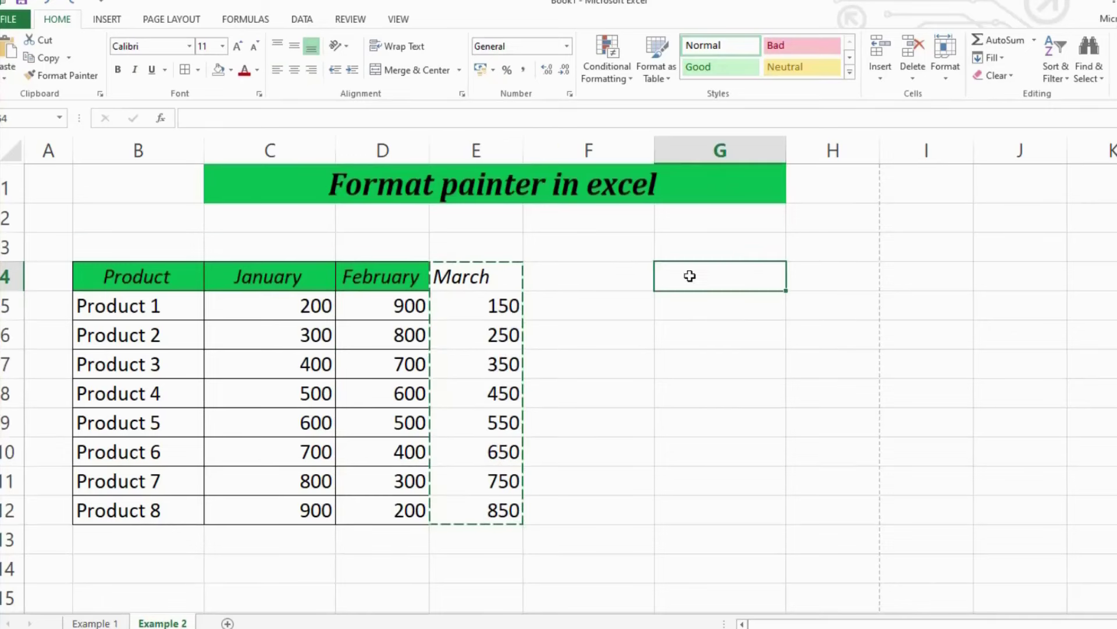
{"action": "left_click", "coordinate": [629, 275]}
{"action": "key", "text": "ctrl+v"}
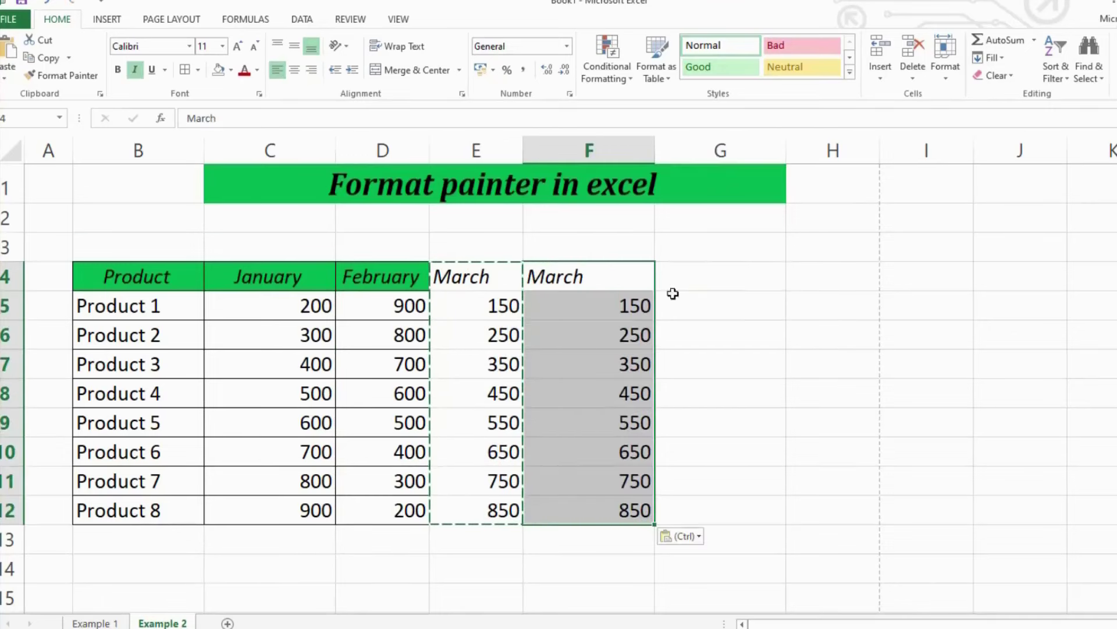
Step: Paste the copied March column into the next free column starting at G4 and end the copy mode
{"action": "left_click", "coordinate": [720, 281]}
{"action": "key", "text": "ctrl+v"}
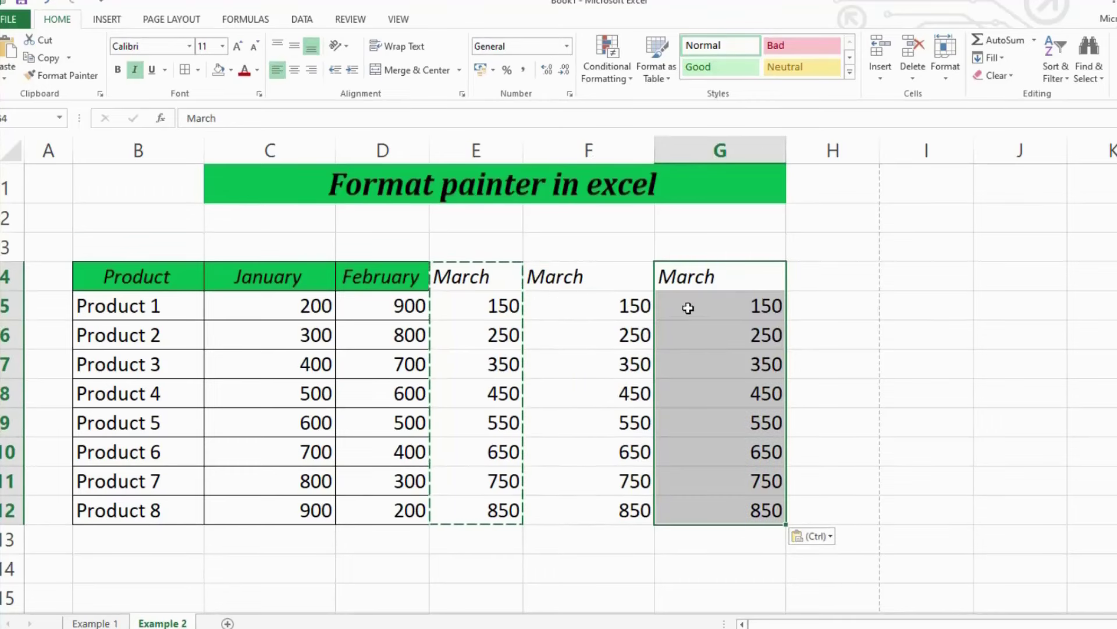
{"action": "key", "text": "Escape"}
Step: Rename the duplicated March headers as April in F4 and May in G4
{"action": "left_click", "coordinate": [610, 276]}
{"action": "type", "text": "April"}
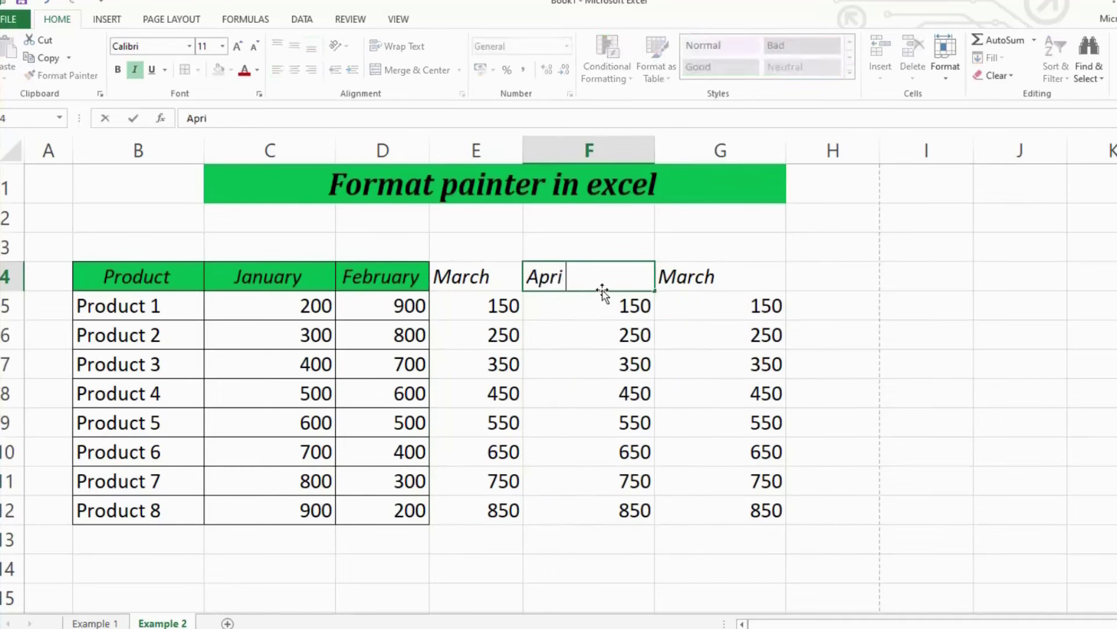
{"action": "key", "text": "Return"}
{"action": "key", "text": "Up"}
{"action": "key", "text": "Right"}
{"action": "type", "text": "May"}
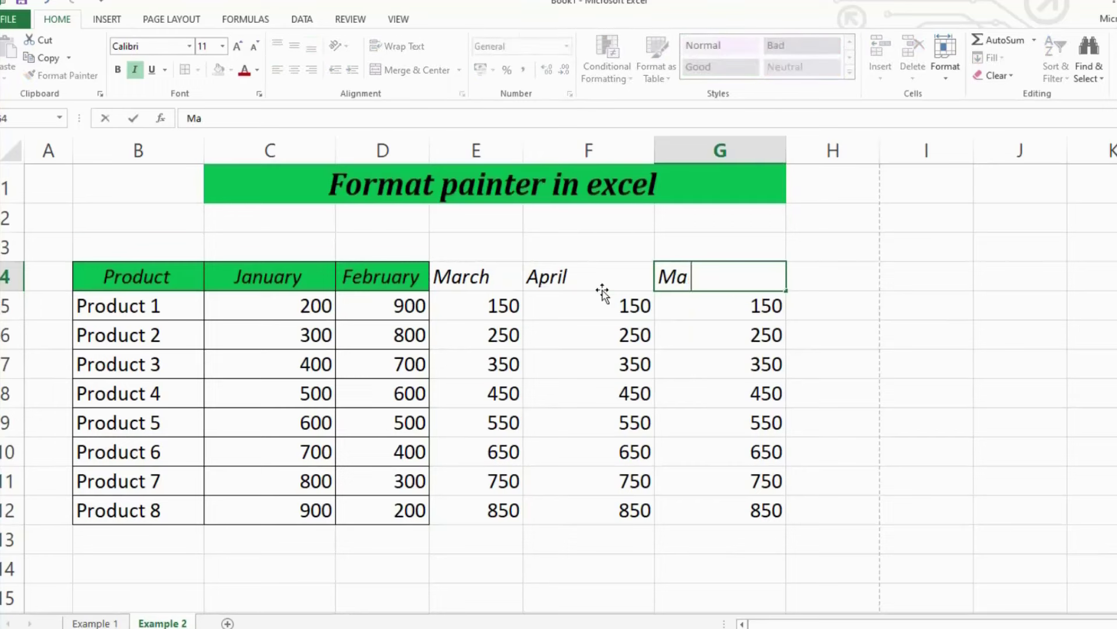
{"action": "key", "text": "Return"}
{"action": "key", "text": "Up"}
{"action": "key", "text": "Left"}
{"action": "key", "text": "Left"}
{"action": "key", "text": "Left"}
Step: Copy the February column's formatting from D4:D12 to the March, April and May columns in one Format Painter session
{"action": "left_click_drag", "start_coordinate": [476, 278], "coordinate": [718, 506]}
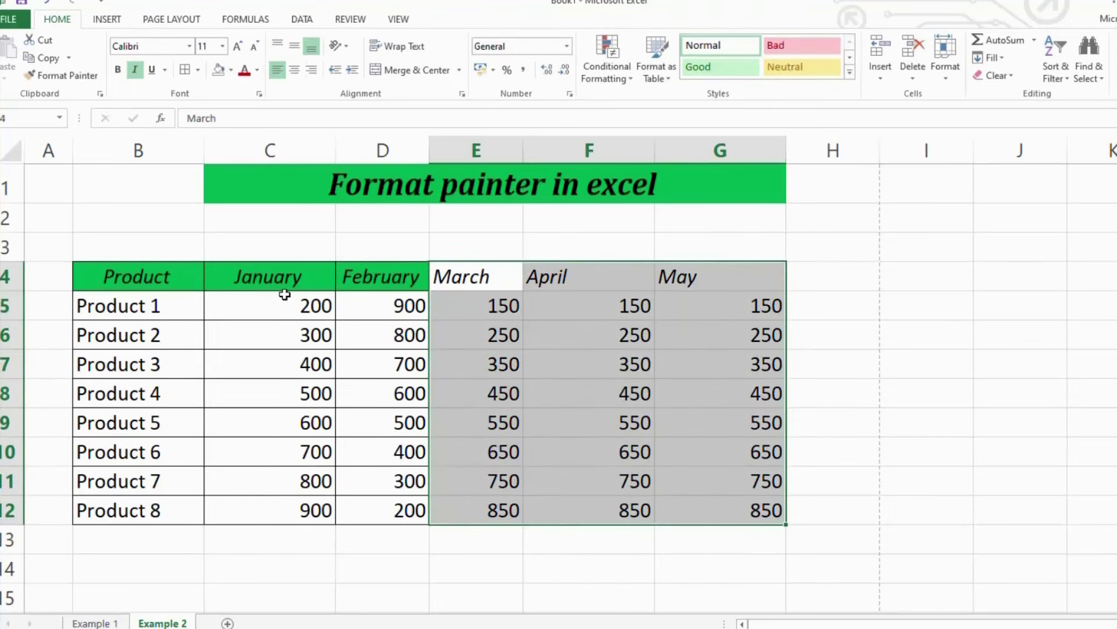
{"action": "left_click", "coordinate": [488, 277]}
{"action": "left_click_drag", "start_coordinate": [414, 278], "coordinate": [403, 508]}
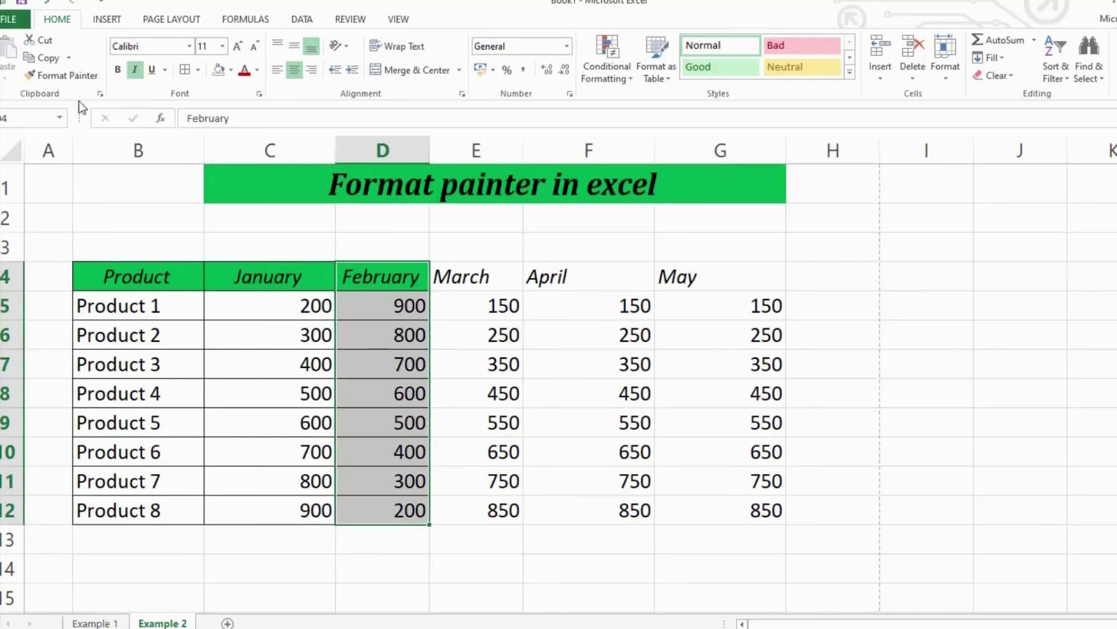
{"action": "left_click", "coordinate": [65, 82]}
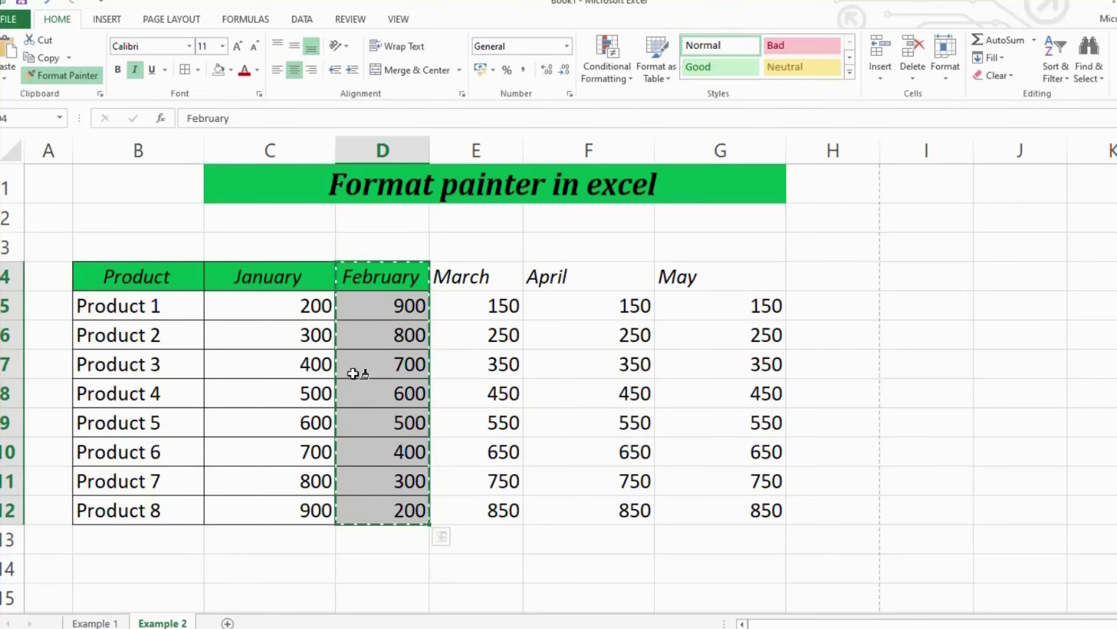
{"action": "left_click_drag", "start_coordinate": [466, 277], "coordinate": [468, 508]}
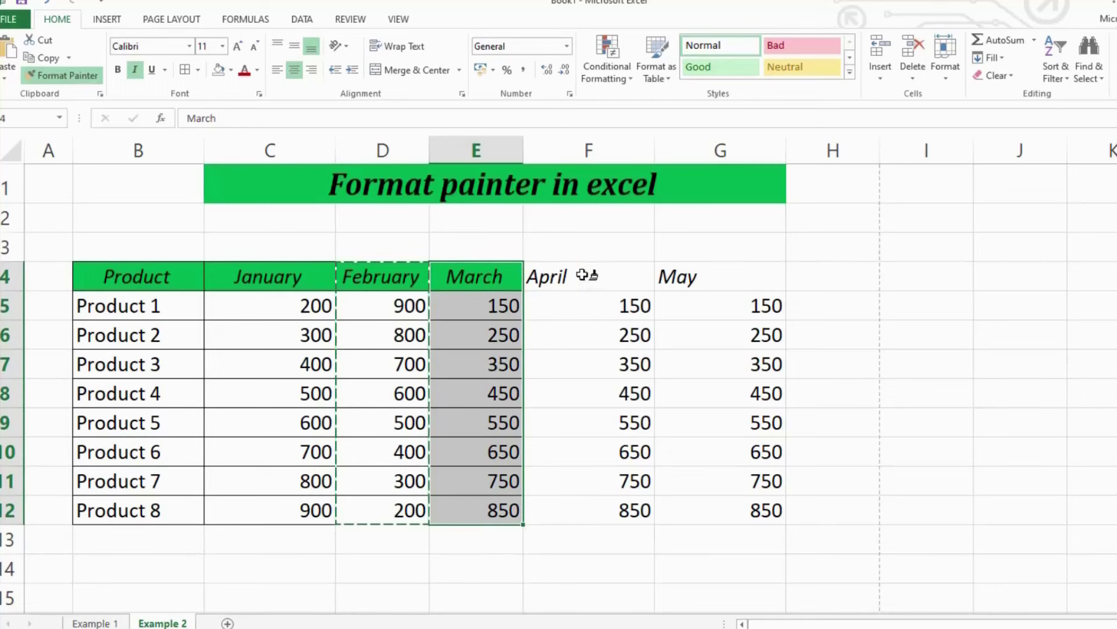
{"action": "mouse_move", "coordinate": [581, 277]}
{"action": "left_mouse_down"}
{"action": "mouse_move", "coordinate": [585, 425]}
{"action": "mouse_move", "coordinate": [605, 508]}
{"action": "mouse_move", "coordinate": [606, 496]}
{"action": "left_mouse_up"}
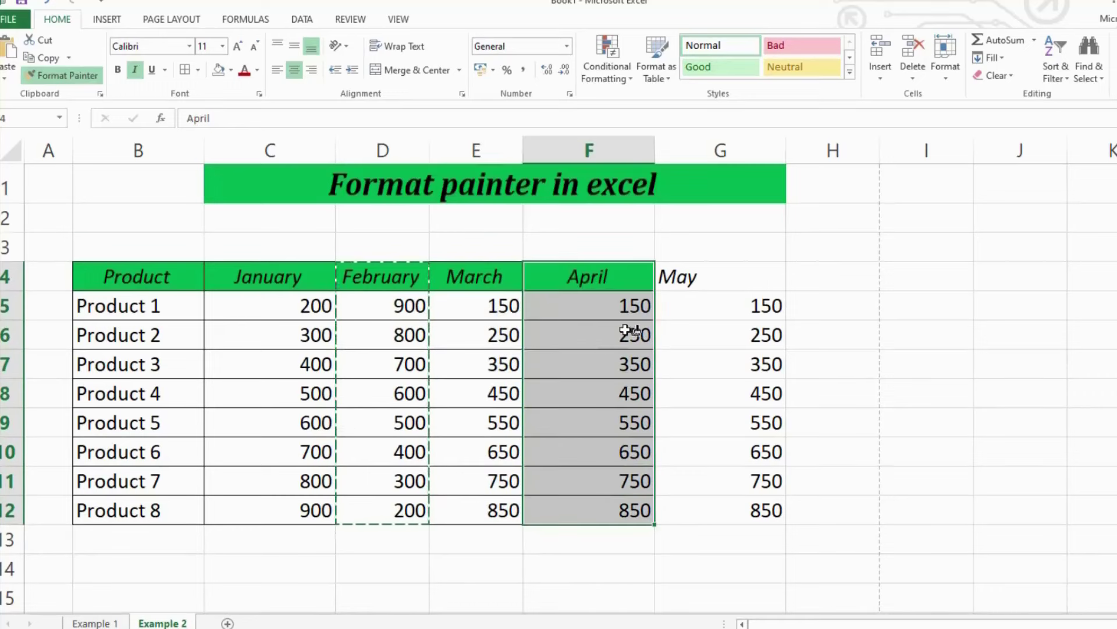
{"action": "left_click_drag", "start_coordinate": [709, 275], "coordinate": [716, 505]}
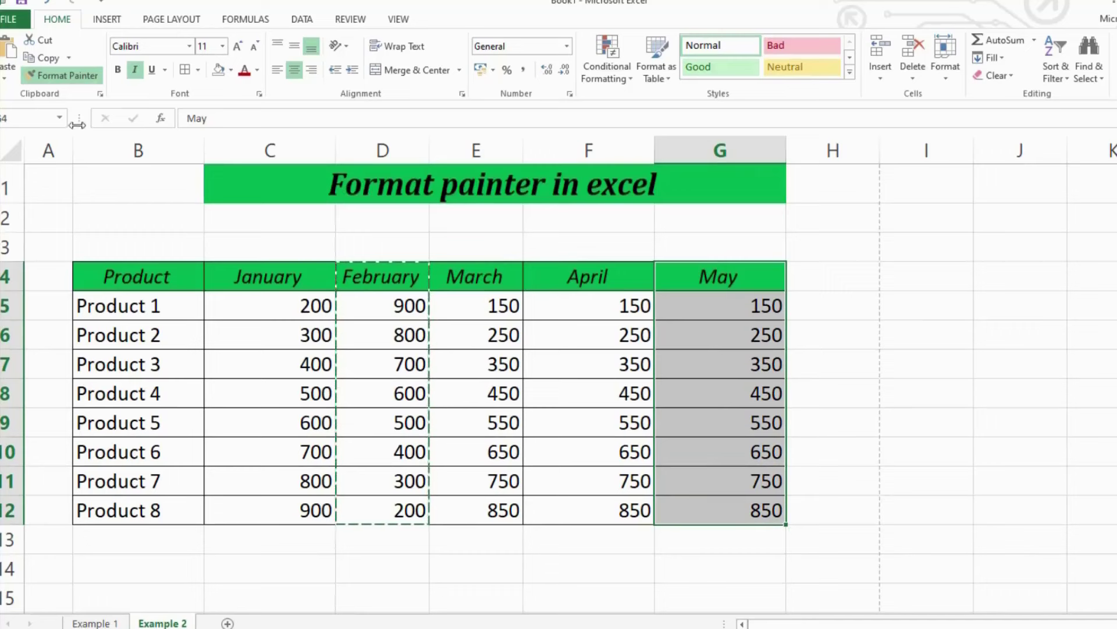
{"action": "left_click", "coordinate": [58, 76]}
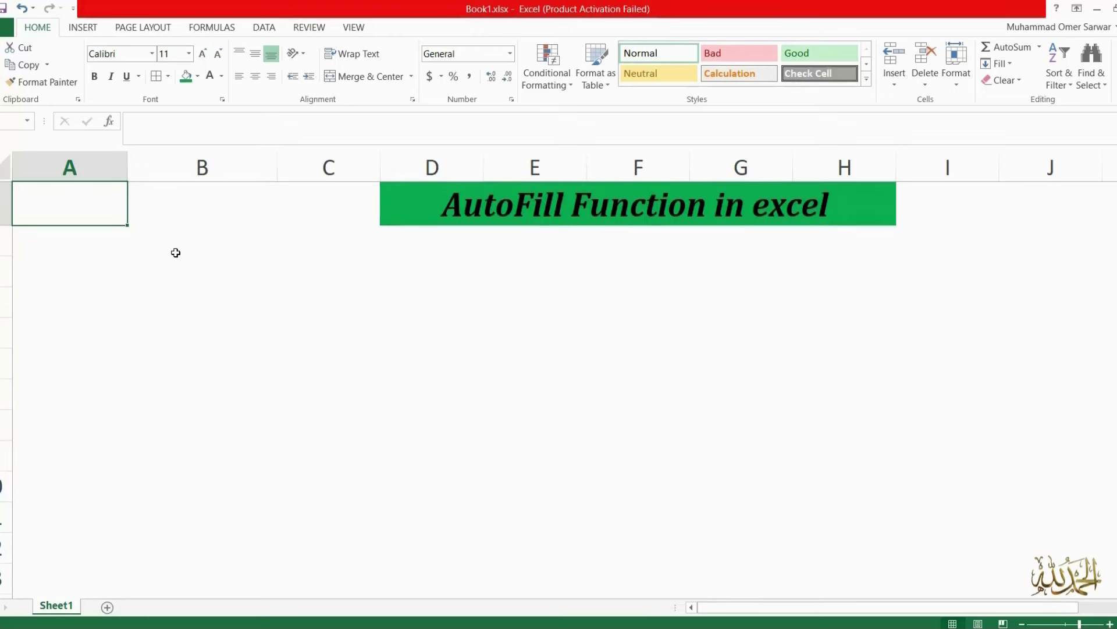
Step: Enter the headers Month in A1 and Sales amount in B1 of the AutoFill worksheet
{"action": "type", "text": "Mo"}
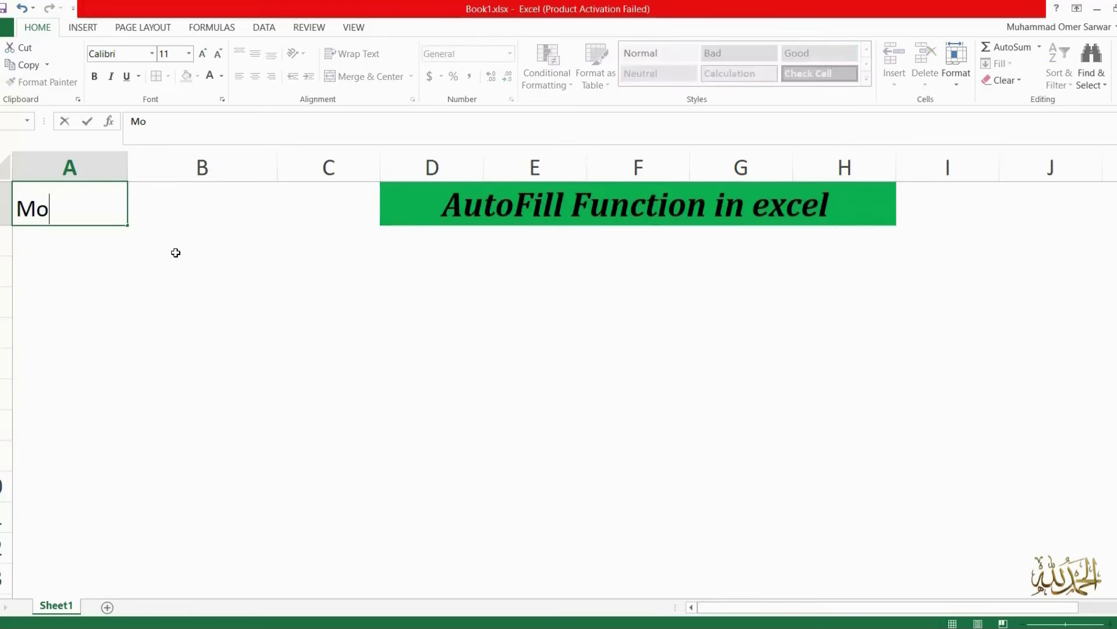
{"action": "type", "text": "nth"}
{"action": "key", "text": "Return"}
{"action": "key", "text": "Up"}
{"action": "key", "text": "Right"}
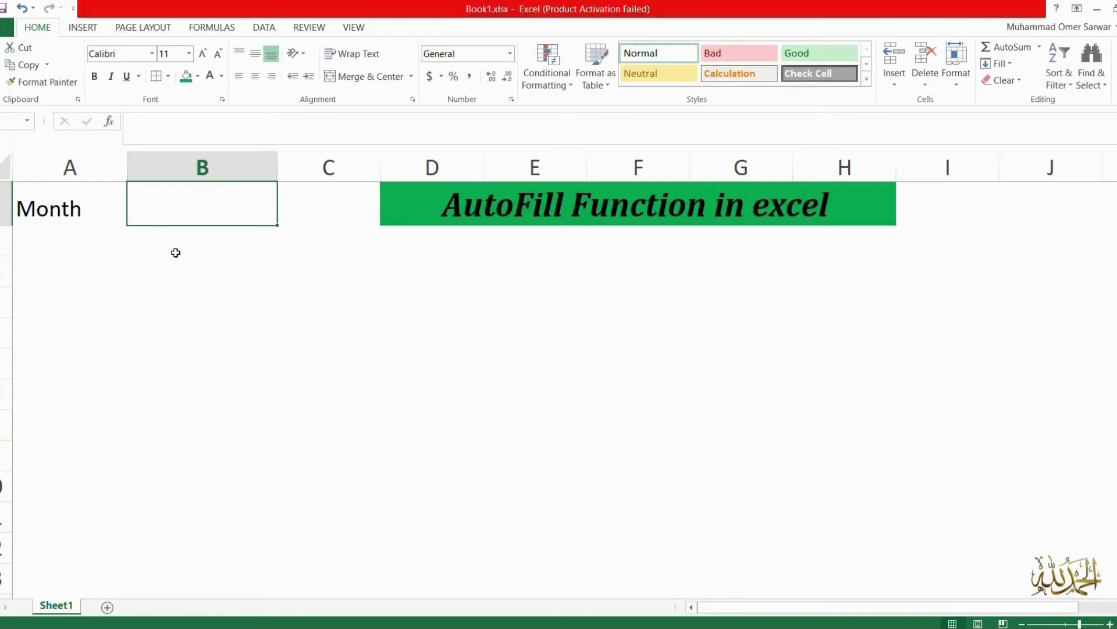
{"action": "type", "text": "Sales amount"}
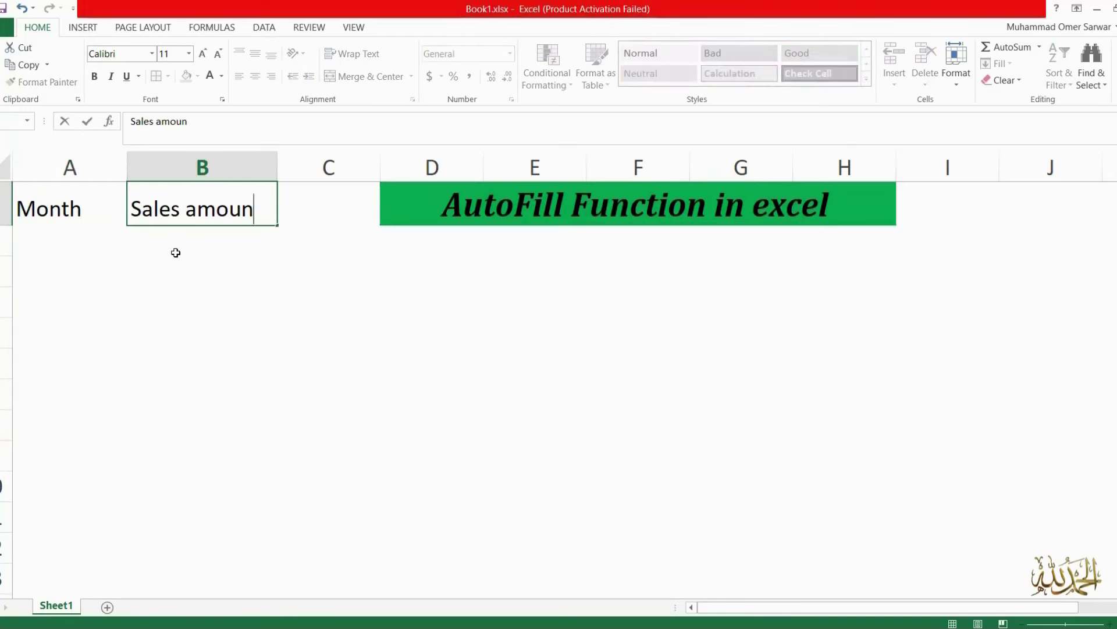
{"action": "key", "text": "Return"}
Step: Enter January in A2 and February in A3 under the Month header
{"action": "key", "text": "Up"}
{"action": "key", "text": "Left"}
{"action": "key", "text": "Down"}
{"action": "type", "text": "January"}
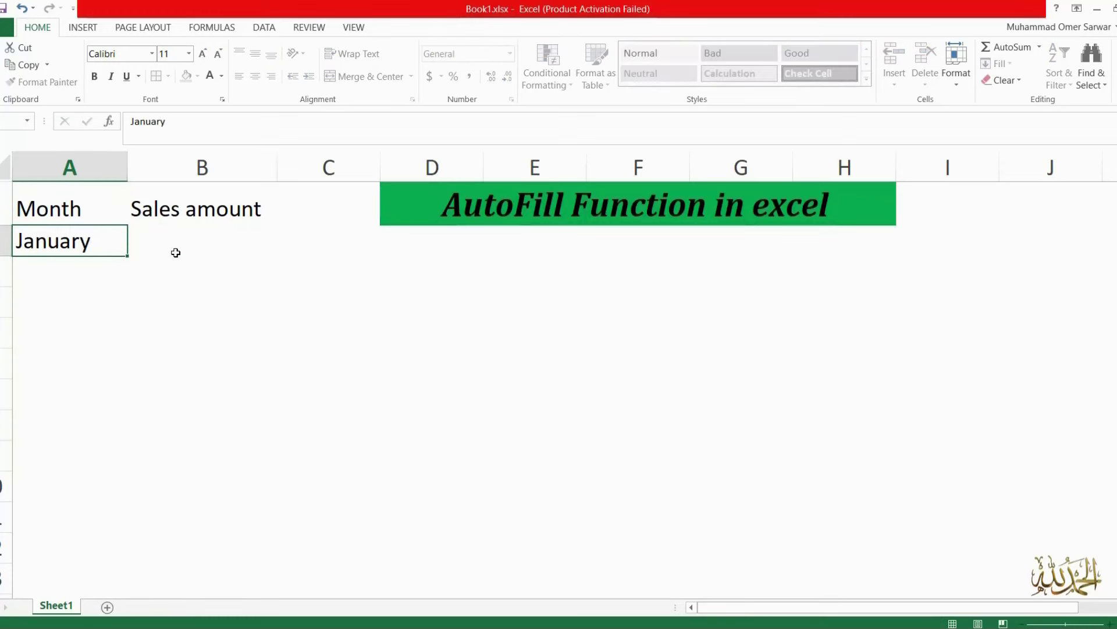
{"action": "key", "text": "Return"}
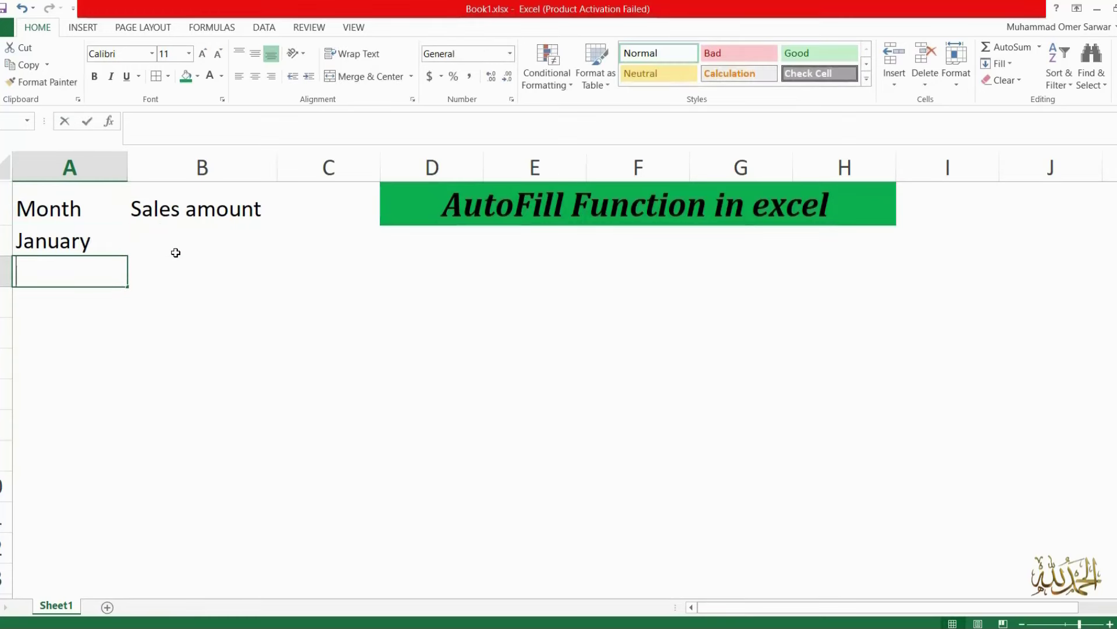
{"action": "type", "text": "February"}
{"action": "key", "text": "ctrl+Return"}
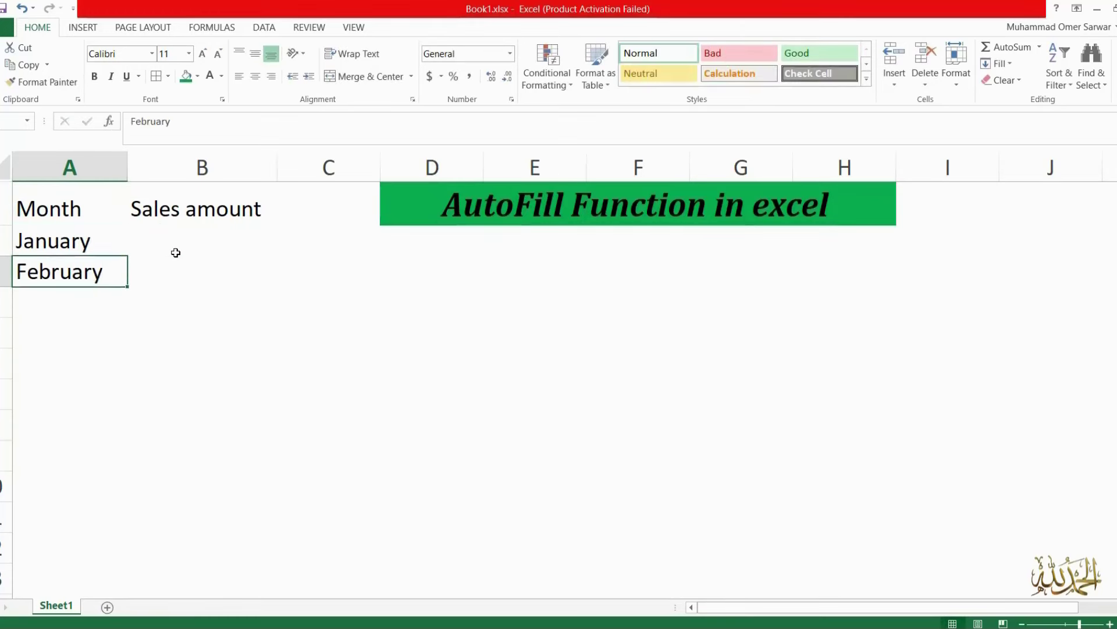
Step: Try AutoFilling A2:A3 down to row 13 with the Copy Cells option, and undo the fill
{"action": "key", "text": "shift+Up"}
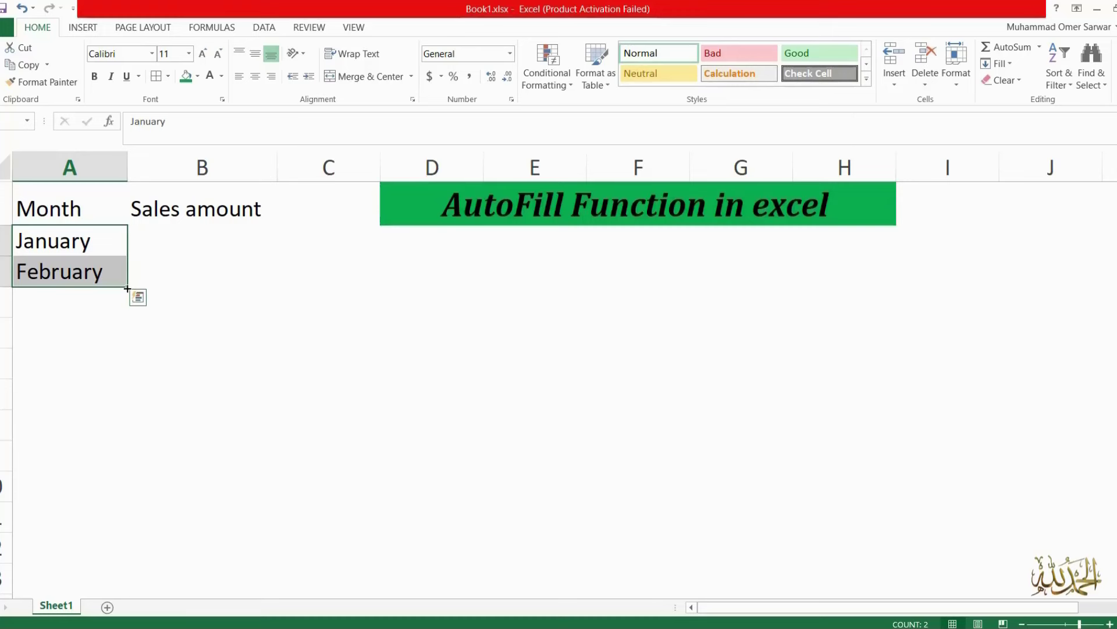
{"action": "left_click_drag", "start_coordinate": [127, 288], "coordinate": [128, 435]}
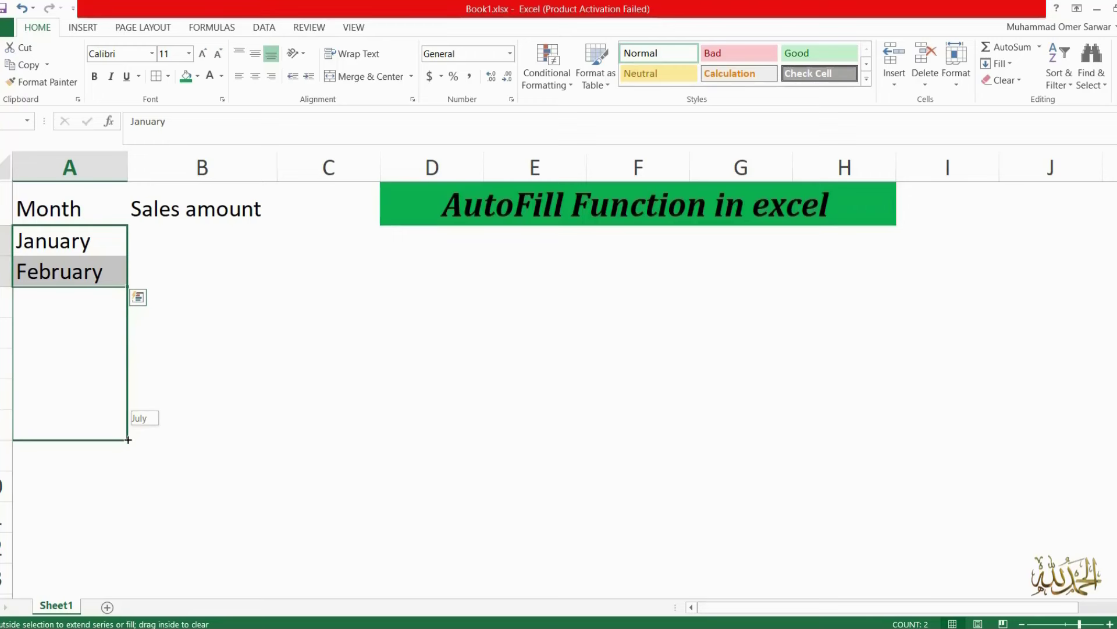
{"action": "left_click_drag", "start_coordinate": [128, 443], "coordinate": [119, 584]}
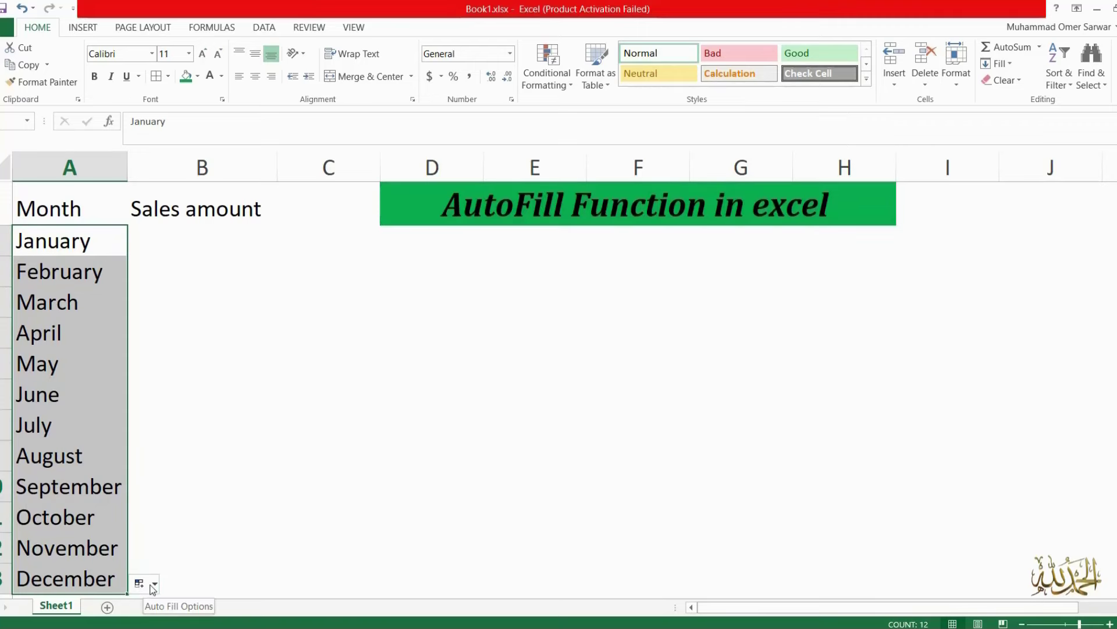
{"action": "left_click", "coordinate": [235, 561]}
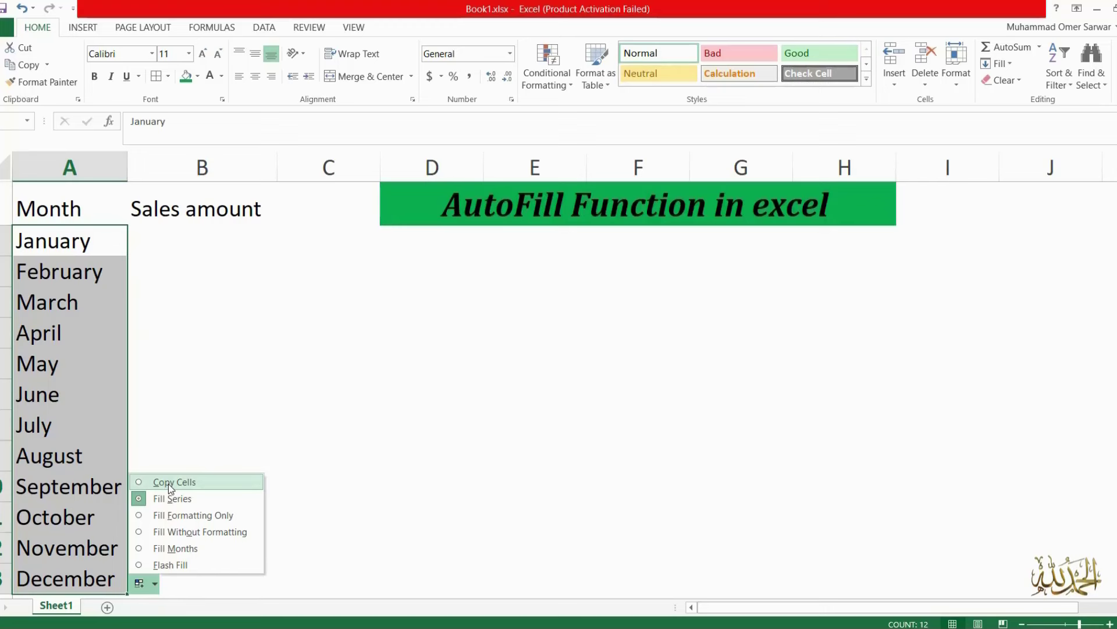
{"action": "left_click", "coordinate": [169, 483]}
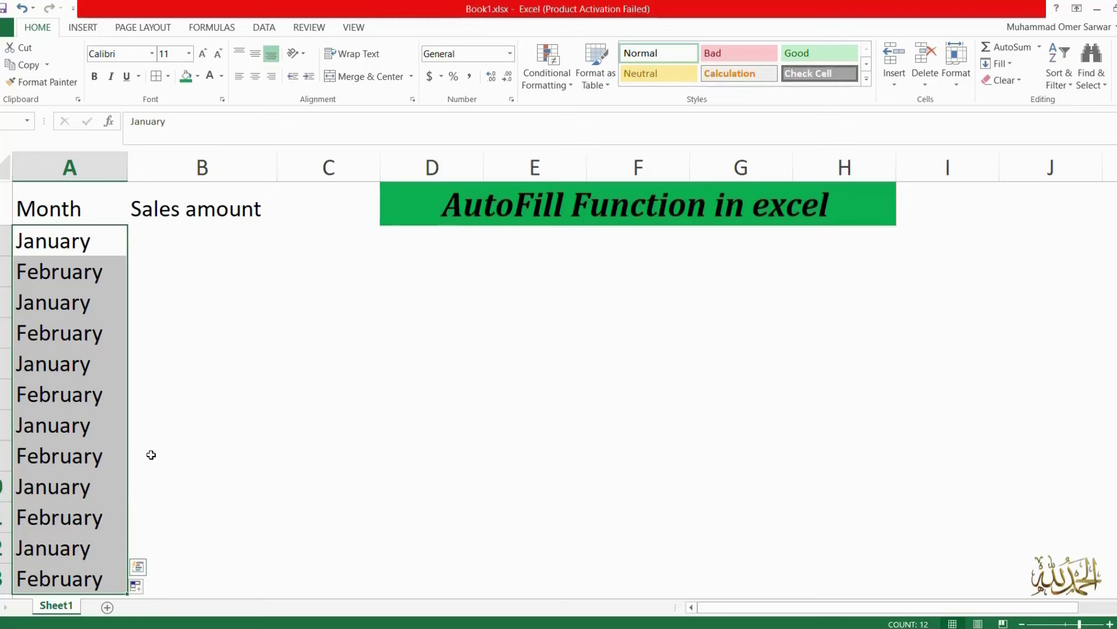
{"action": "key", "text": "ctrl+z"}
Step: Try AutoFilling the months down to December with the Fill Without Formatting option, and delete the filled months below February
{"action": "left_click_drag", "start_coordinate": [127, 289], "coordinate": [116, 585]}
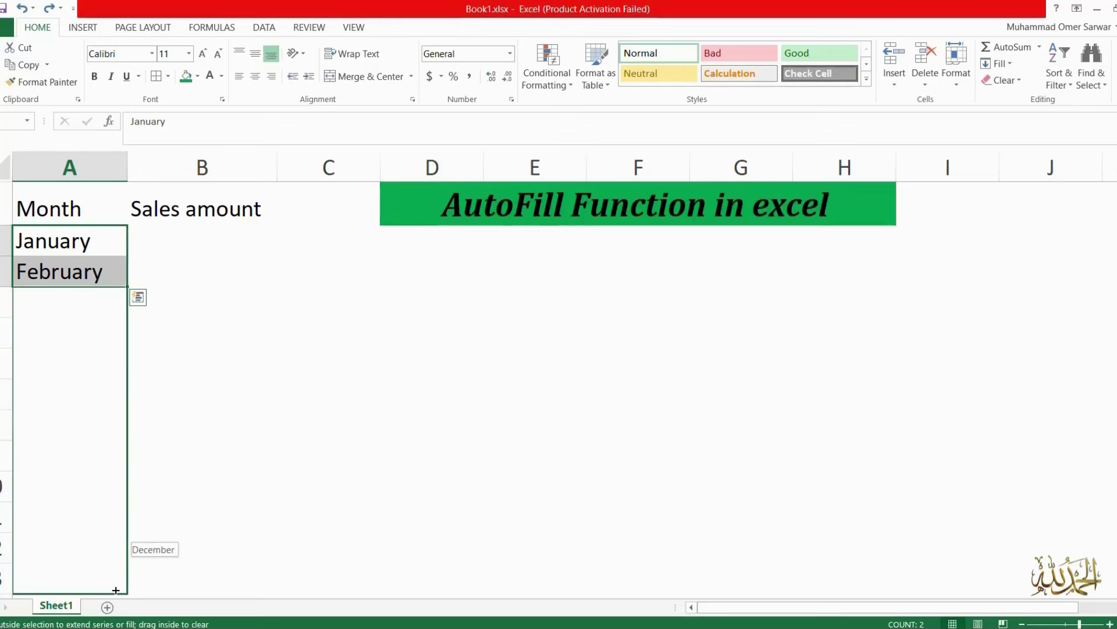
{"action": "left_click_drag", "start_coordinate": [116, 590], "coordinate": [116, 591]}
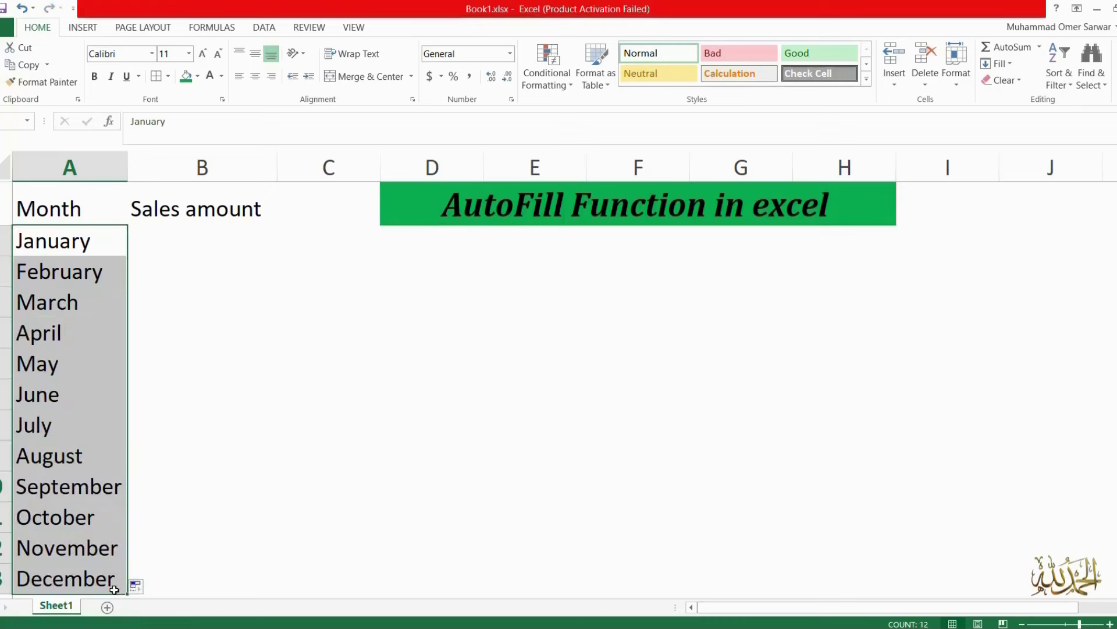
{"action": "left_click", "coordinate": [149, 587]}
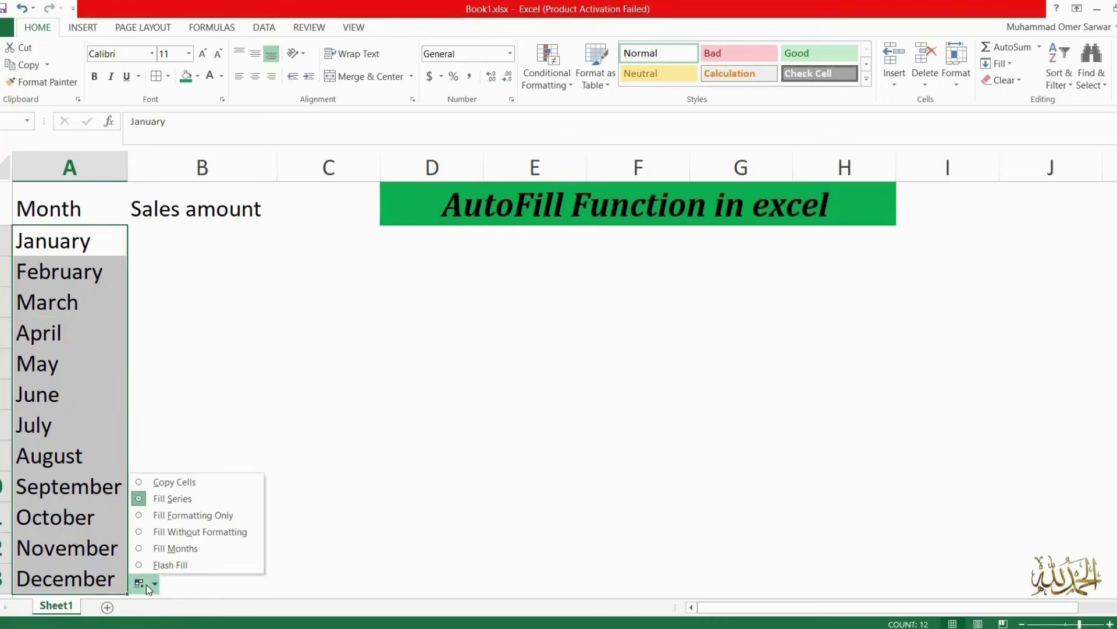
{"action": "left_click", "coordinate": [179, 533]}
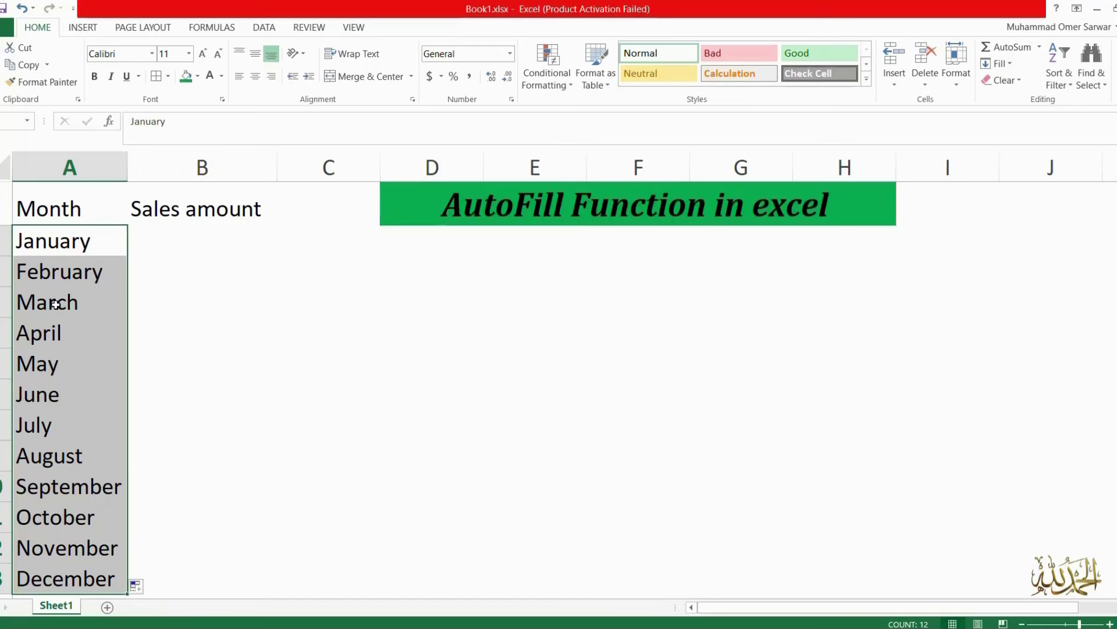
{"action": "left_click_drag", "start_coordinate": [56, 304], "coordinate": [64, 577]}
{"action": "key", "text": "Delete"}
Step: Apply All Borders to the January and February cells A2:A3
{"action": "left_click_drag", "start_coordinate": [35, 244], "coordinate": [46, 271]}
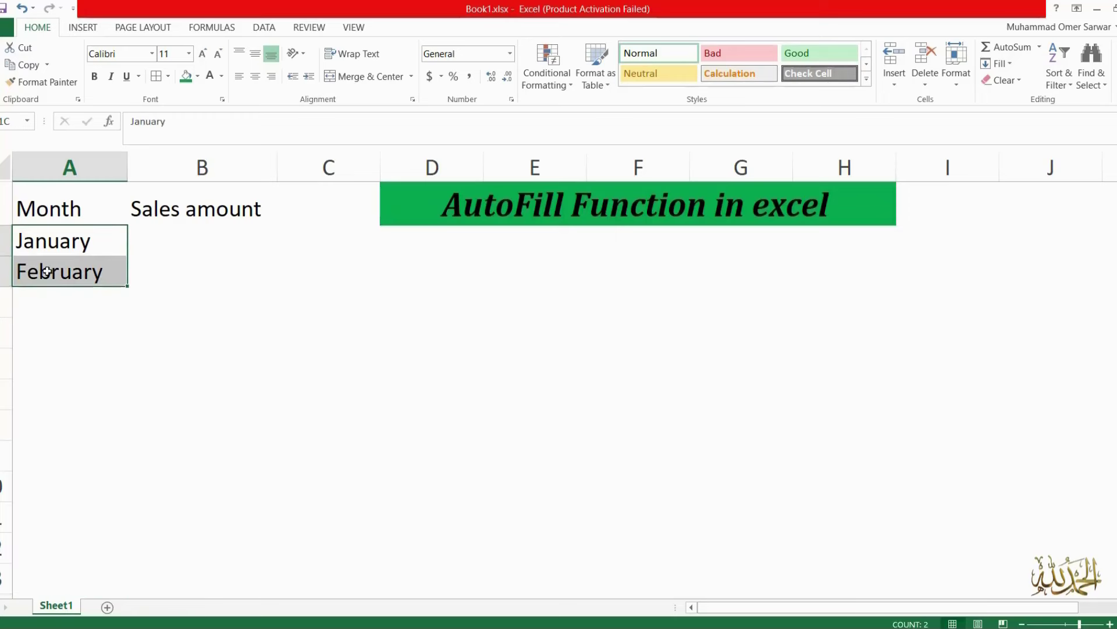
{"action": "left_click", "coordinate": [168, 76]}
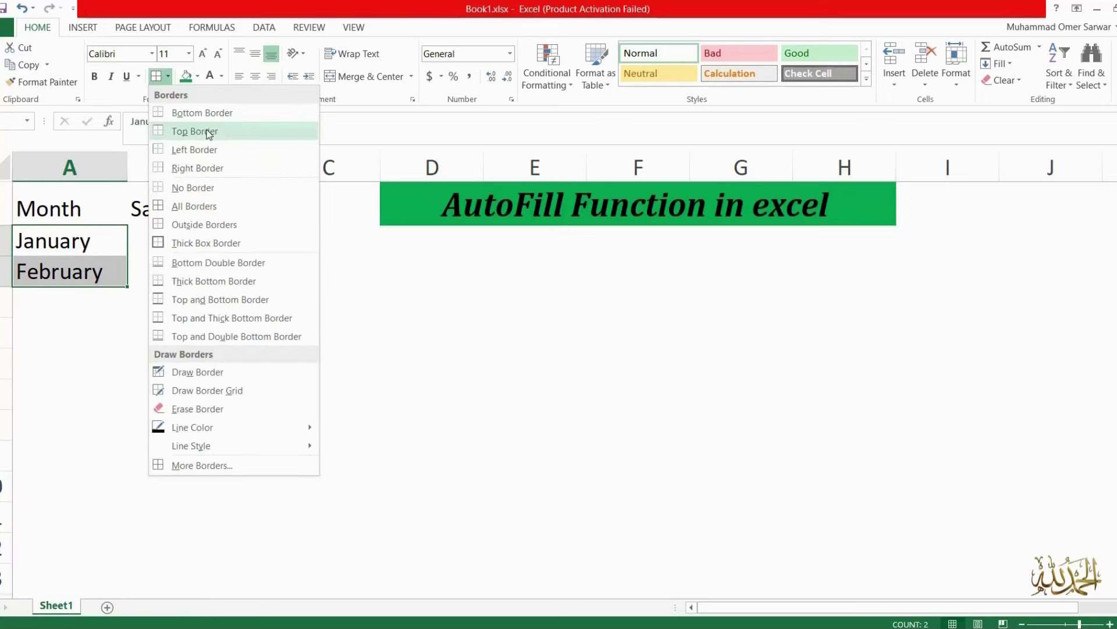
{"action": "left_click", "coordinate": [213, 224]}
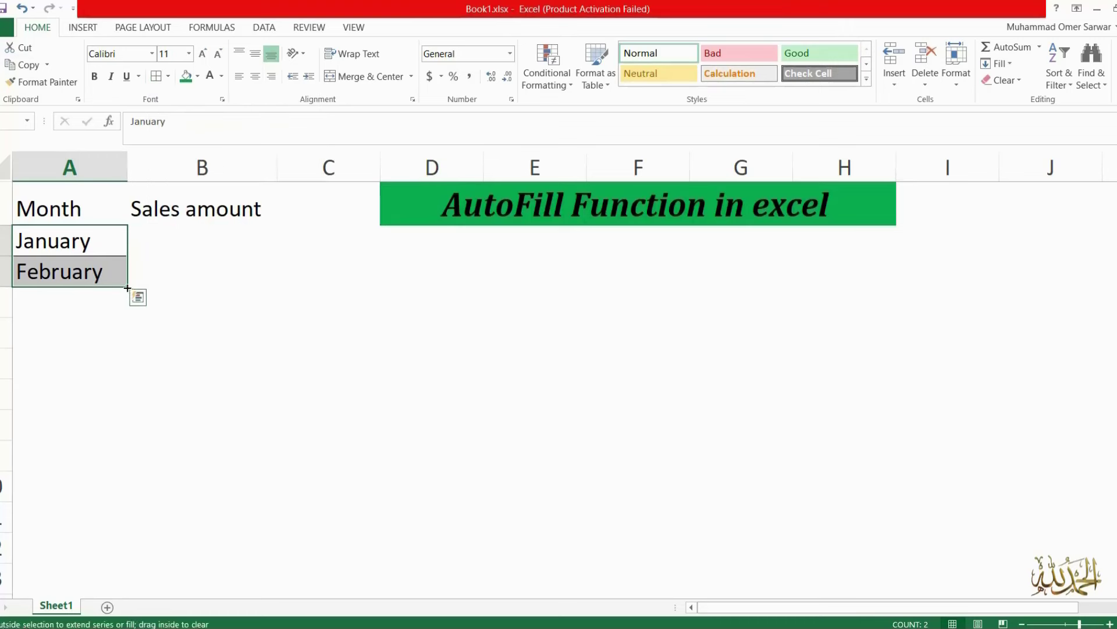
Step: Try filling the bordered months down to December with the Fill Without Formatting option, and undo the fill
{"action": "left_click_drag", "start_coordinate": [128, 288], "coordinate": [117, 589]}
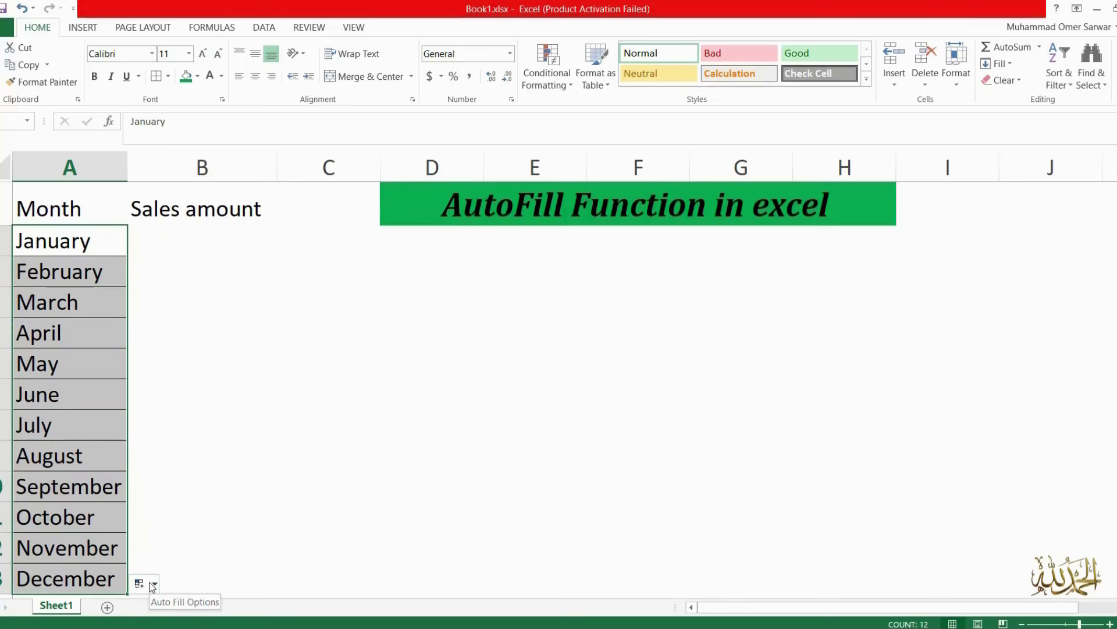
{"action": "left_click", "coordinate": [152, 586]}
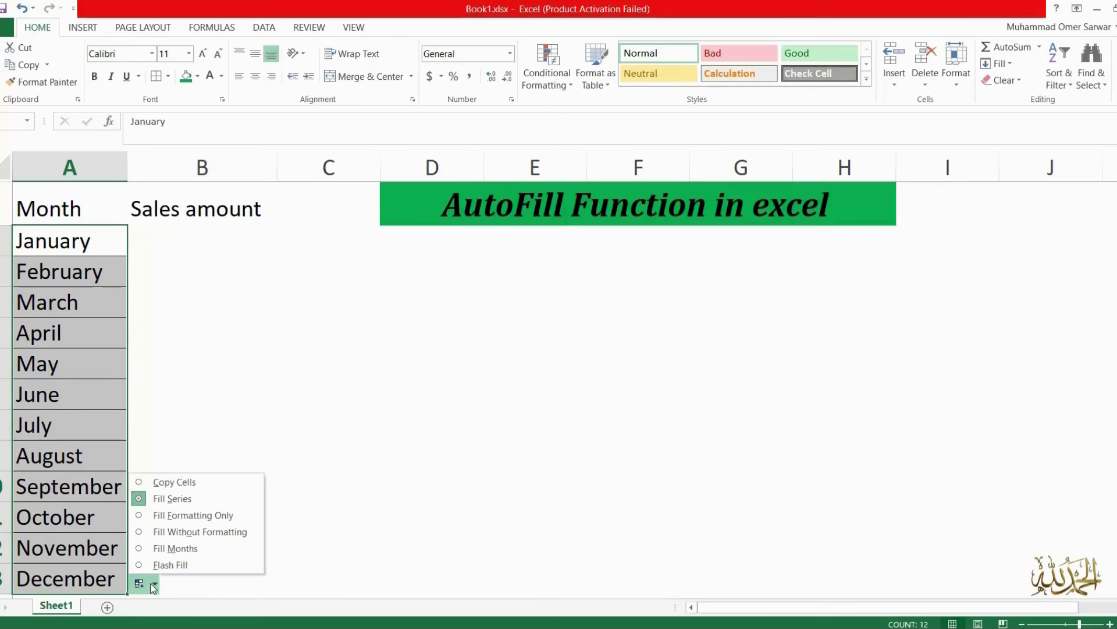
{"action": "left_click", "coordinate": [171, 533]}
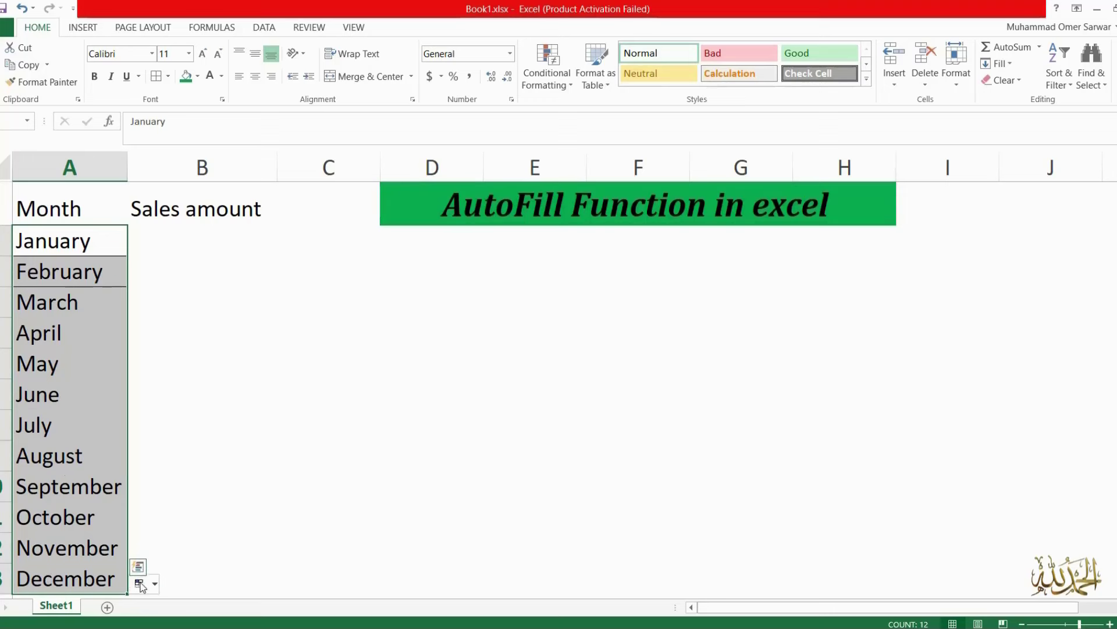
{"action": "key", "text": "ctrl+z"}
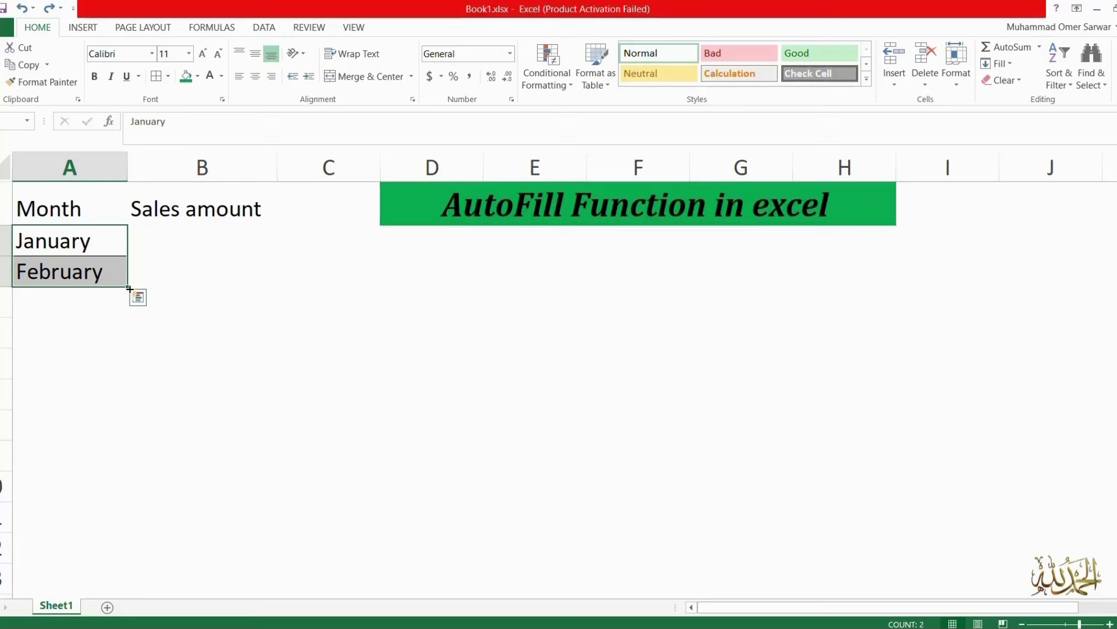
Step: AutoFill the bordered January and February cells down to December in A13, keeping the Fill Series option
{"action": "left_click_drag", "start_coordinate": [128, 288], "coordinate": [104, 583]}
{"action": "left_click", "coordinate": [146, 582]}
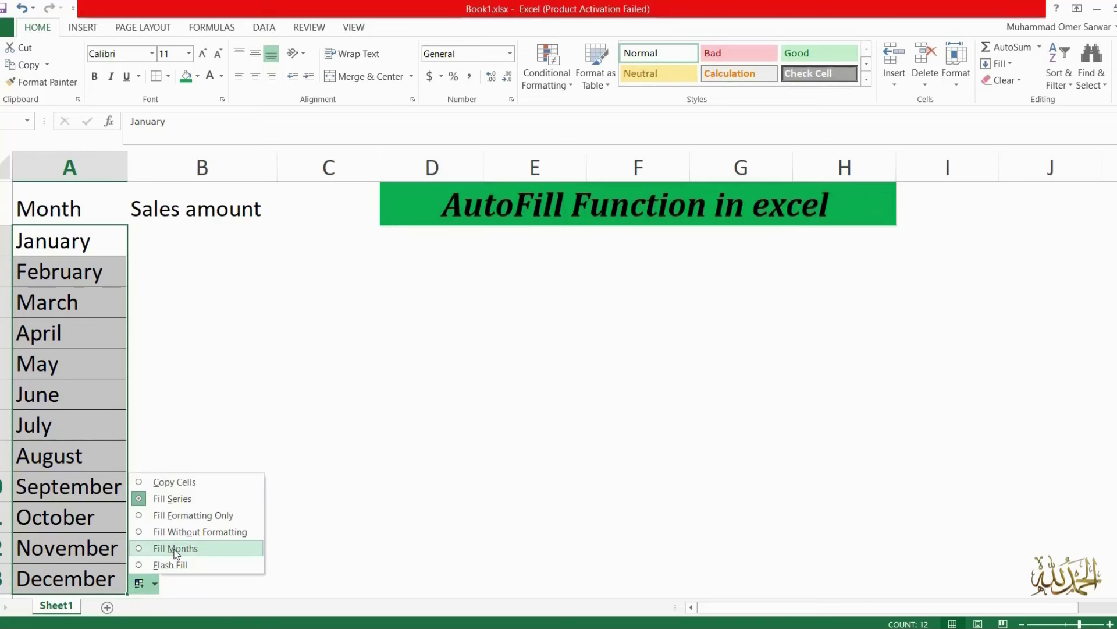
{"action": "left_click", "coordinate": [150, 424]}
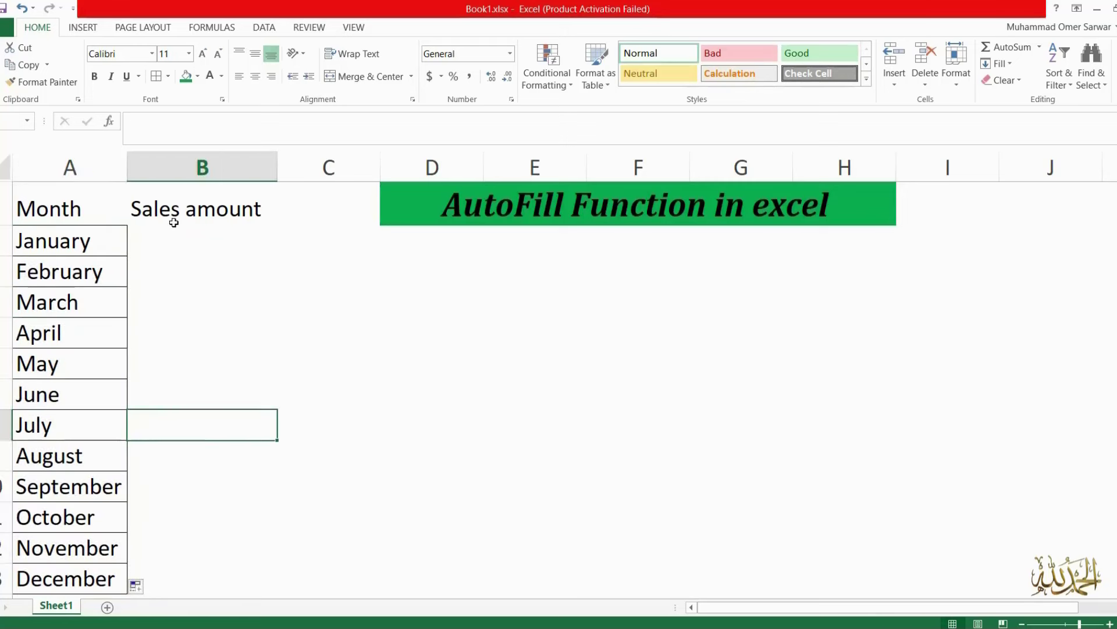
Step: Enter 1000 as January's sales amount in B2
{"action": "left_click", "coordinate": [173, 222]}
{"action": "left_click", "coordinate": [197, 238]}
{"action": "type", "text": "1000"}
{"action": "key", "text": "Return"}
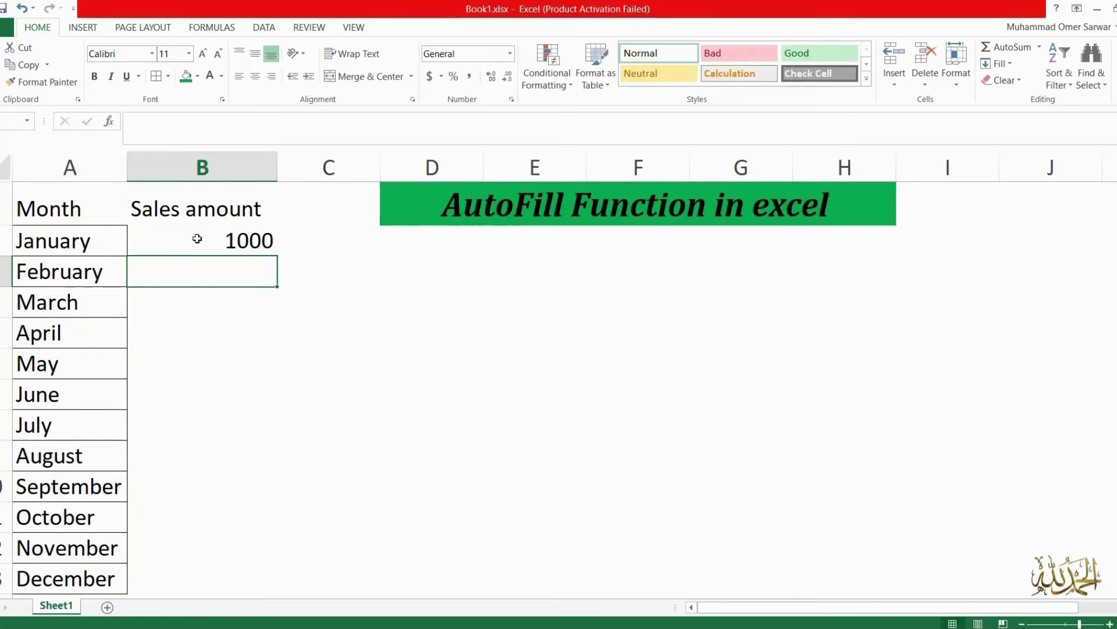
Step: Enter 2000 as February's sales amount in B3 and AutoFill the amounts from B2:B3 down to B13 as a series
{"action": "type", "text": "2000"}
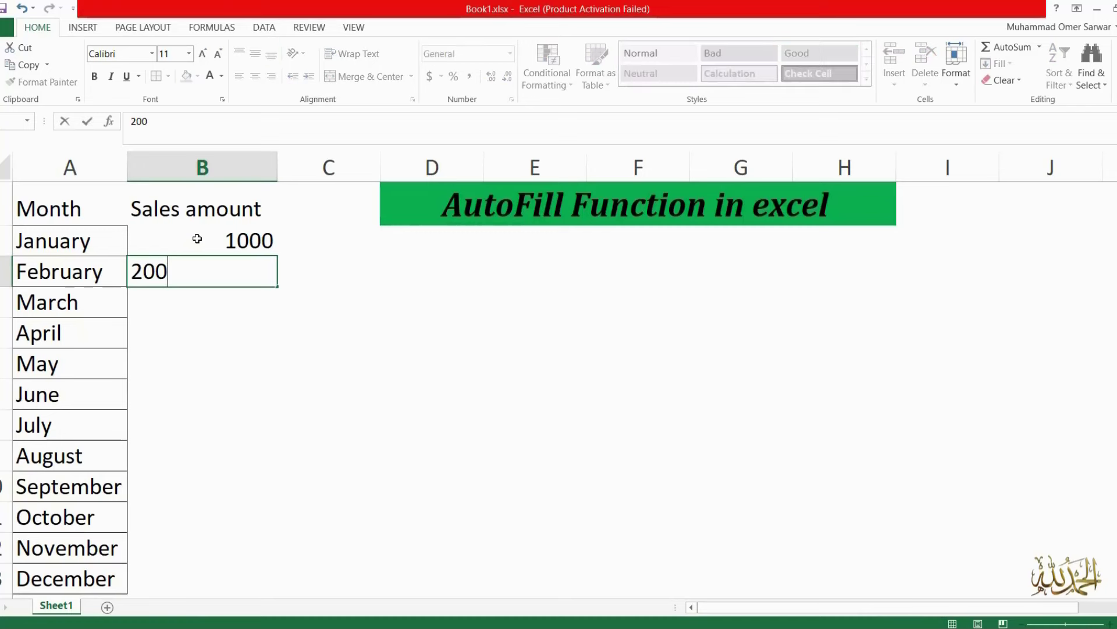
{"action": "key", "text": "Return"}
{"action": "left_click", "coordinate": [198, 239]}
{"action": "key", "text": "shift+Down"}
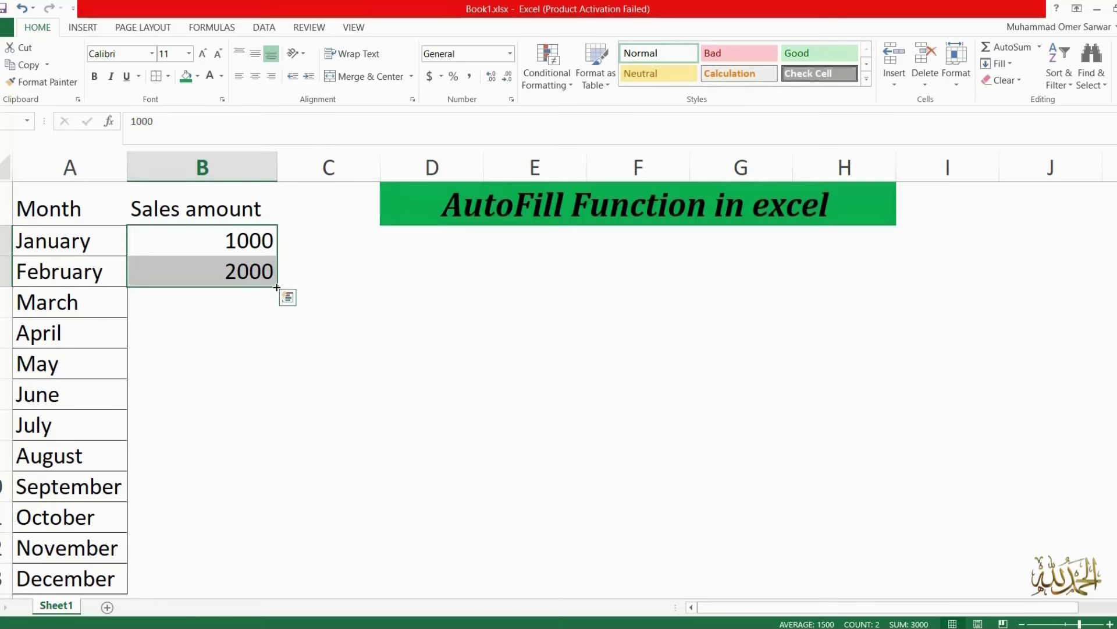
{"action": "left_click_drag", "start_coordinate": [277, 287], "coordinate": [270, 582]}
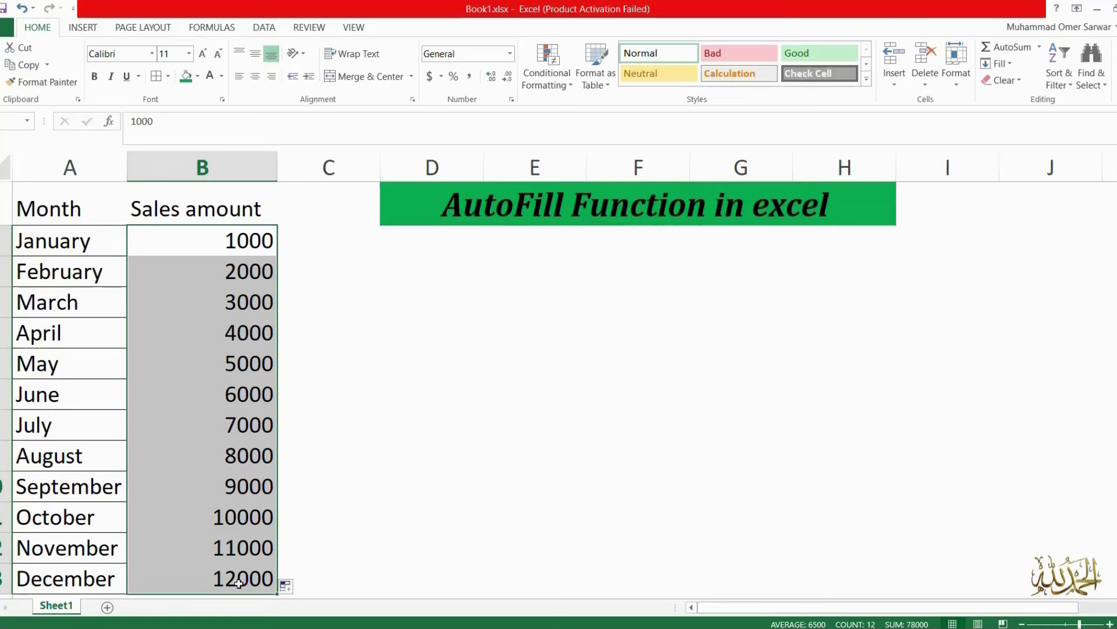
{"action": "left_click", "coordinate": [300, 587]}
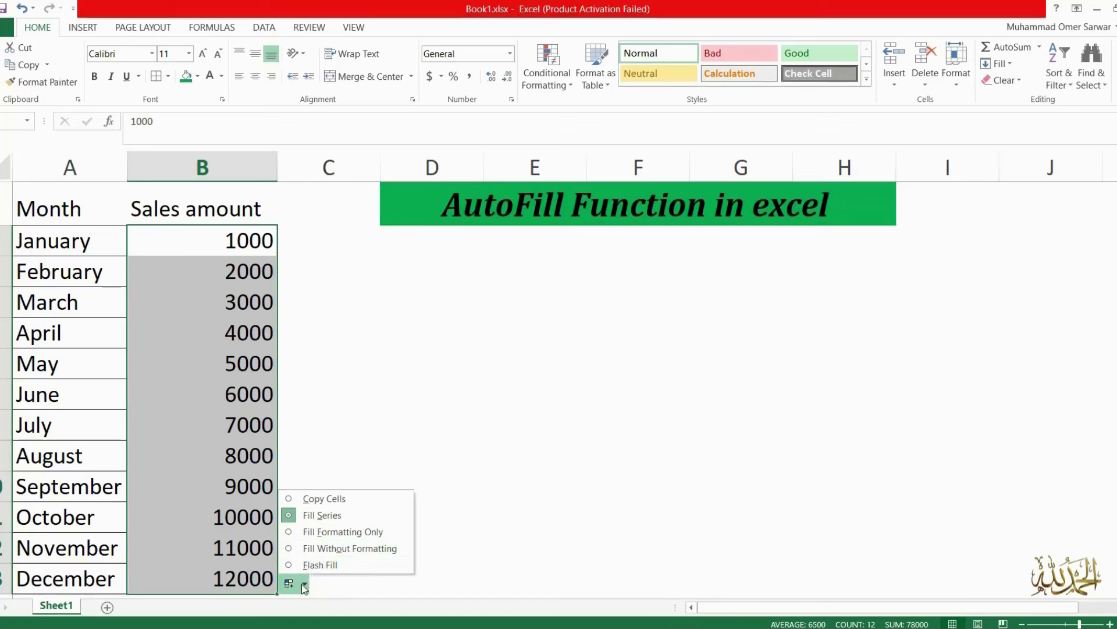
{"action": "left_click", "coordinate": [334, 466]}
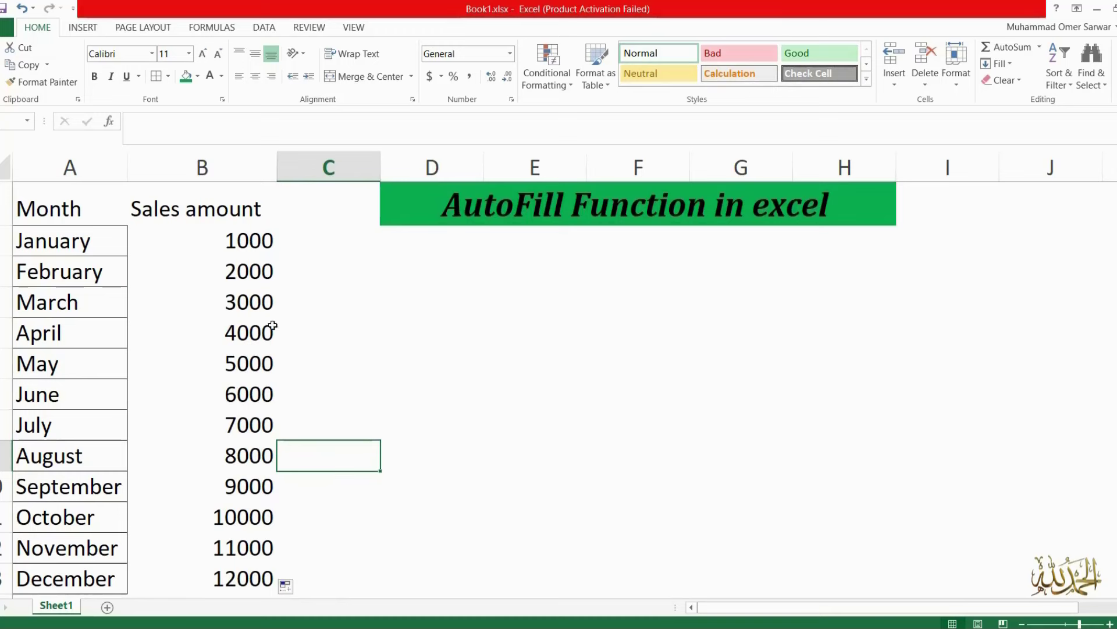
Step: Clear the sales amounts in B4:B13 and refill them from B2:B3 down to the December row
{"action": "left_click_drag", "start_coordinate": [230, 303], "coordinate": [234, 575]}
{"action": "key", "text": "Delete"}
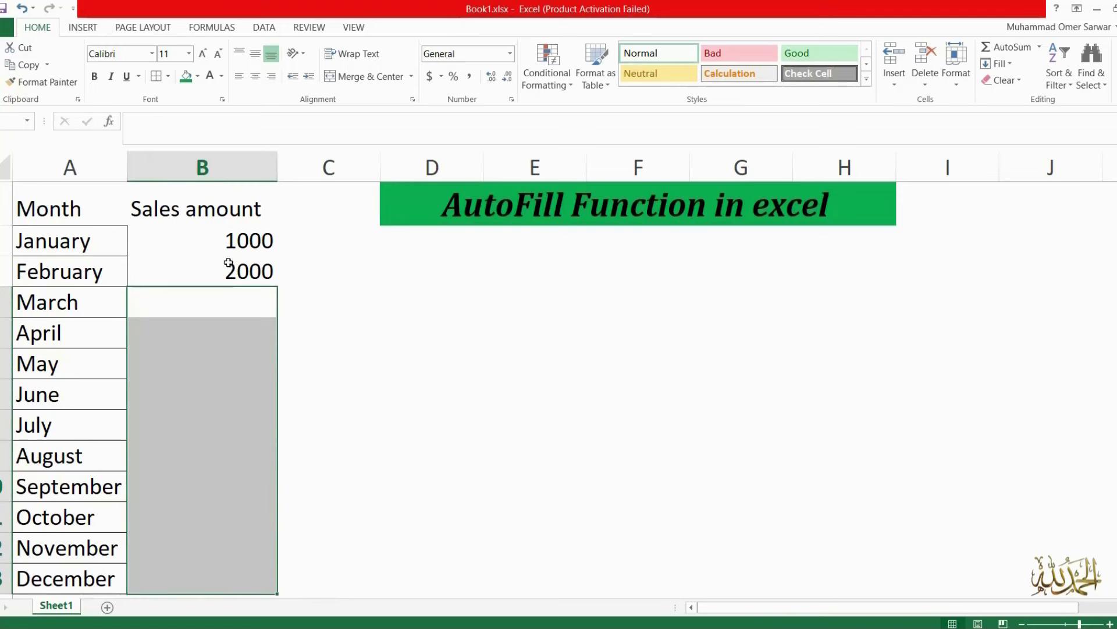
{"action": "left_click_drag", "start_coordinate": [228, 240], "coordinate": [235, 271]}
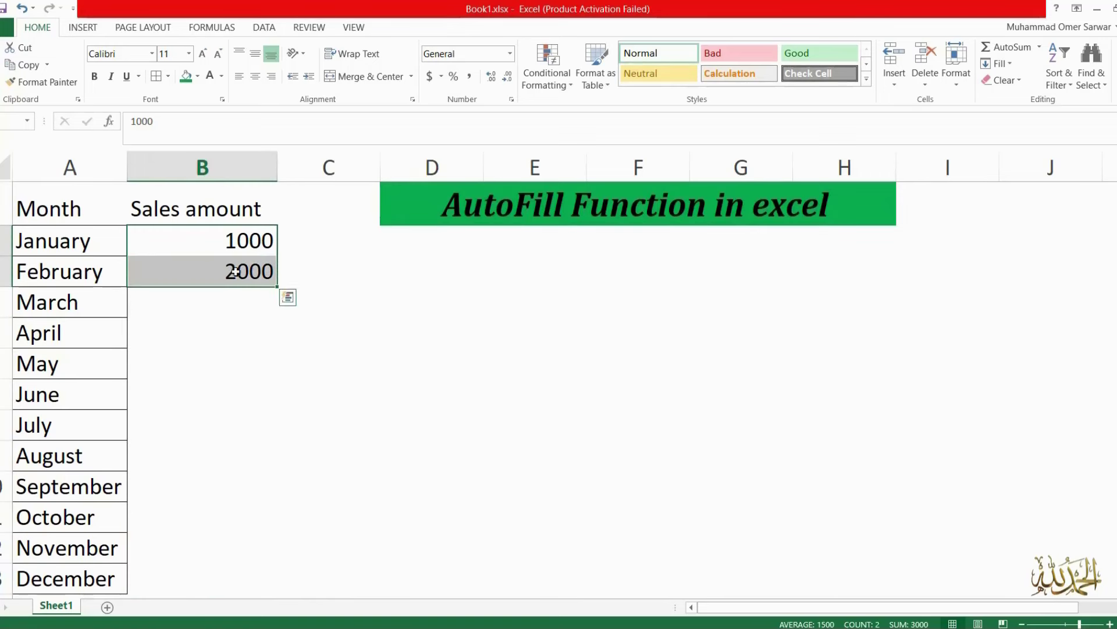
{"action": "double_click", "coordinate": [277, 287]}
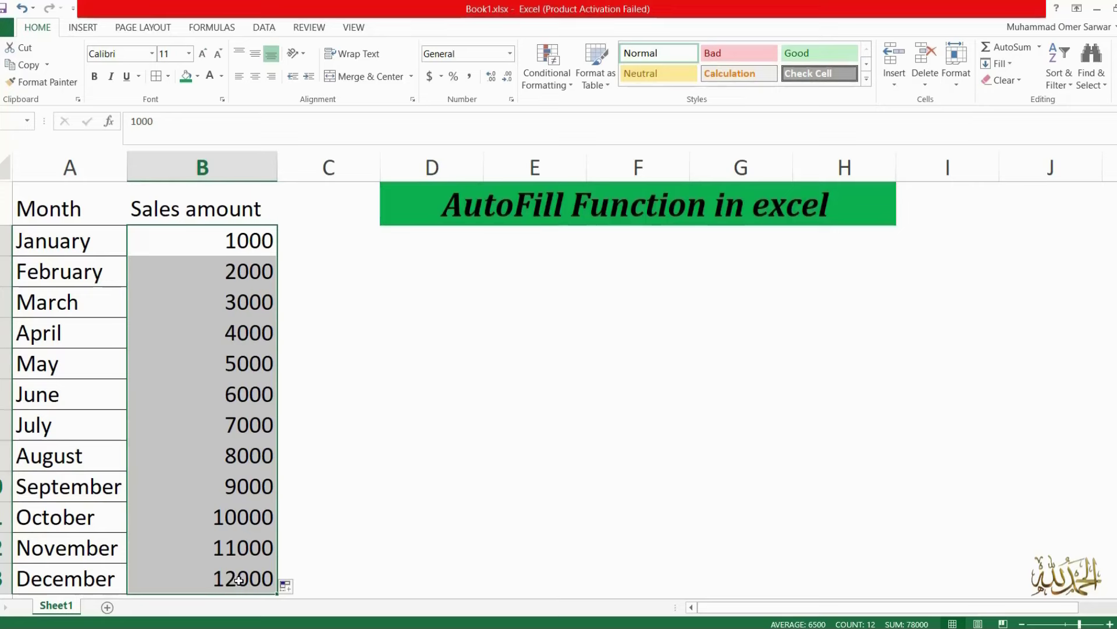
{"action": "left_click_drag", "start_coordinate": [49, 239], "coordinate": [67, 578]}
{"action": "left_click_drag", "start_coordinate": [217, 234], "coordinate": [248, 577]}
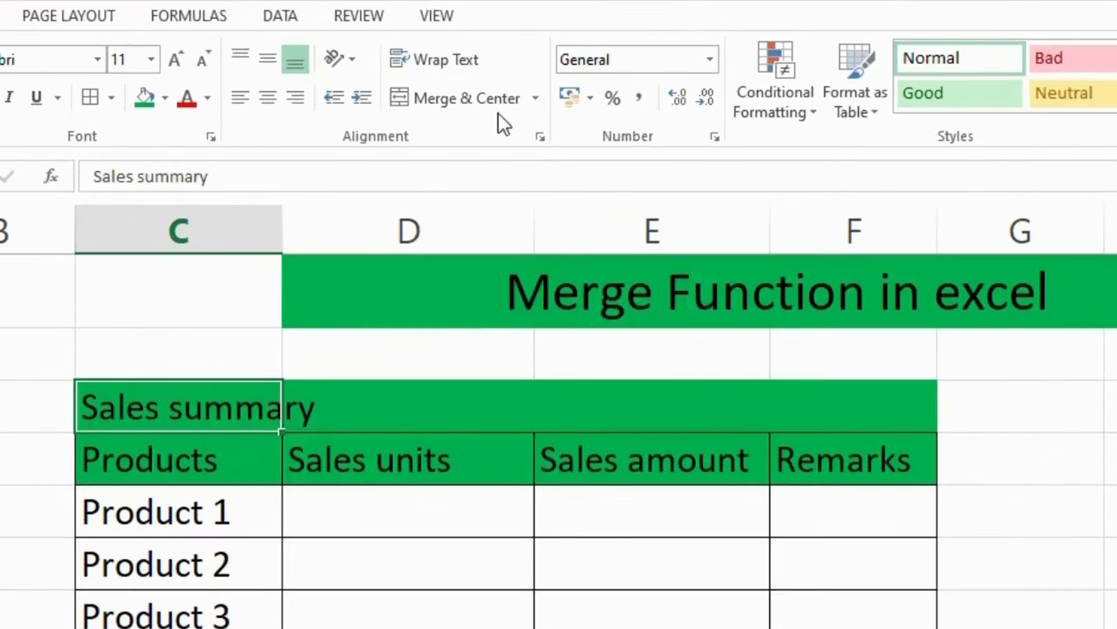
Step: Merge and center the Sales summary title across C3:F3
{"action": "left_click", "coordinate": [535, 101]}
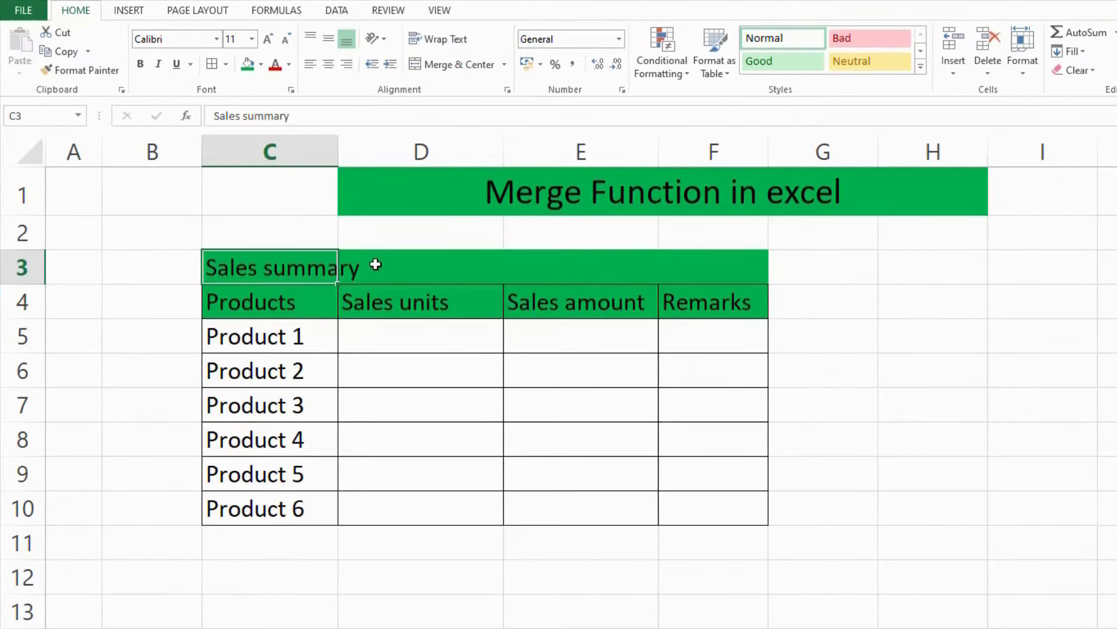
{"action": "left_click_drag", "start_coordinate": [348, 354], "coordinate": [786, 354]}
{"action": "left_click_drag", "start_coordinate": [701, 267], "coordinate": [701, 267]}
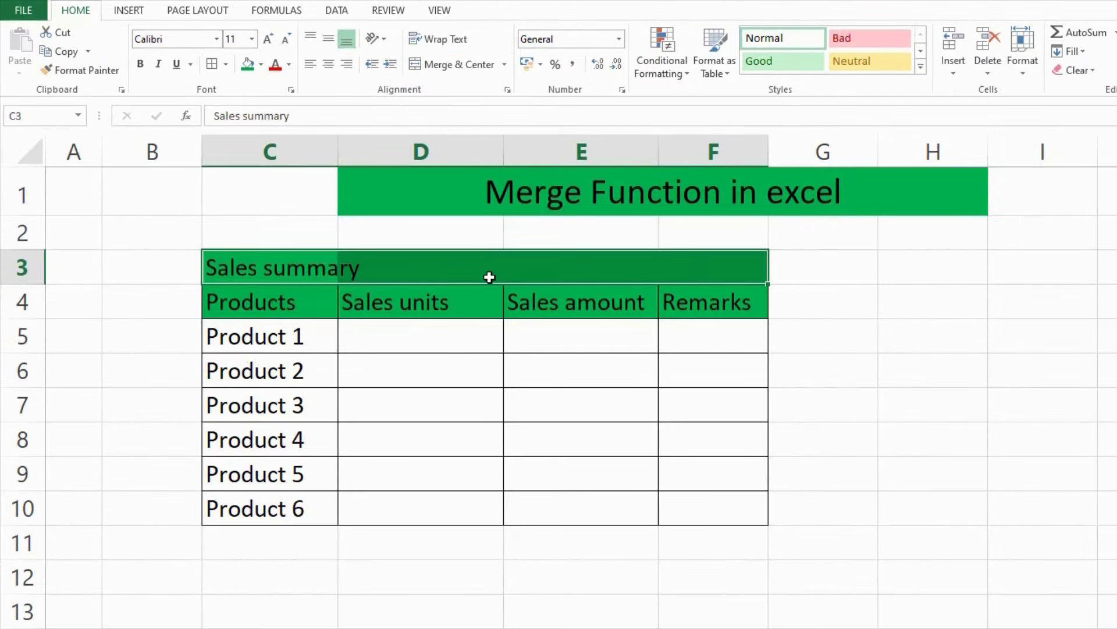
{"action": "left_click", "coordinate": [504, 64]}
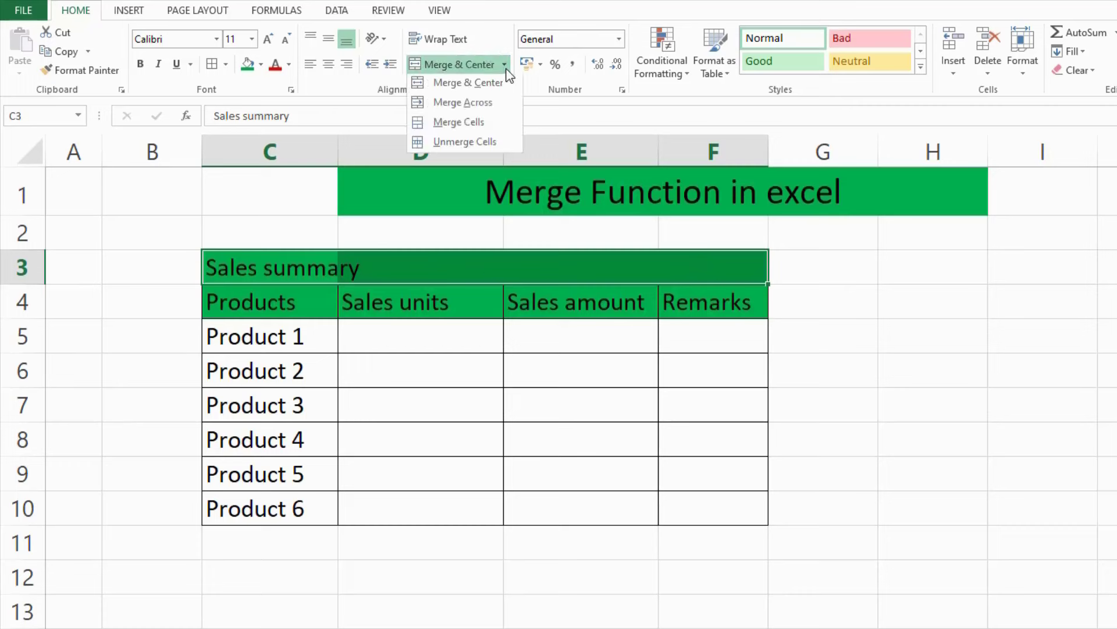
{"action": "left_click", "coordinate": [487, 85]}
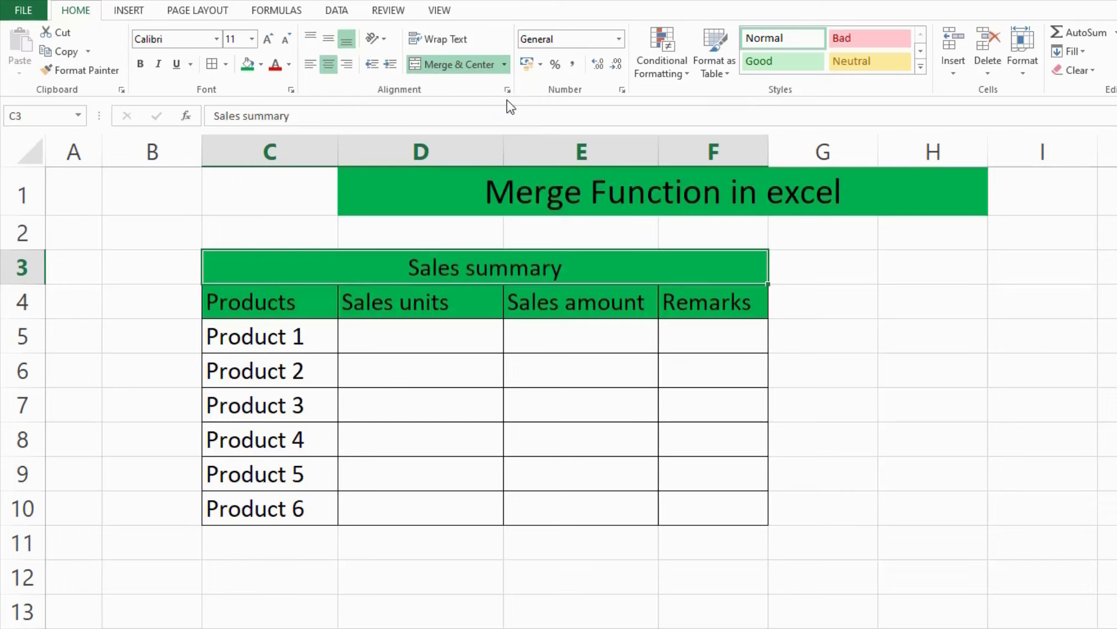
Step: Unmerge the Sales summary title cells in row 3
{"action": "left_click", "coordinate": [505, 65]}
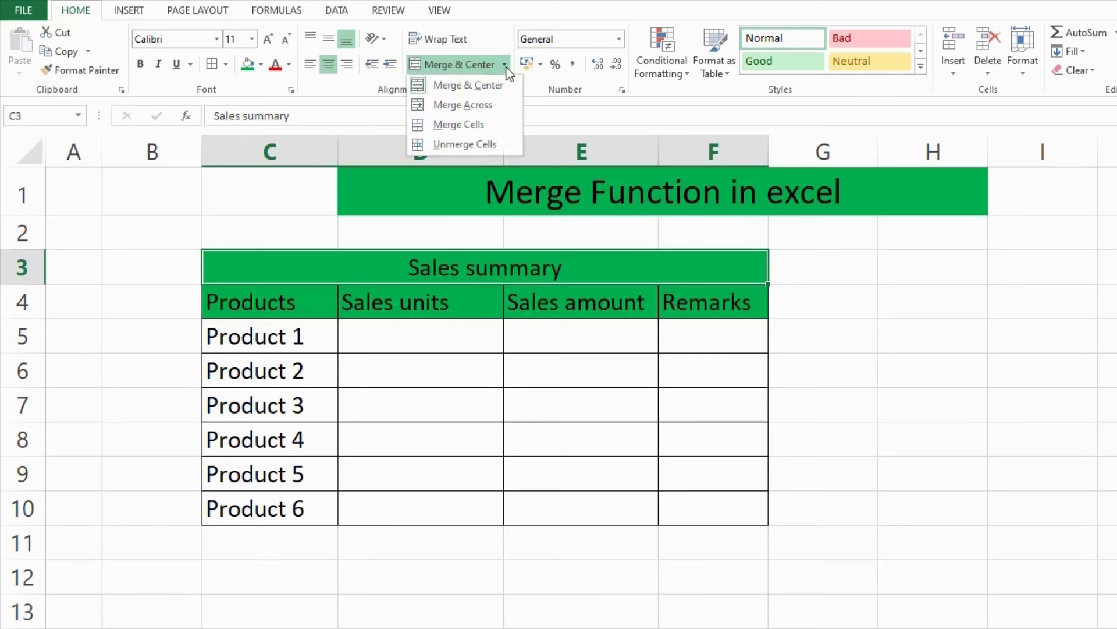
{"action": "left_click", "coordinate": [477, 144]}
{"action": "left_click", "coordinate": [284, 265]}
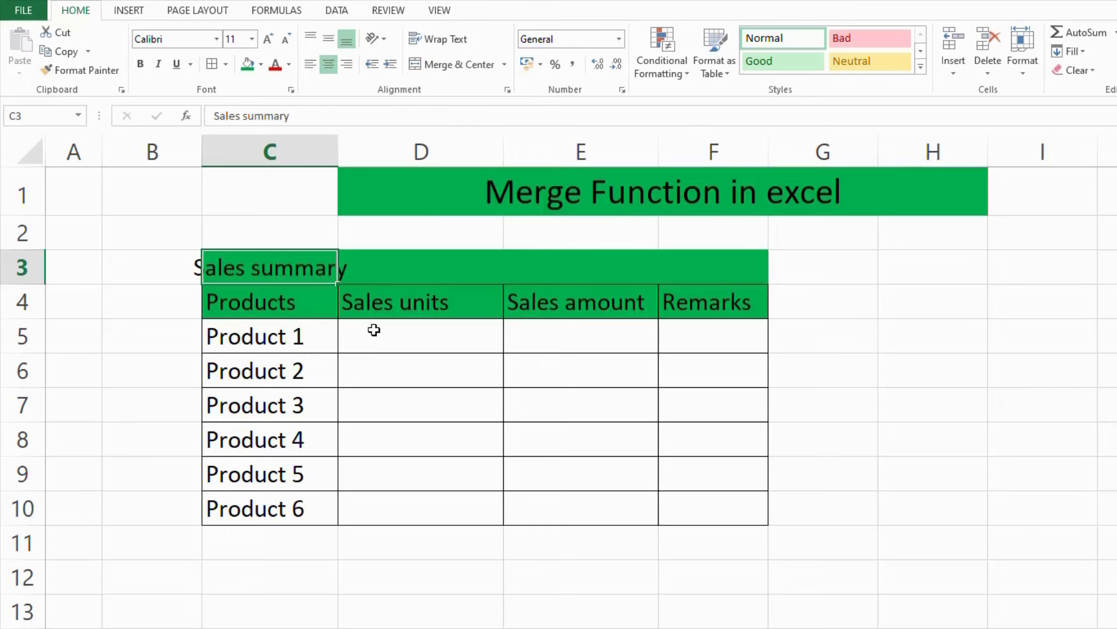
Step: Try to merge and center the blank cells D5:F10 into a single cell, and undo the merge
{"action": "left_click_drag", "start_coordinate": [374, 330], "coordinate": [696, 503]}
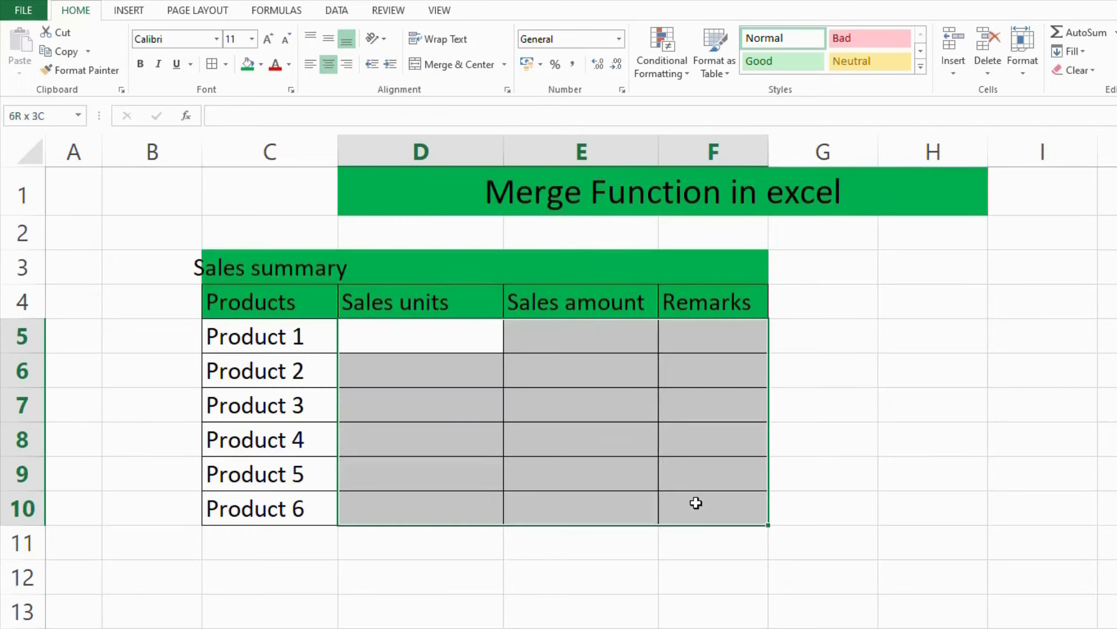
{"action": "left_click", "coordinate": [501, 65]}
{"action": "left_click", "coordinate": [487, 86]}
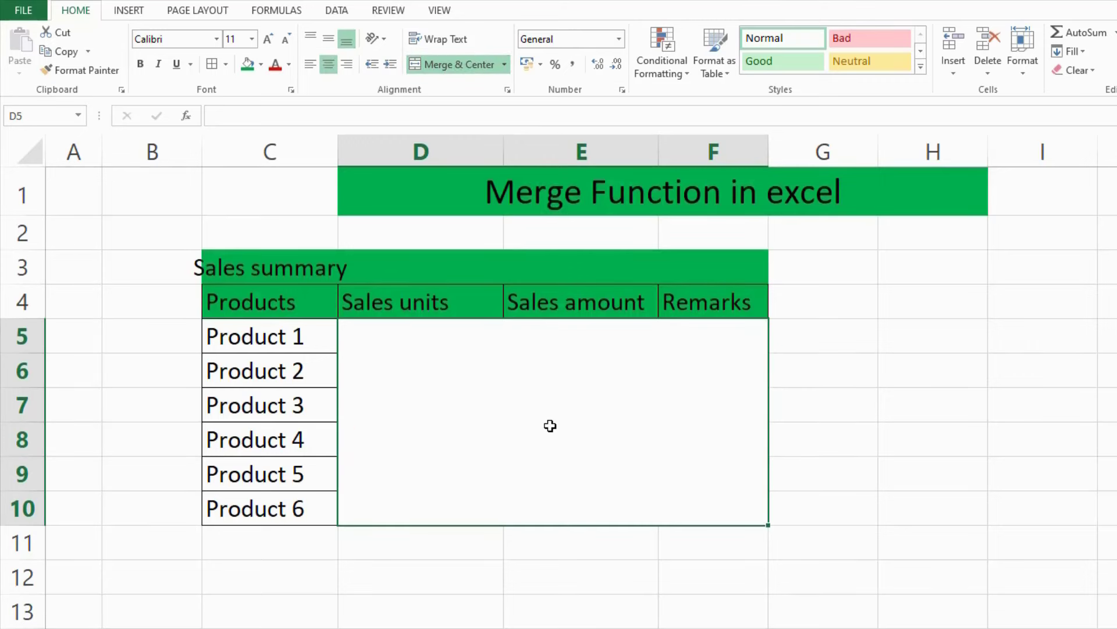
{"action": "key", "text": "ctrl+z"}
{"action": "left_click", "coordinate": [512, 423]}
Step: Merge the blank cells D5:F10 row by row with Merge Across
{"action": "left_click_drag", "start_coordinate": [419, 336], "coordinate": [693, 516]}
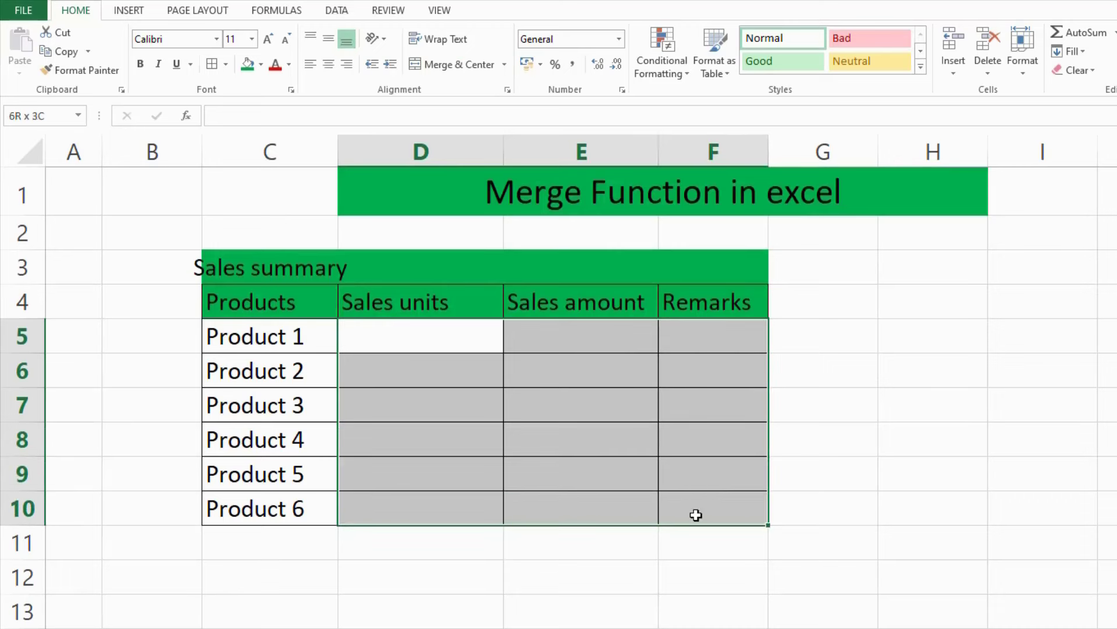
{"action": "left_click", "coordinate": [504, 64]}
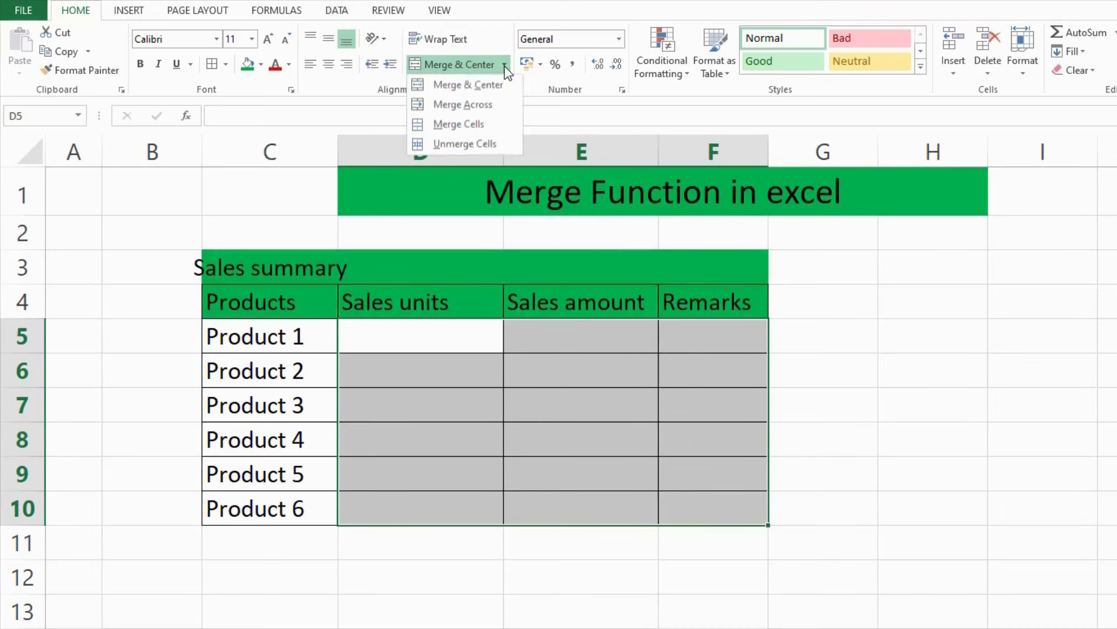
{"action": "left_click", "coordinate": [490, 105]}
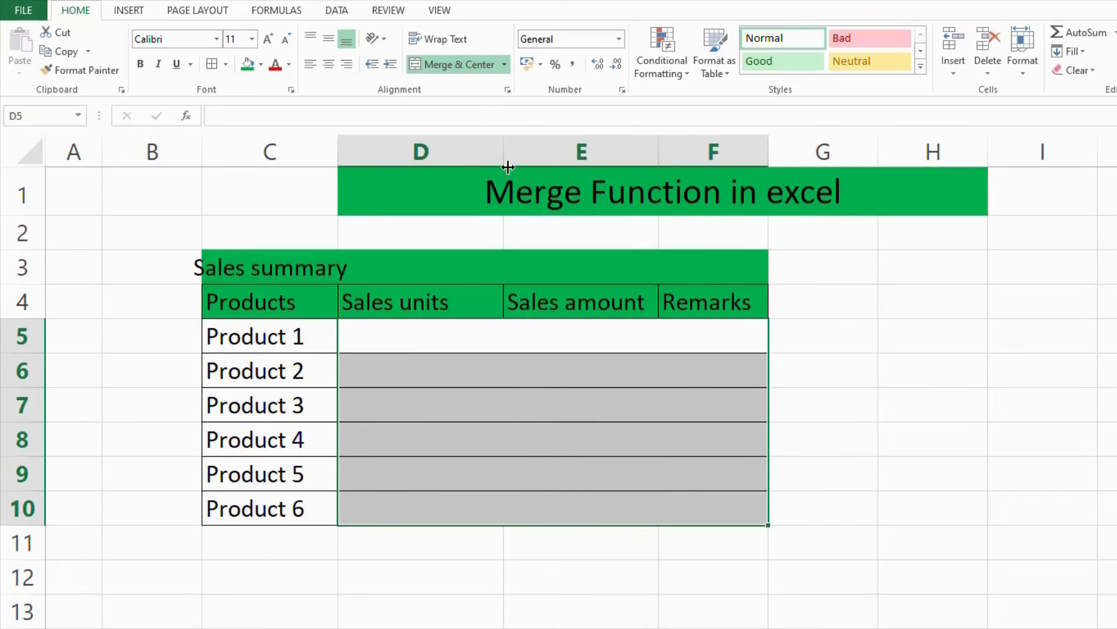
{"action": "left_click", "coordinate": [386, 337]}
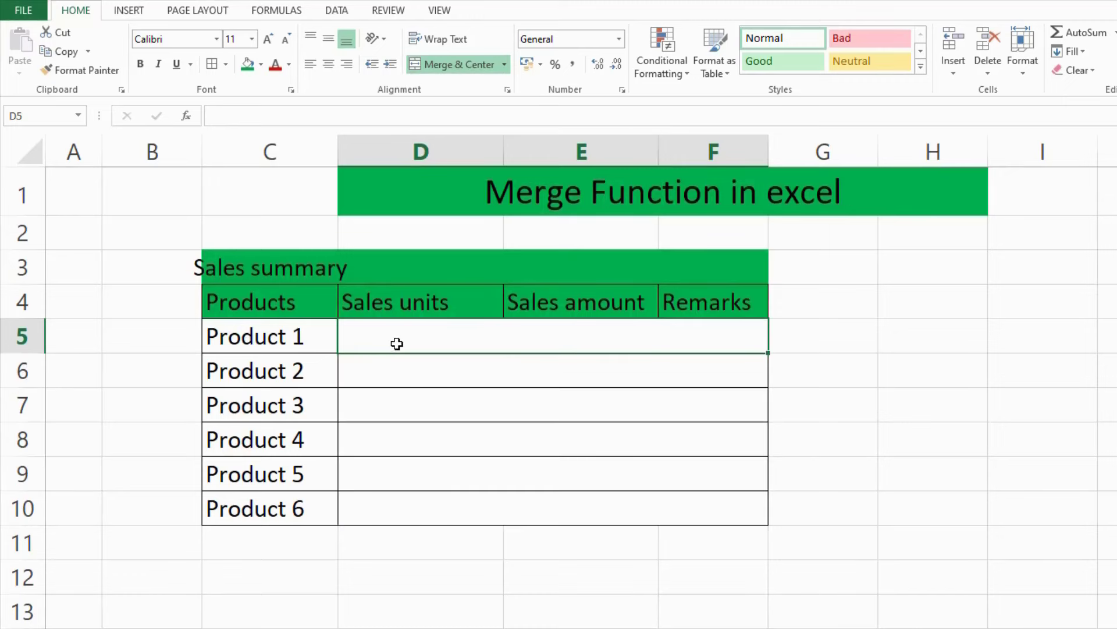
{"action": "left_click", "coordinate": [390, 376]}
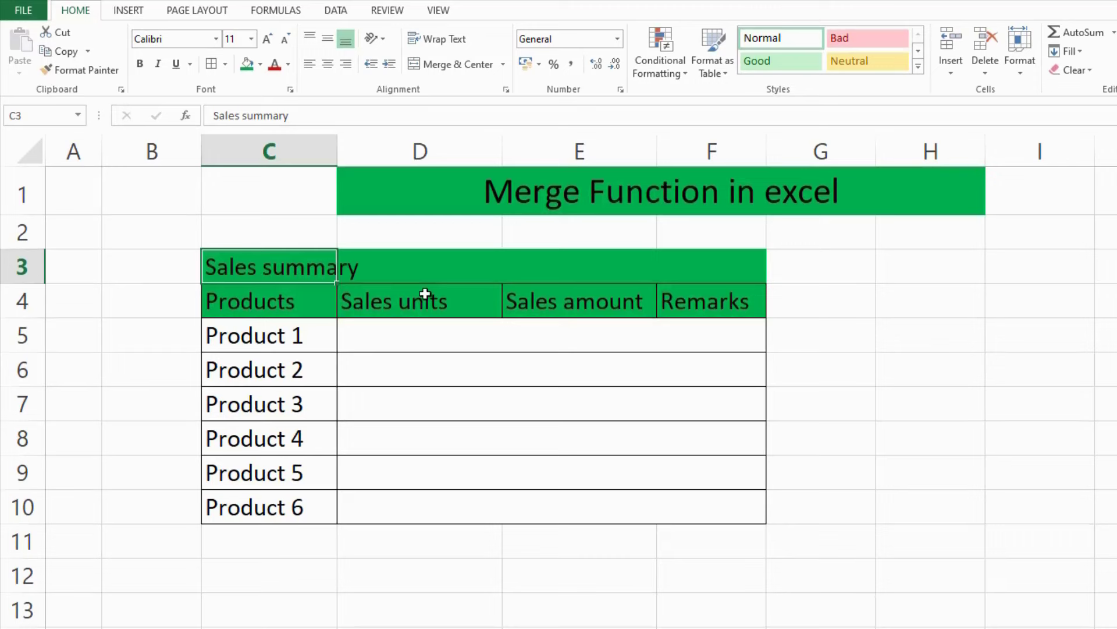
Step: Try Merge Cells on the Sales summary title across C3:F3 without centering it, and unmerge the cells
{"action": "left_click", "coordinate": [420, 292]}
{"action": "left_click_drag", "start_coordinate": [252, 265], "coordinate": [698, 269]}
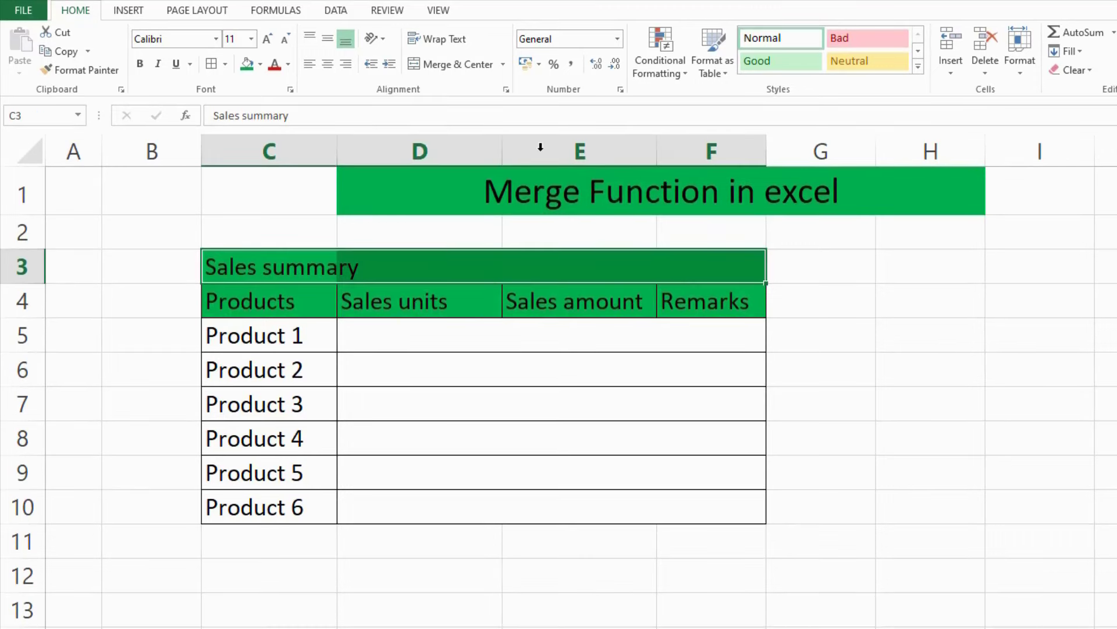
{"action": "left_click", "coordinate": [502, 65]}
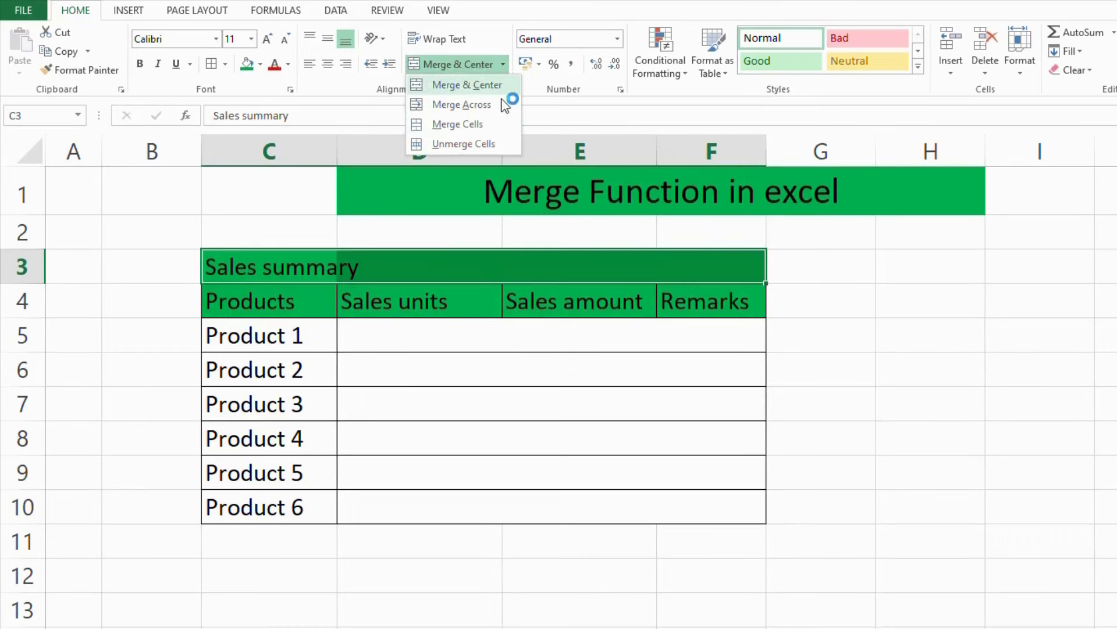
{"action": "left_click", "coordinate": [476, 124]}
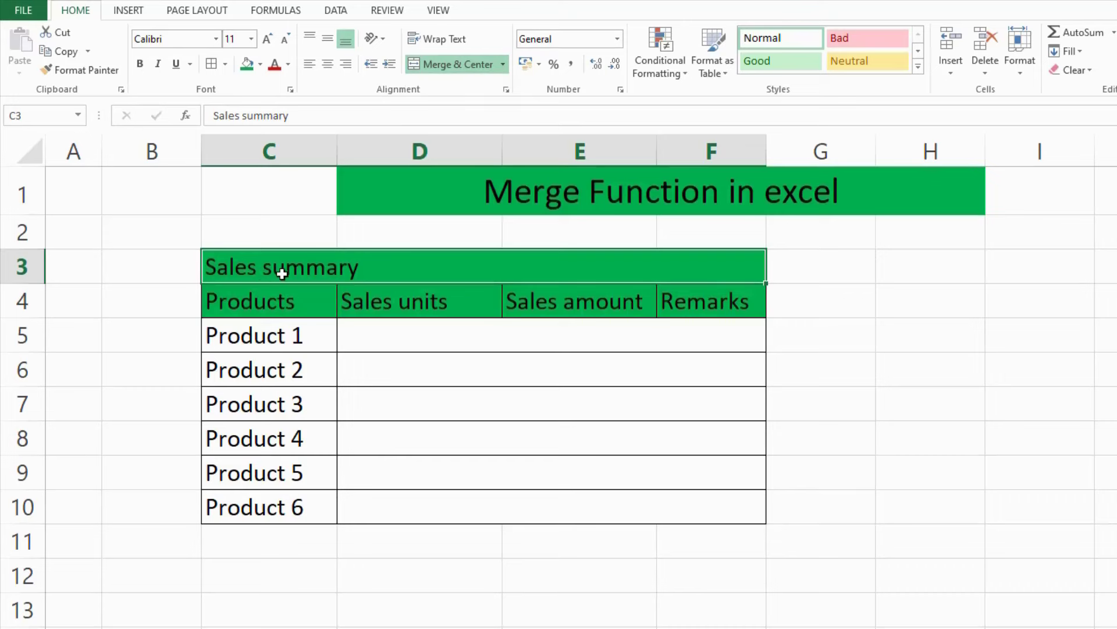
{"action": "left_click", "coordinate": [450, 64]}
Step: Try Merge & Center on the Sales summary title in C3:F3 and undo the merge
{"action": "left_click_drag", "start_coordinate": [256, 267], "coordinate": [693, 263]}
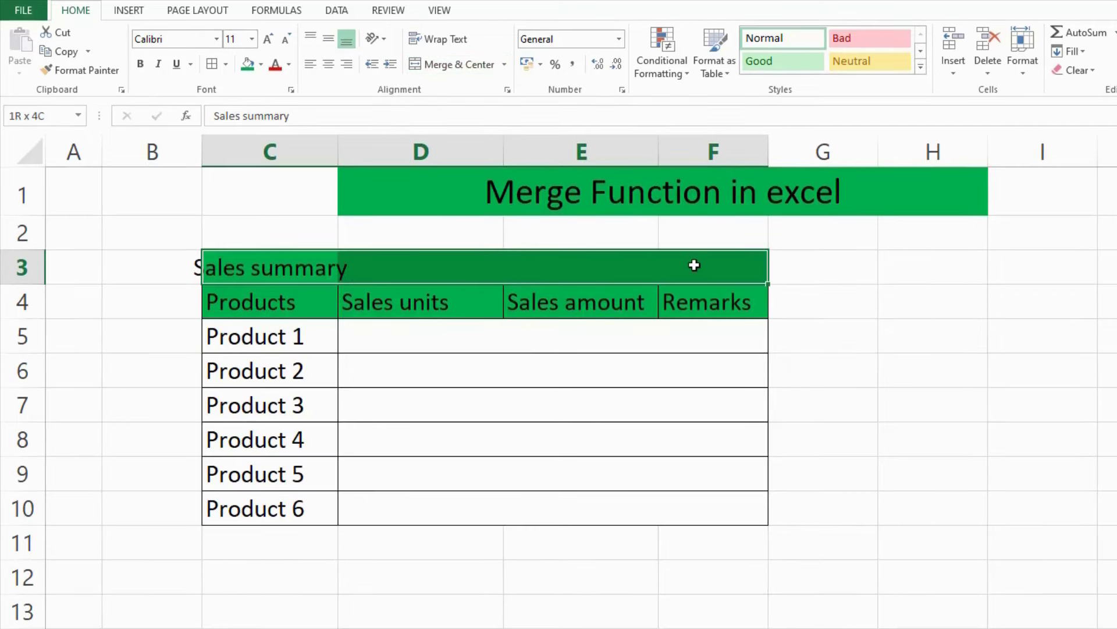
{"action": "left_click", "coordinate": [506, 65]}
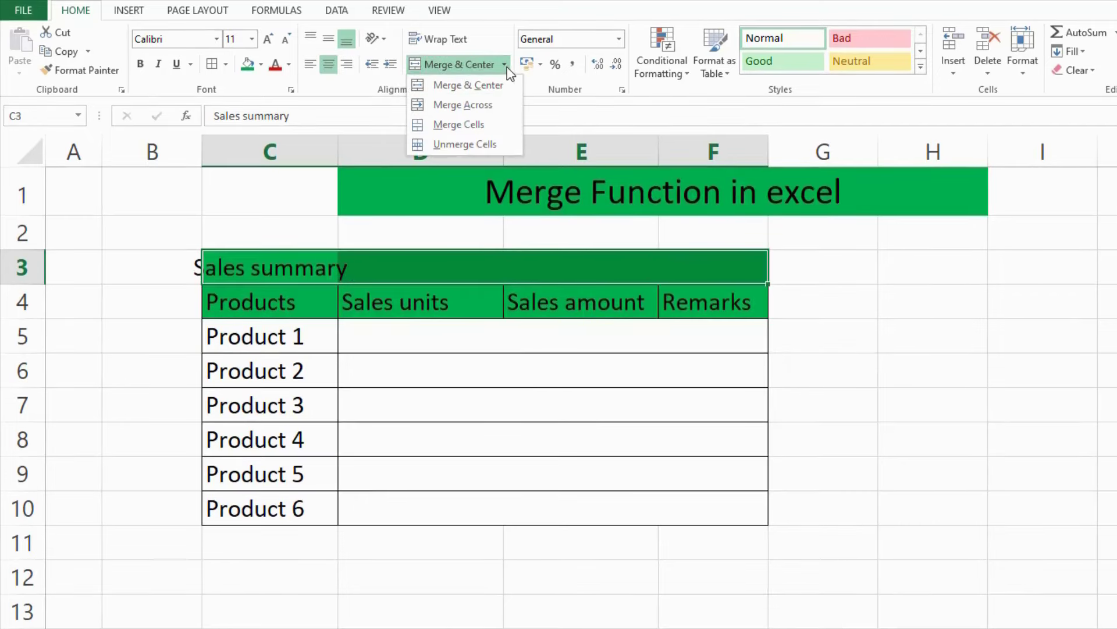
{"action": "left_click", "coordinate": [447, 67]}
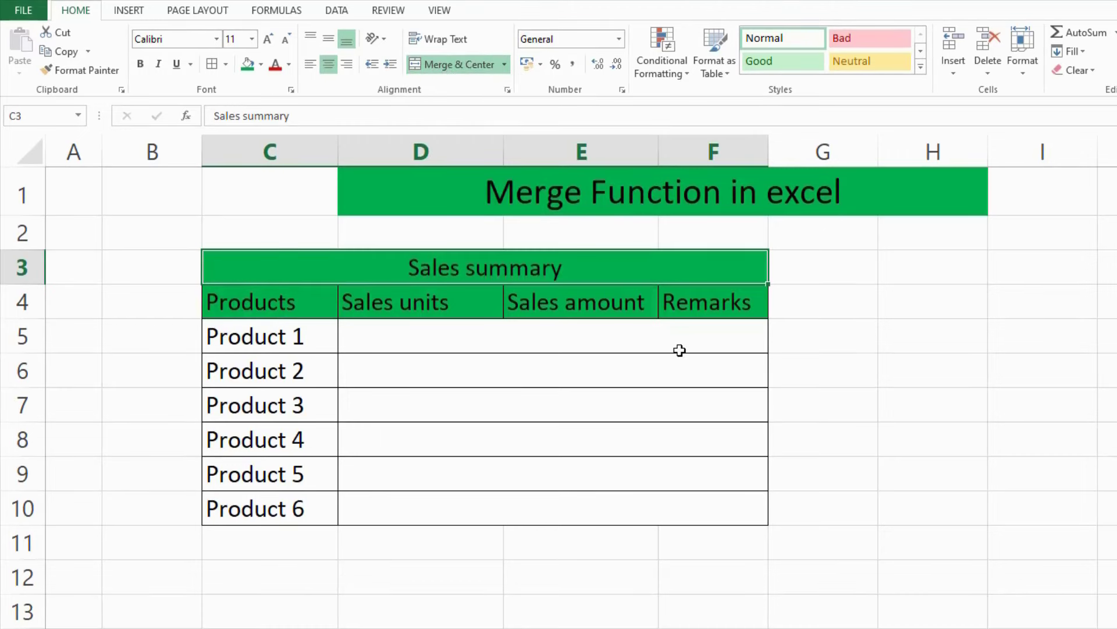
{"action": "key", "text": "ctrl+z"}
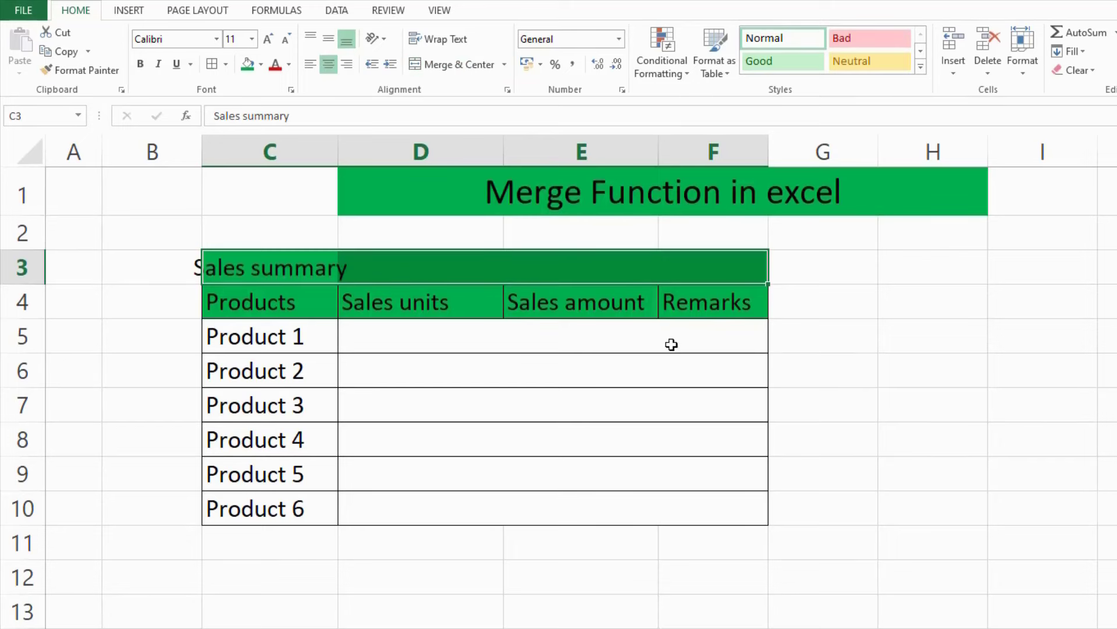
Step: Go through the merge options for the Sales summary title in C3:F3 and apply Merge & Center
{"action": "key", "text": "alt"}
{"action": "key", "text": "h"}
{"action": "key", "text": "m"}
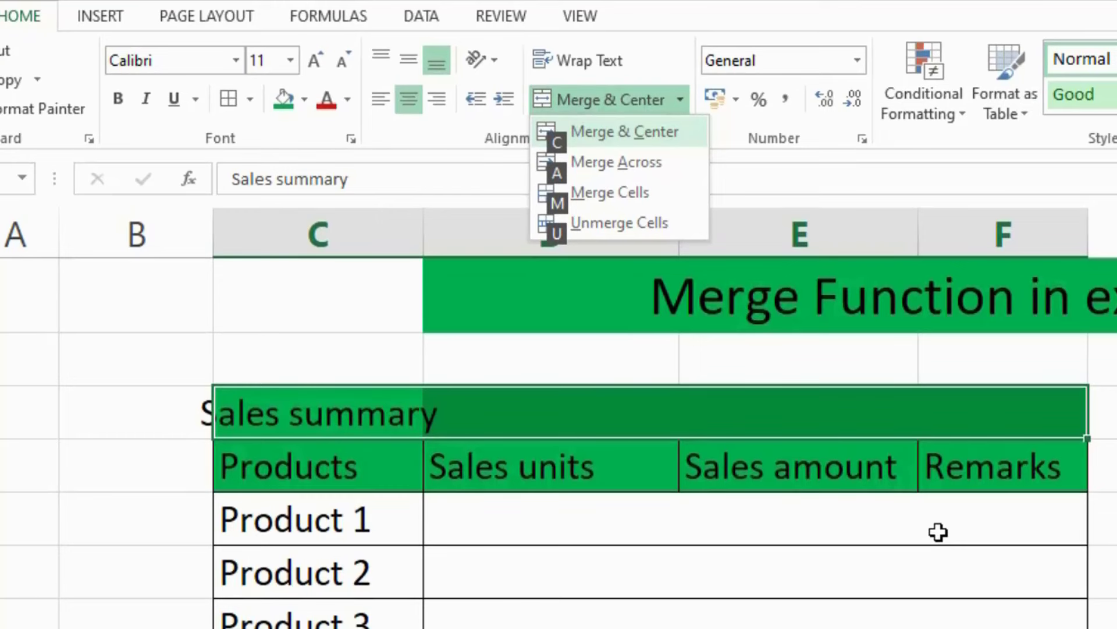
{"action": "key", "text": "Down"}
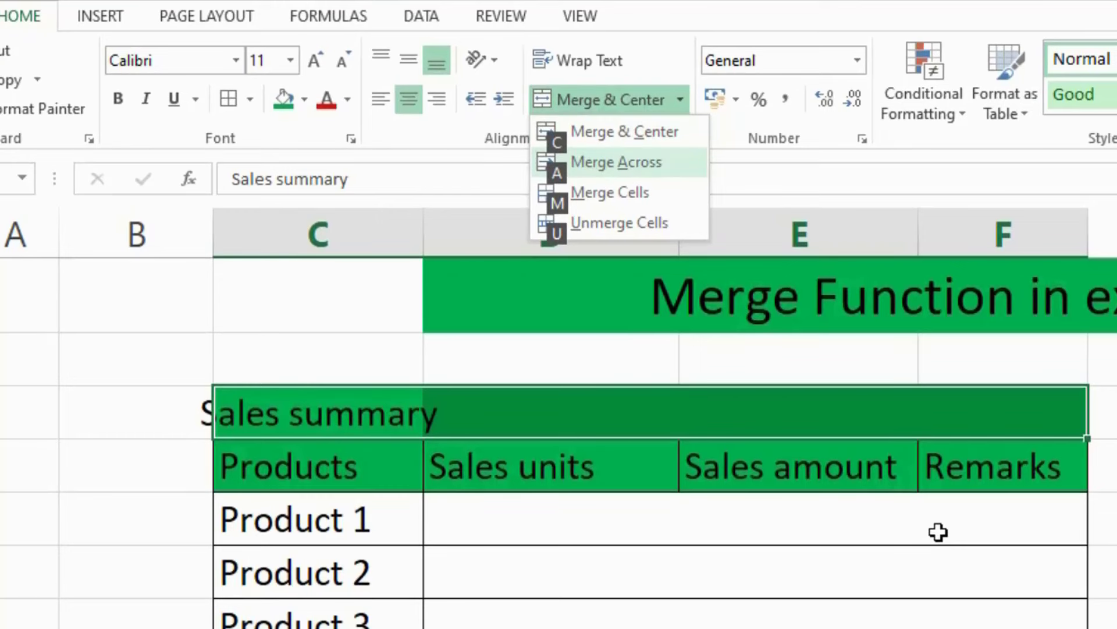
{"action": "key", "text": "Down"}
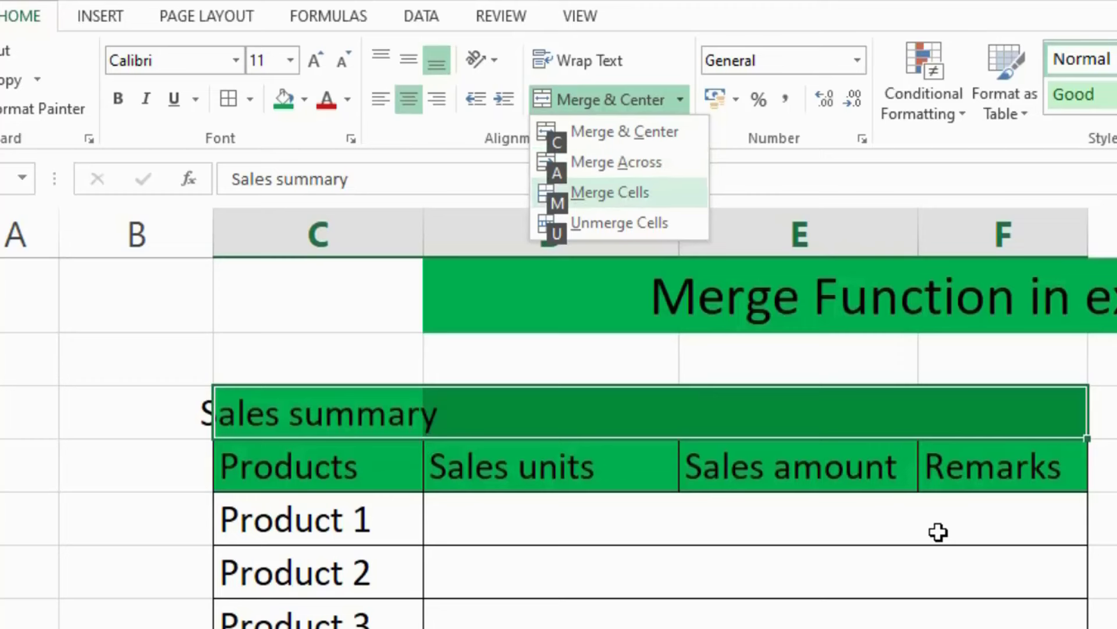
{"action": "key", "text": "Down"}
{"action": "key", "text": "Down"}
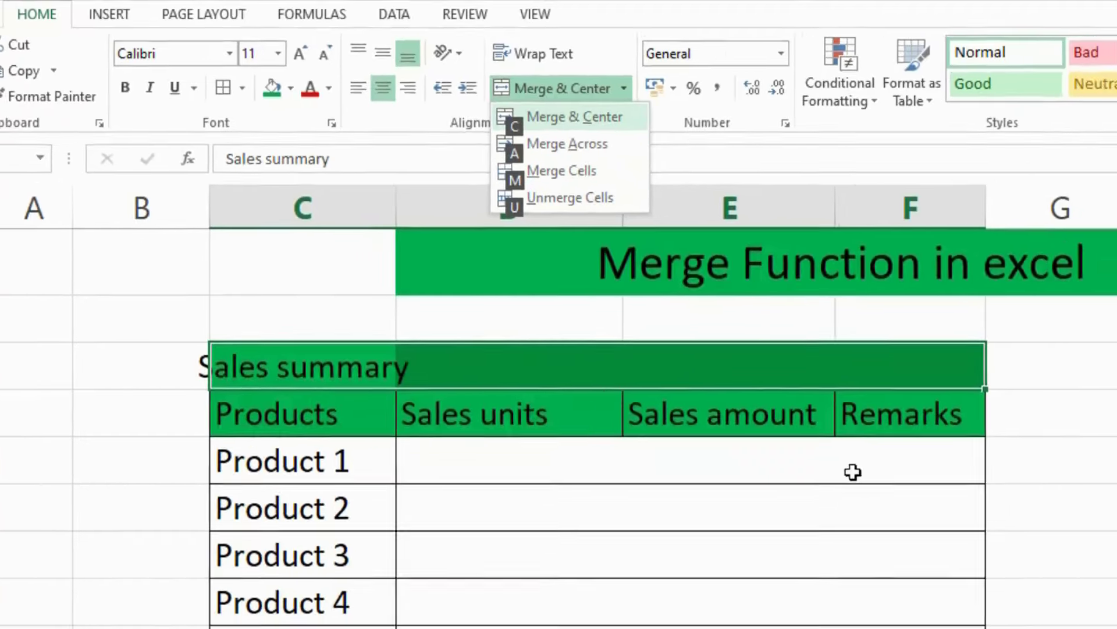
{"action": "key", "text": "Return"}
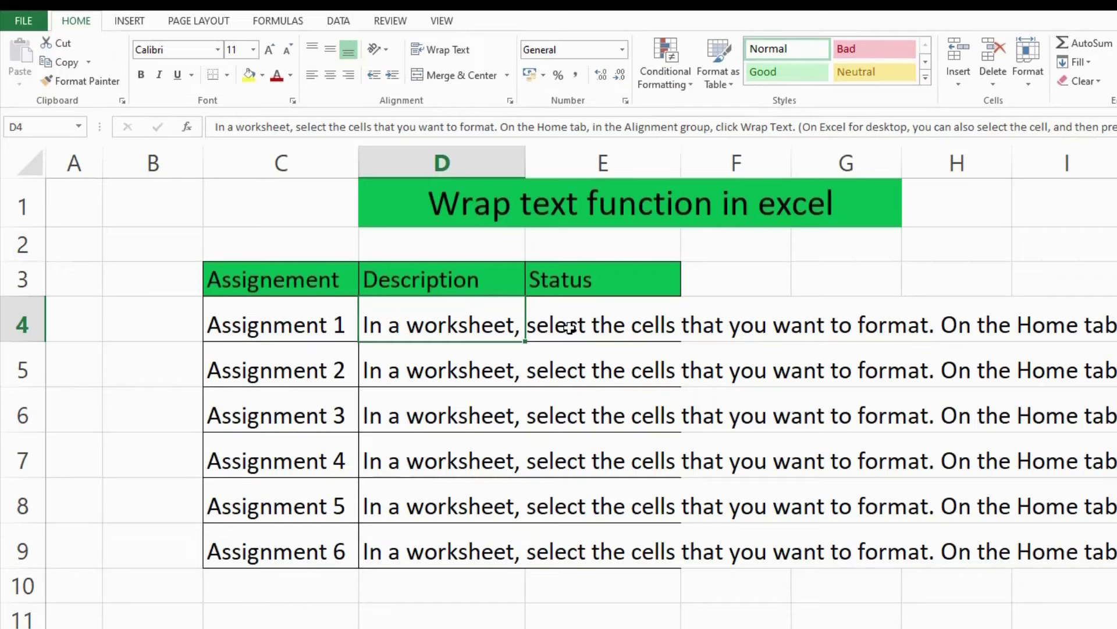
Step: Examine the Assignement, Description and Status columns of the assignment table and read the full description text in D4
{"action": "left_click_drag", "start_coordinate": [292, 282], "coordinate": [600, 553]}
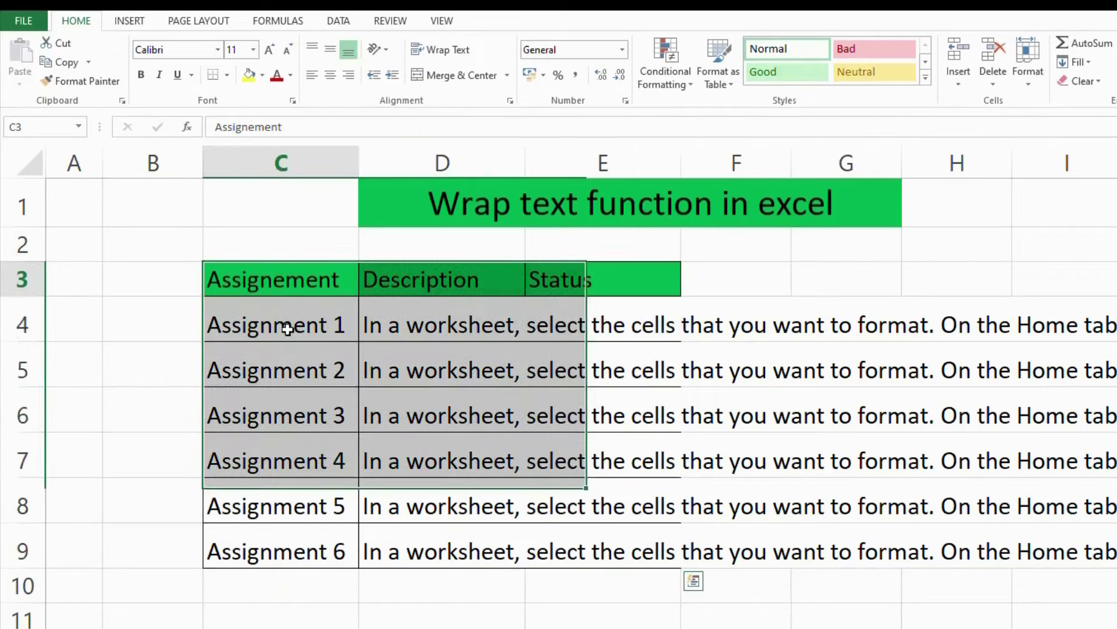
{"action": "left_click_drag", "start_coordinate": [288, 329], "coordinate": [302, 534]}
{"action": "left_click_drag", "start_coordinate": [434, 282], "coordinate": [429, 536]}
{"action": "left_click_drag", "start_coordinate": [596, 277], "coordinate": [588, 539]}
{"action": "left_click_drag", "start_coordinate": [419, 279], "coordinate": [433, 532]}
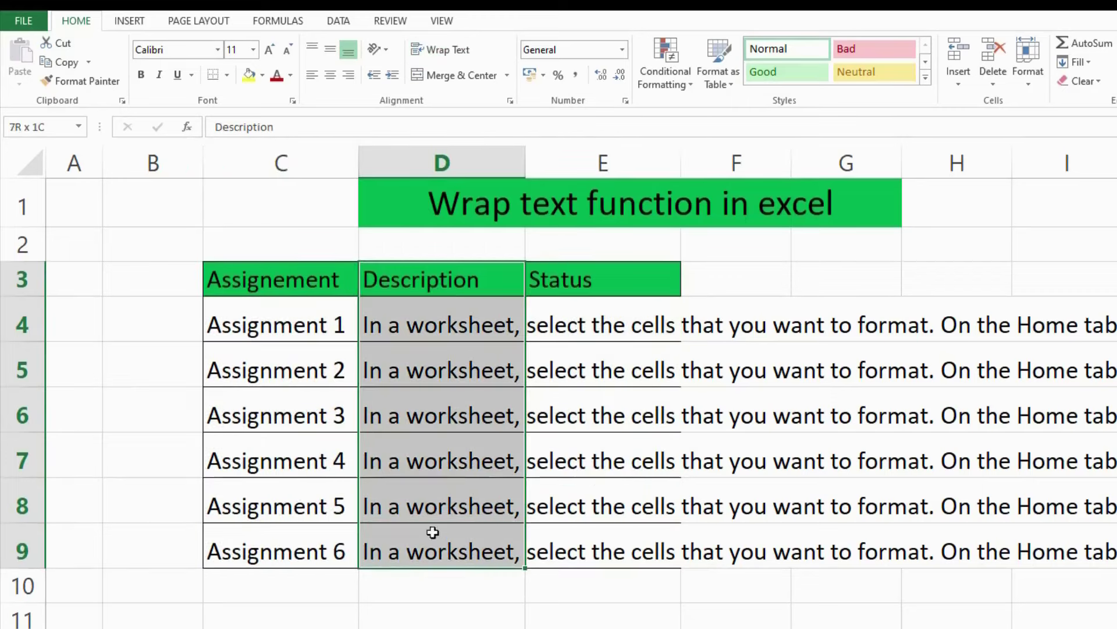
{"action": "left_click", "coordinate": [421, 321]}
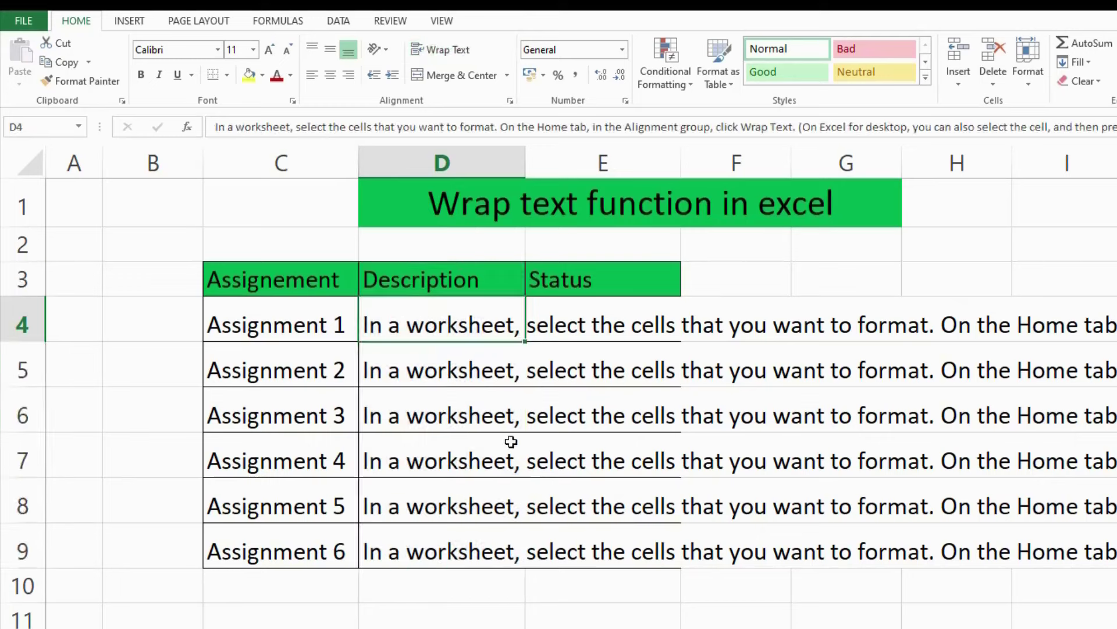
{"action": "double_click", "coordinate": [452, 326]}
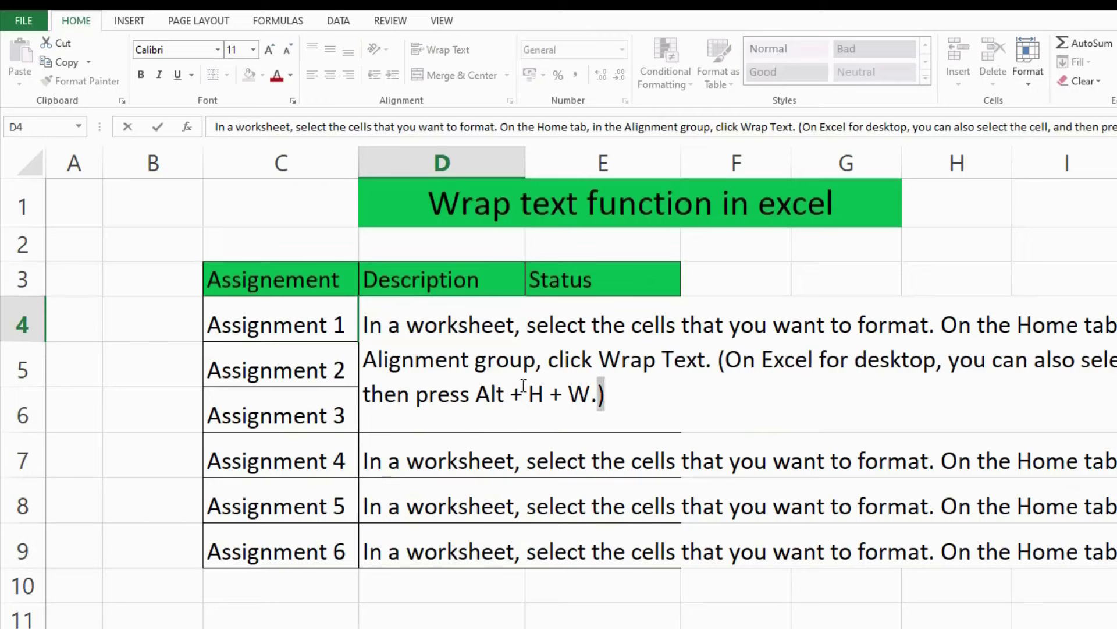
{"action": "left_click_drag", "start_coordinate": [605, 394], "coordinate": [363, 326]}
{"action": "key", "text": "Return"}
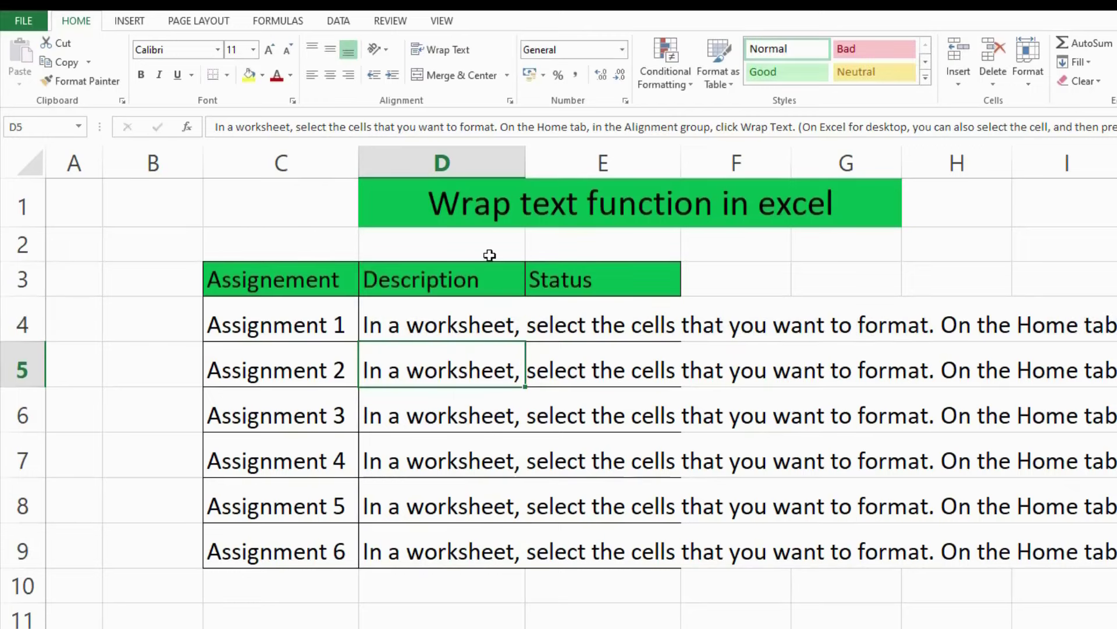
Step: Enter Completed as the status of Assignment 1 in E4
{"action": "left_click", "coordinate": [459, 323]}
{"action": "left_click", "coordinate": [558, 320]}
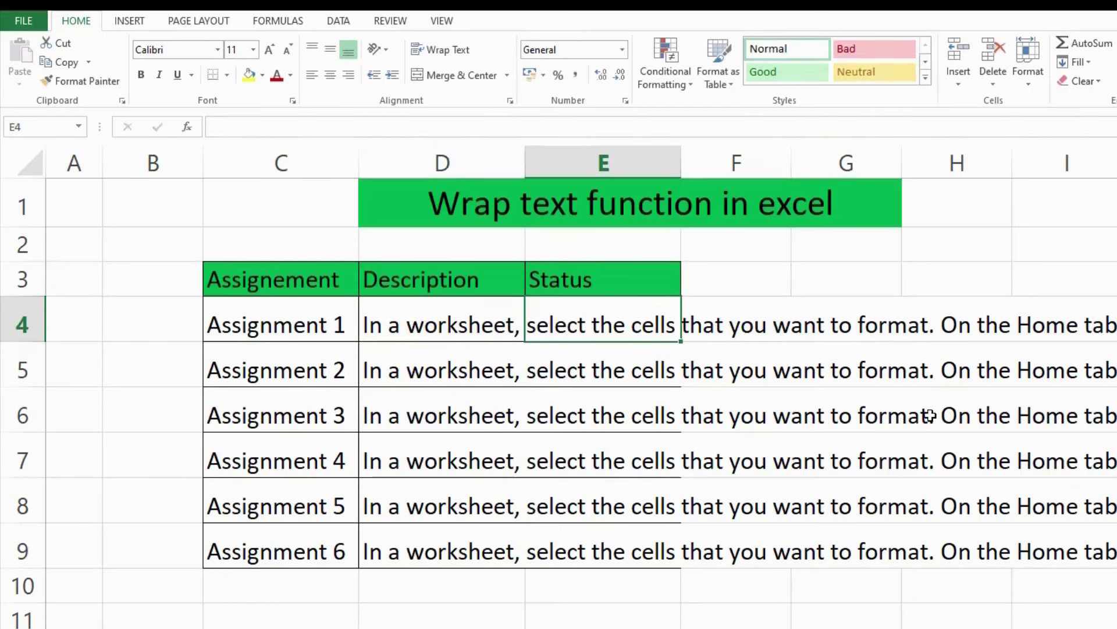
{"action": "type", "text": "Completed"}
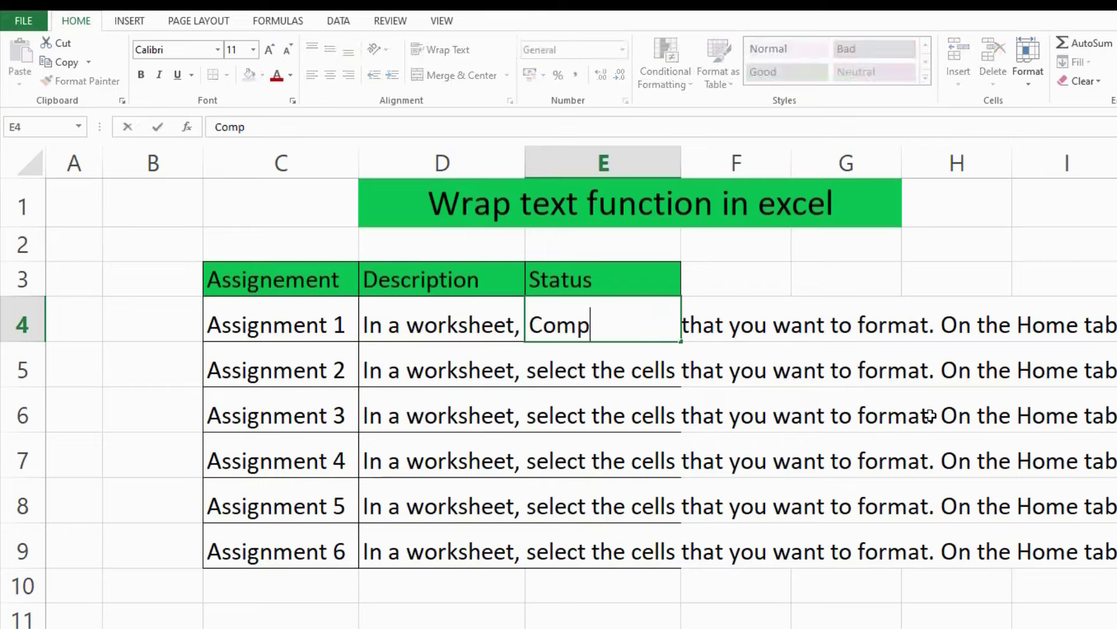
{"action": "key", "text": "Return"}
{"action": "key", "text": "Up"}
{"action": "key", "text": "Left"}
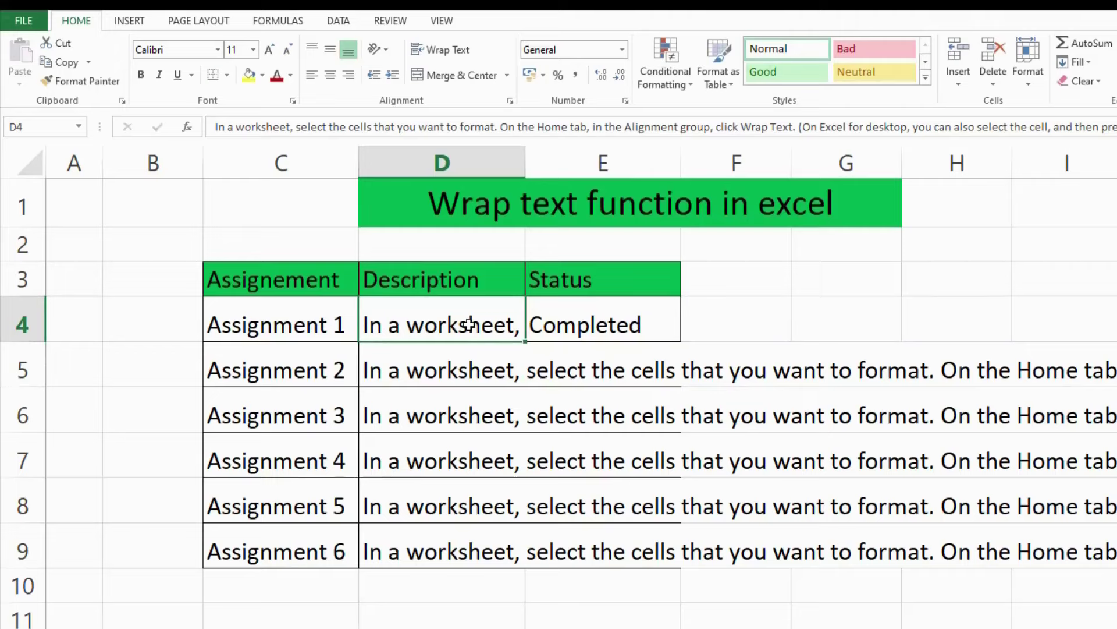
Step: Copy the Completed status from E4 to E5:E9 for the remaining assignments
{"action": "key", "text": "Right"}
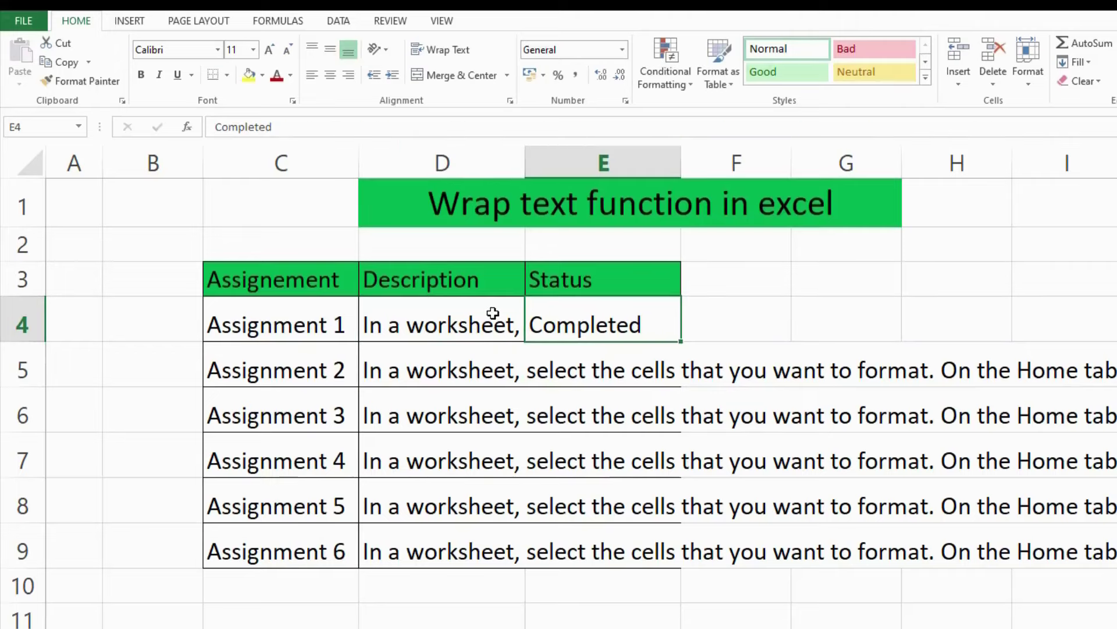
{"action": "key", "text": "ctrl+c"}
{"action": "key", "text": "Down"}
{"action": "key", "text": "shift+Down"}
{"action": "key", "text": "shift+Down"}
{"action": "key", "text": "shift+Down"}
{"action": "key", "text": "shift+Down"}
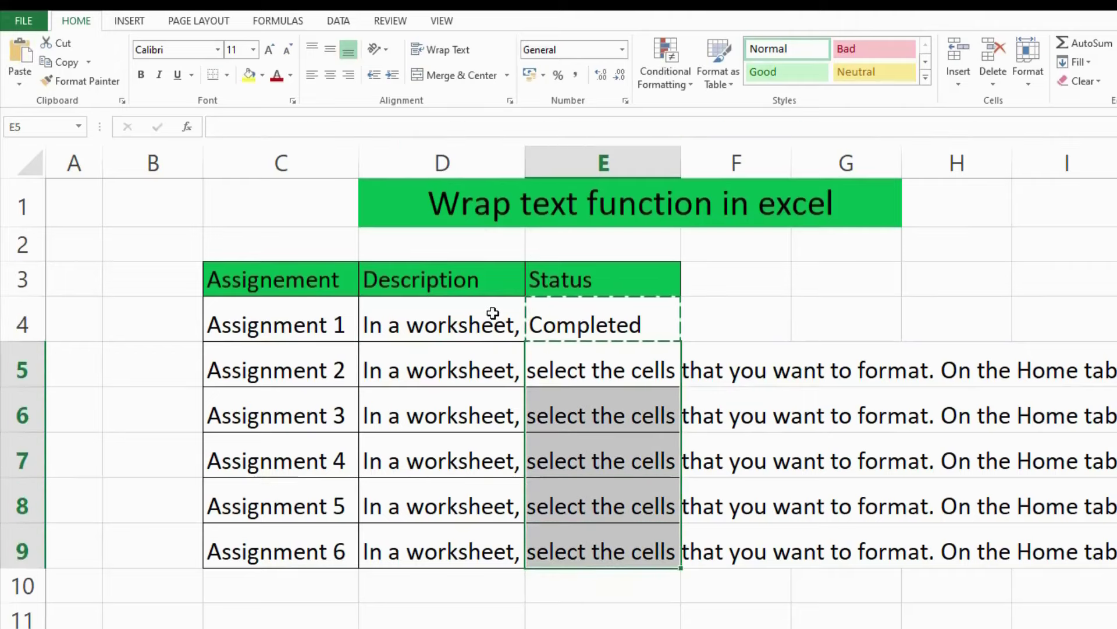
{"action": "key", "text": "Return"}
Step: Look over the descriptions in D5:D9 and apply Wrap Text to the Assignment 1 description in D4
{"action": "key", "text": "Left"}
{"action": "key", "text": "shift+Down"}
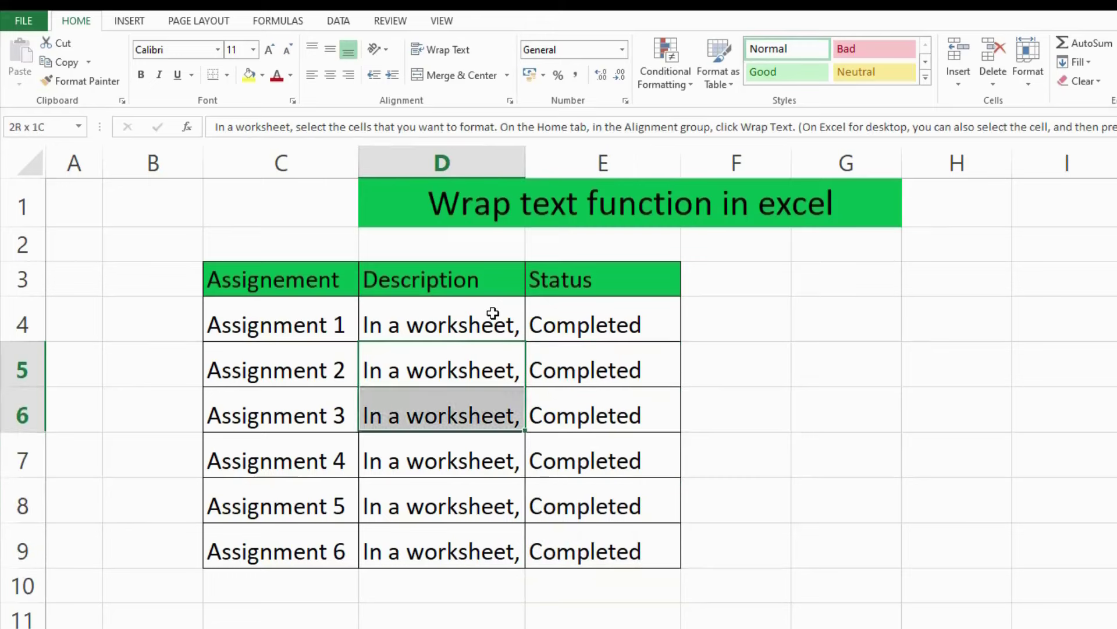
{"action": "key", "text": "shift+Down"}
{"action": "key", "text": "shift+Down"}
{"action": "key", "text": "shift+Down"}
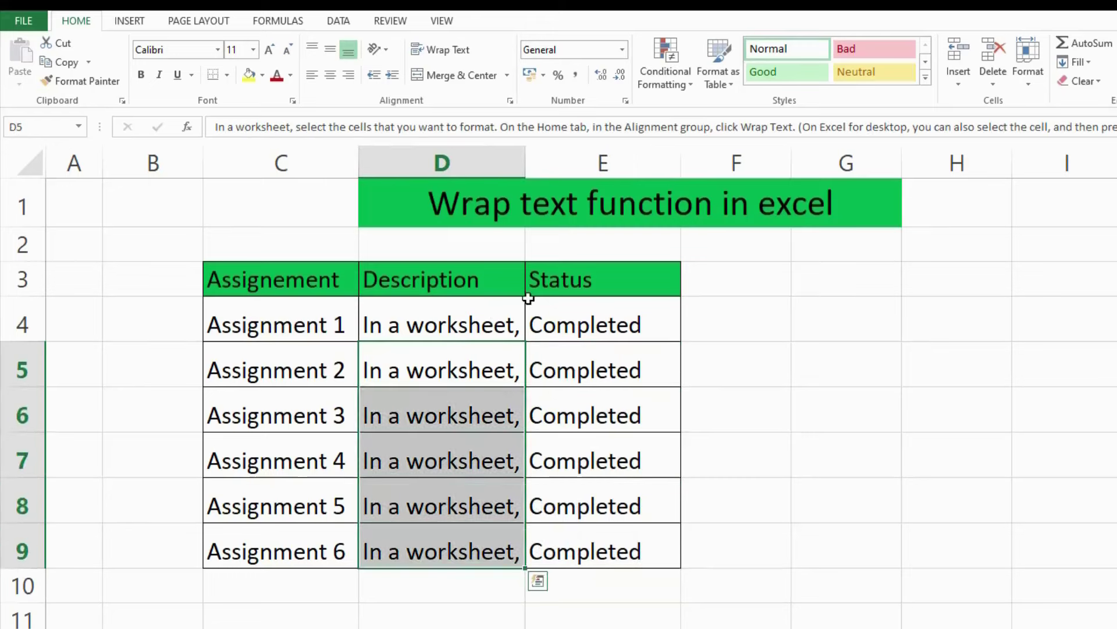
{"action": "left_click", "coordinate": [464, 367]}
{"action": "left_click", "coordinate": [450, 339]}
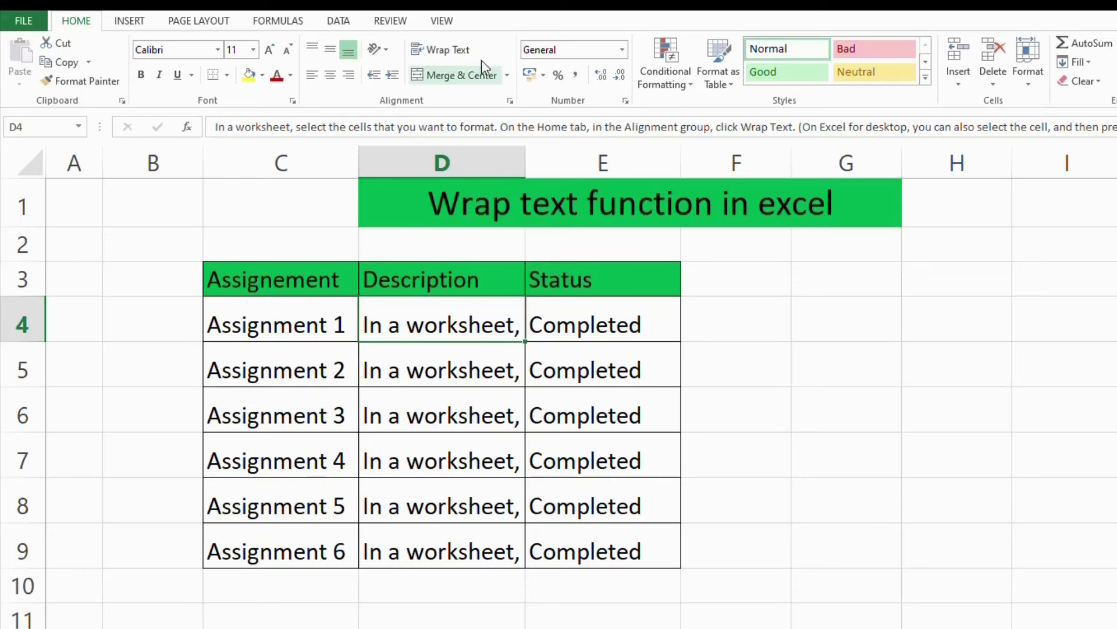
{"action": "left_click", "coordinate": [446, 52]}
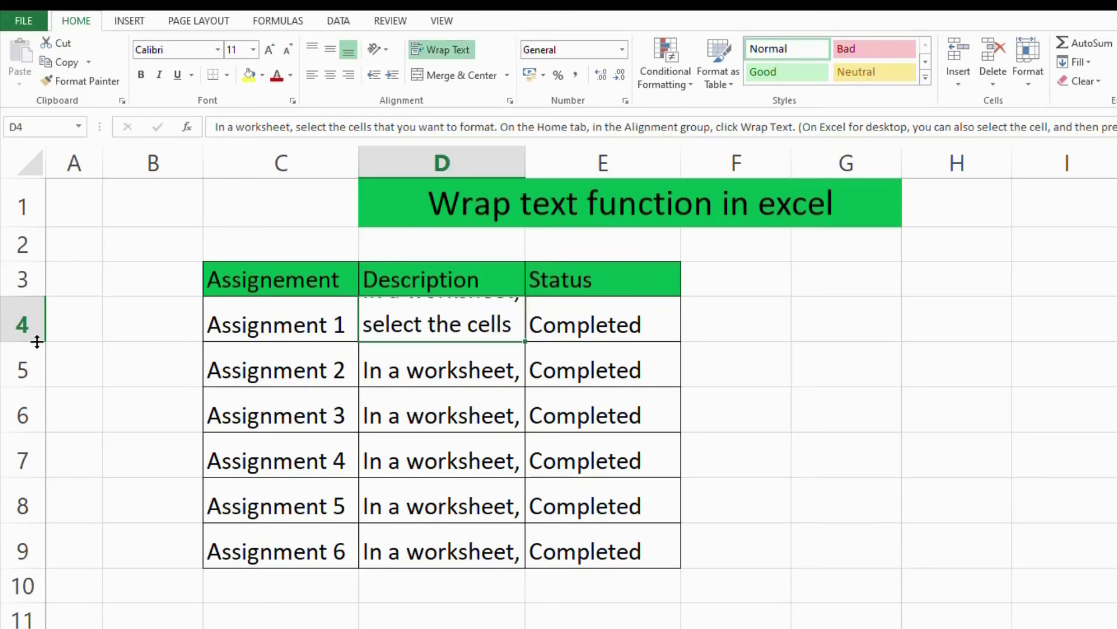
Step: Widen column D to more than twice its width and fit row 4's height to the wrapped description
{"action": "left_click_drag", "start_coordinate": [37, 342], "coordinate": [42, 469]}
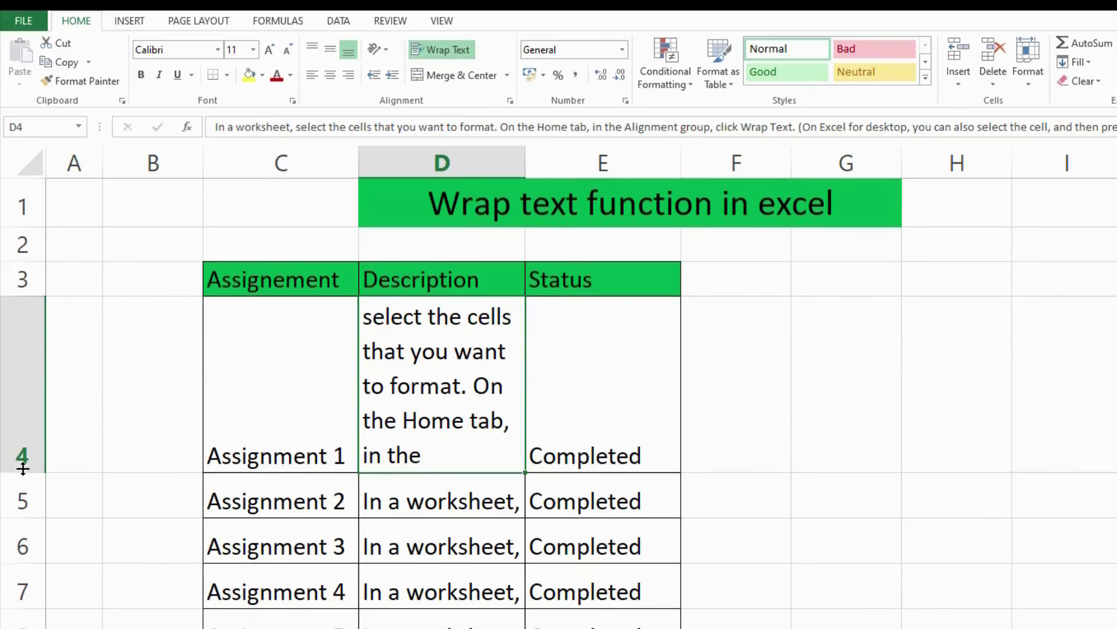
{"action": "left_click_drag", "start_coordinate": [22, 466], "coordinate": [21, 537]}
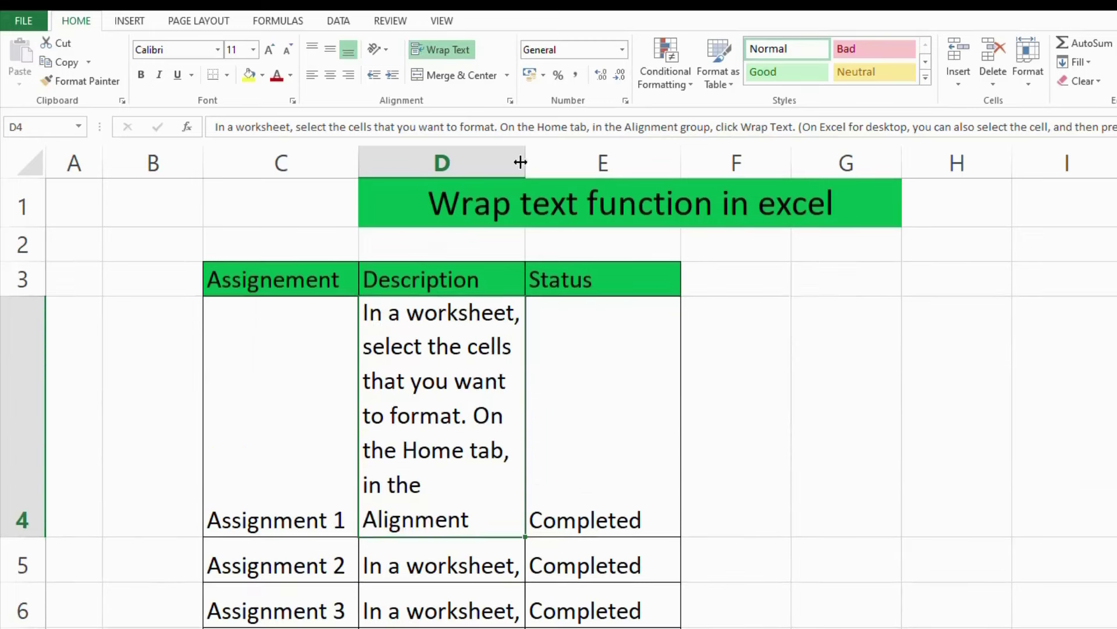
{"action": "left_click_drag", "start_coordinate": [520, 162], "coordinate": [762, 171]}
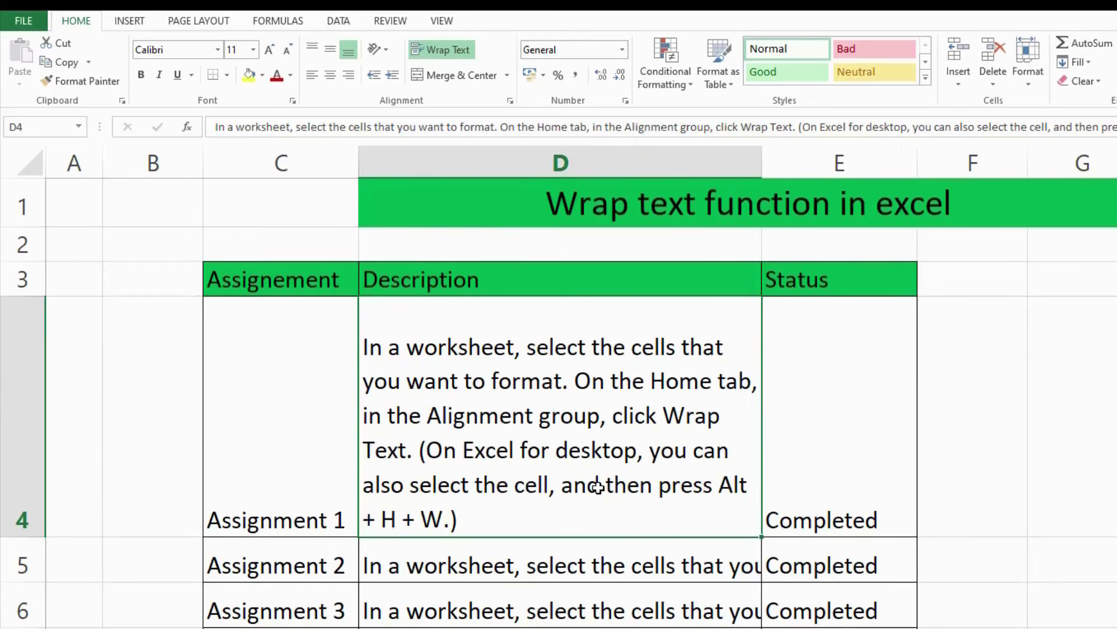
{"action": "double_click", "coordinate": [21, 536]}
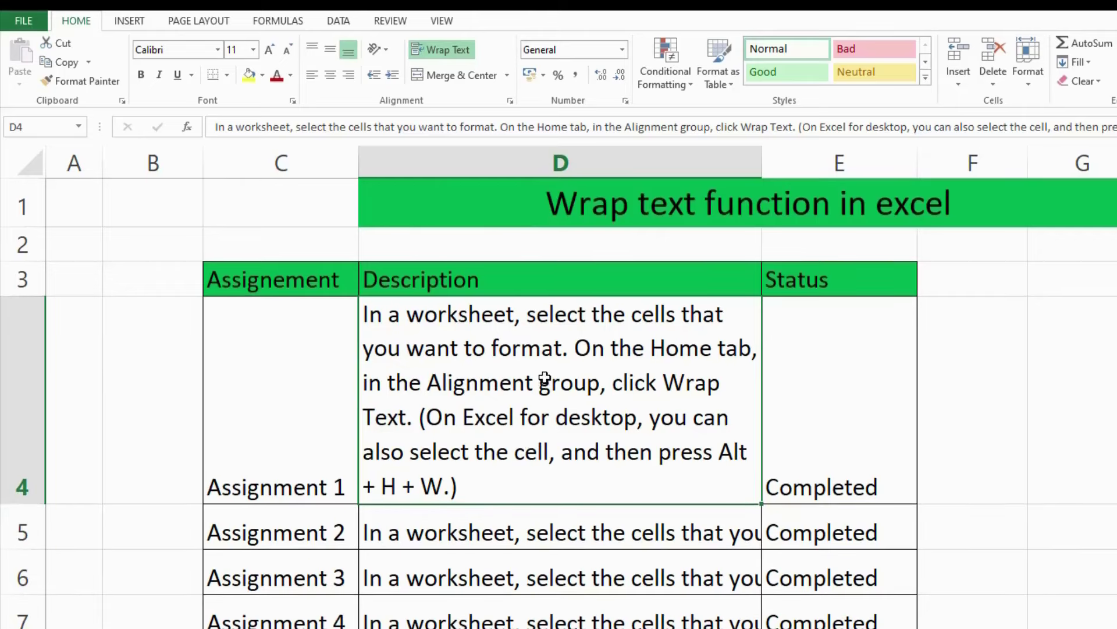
Step: Wrap the descriptions in D5:D9 and auto-fit the heights of rows 5 to 9
{"action": "scroll", "coordinate": [544, 378], "scroll_direction": "down", "scroll_amount": 1}
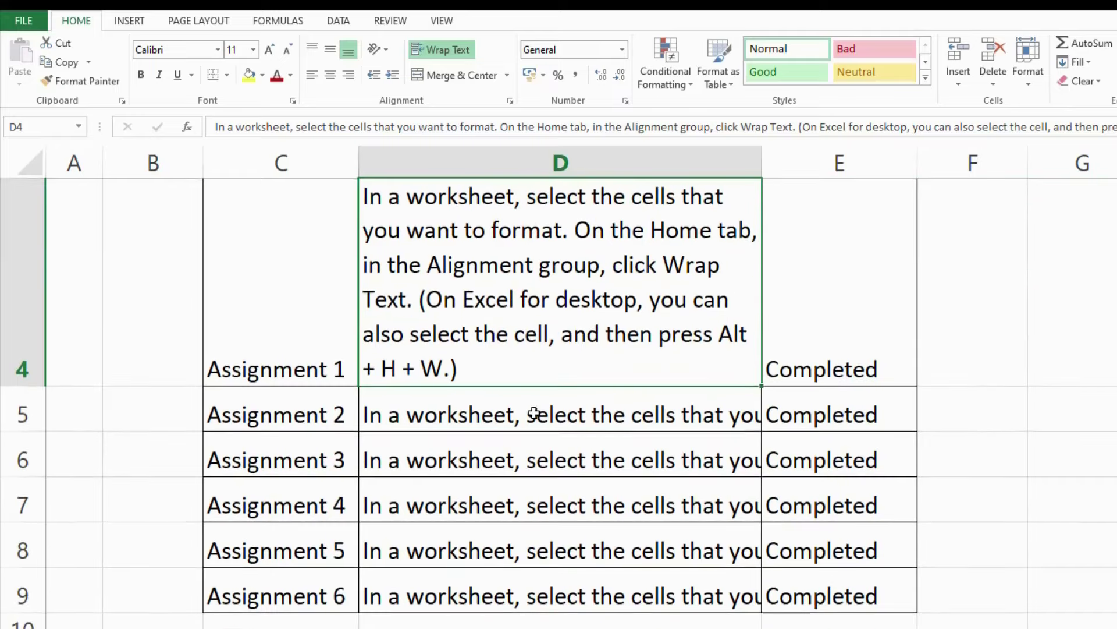
{"action": "left_click_drag", "start_coordinate": [536, 415], "coordinate": [518, 559]}
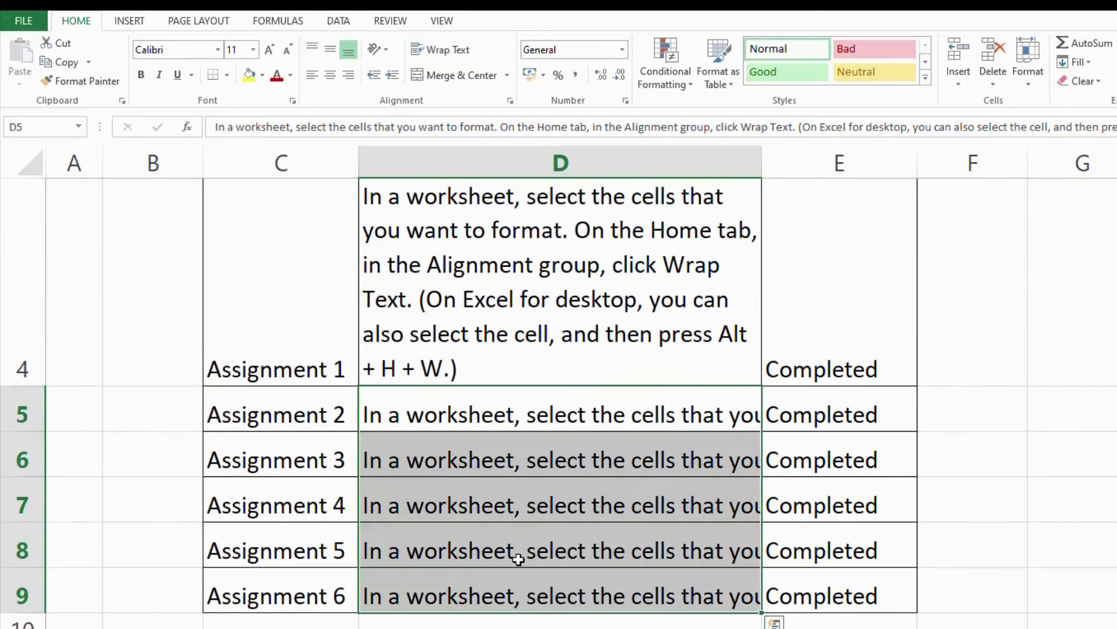
{"action": "left_click", "coordinate": [447, 51]}
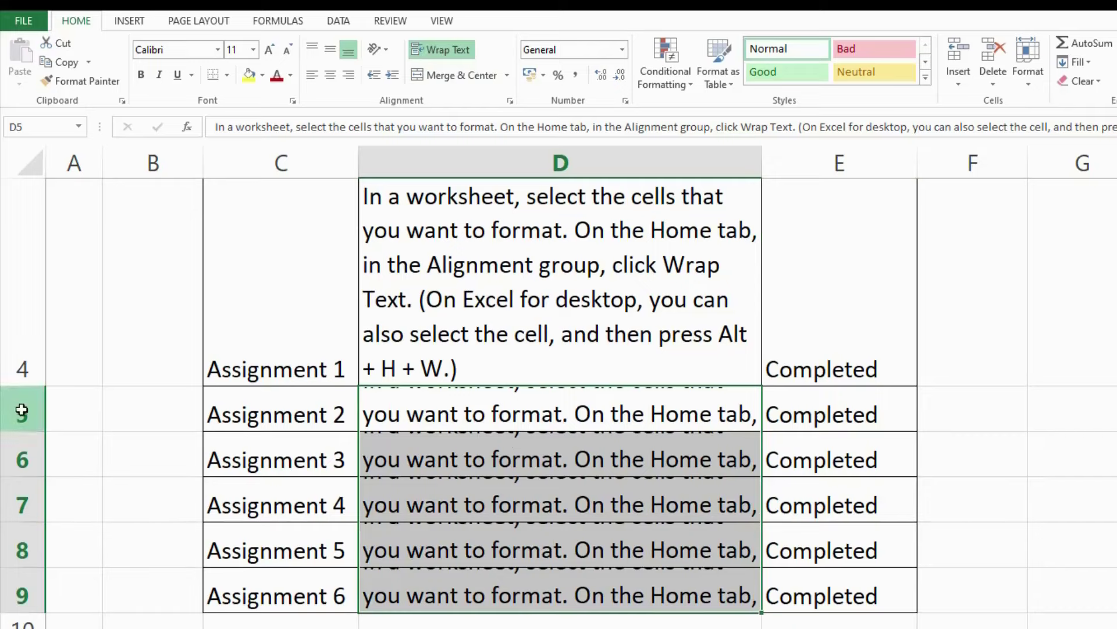
{"action": "left_click_drag", "start_coordinate": [22, 413], "coordinate": [23, 584]}
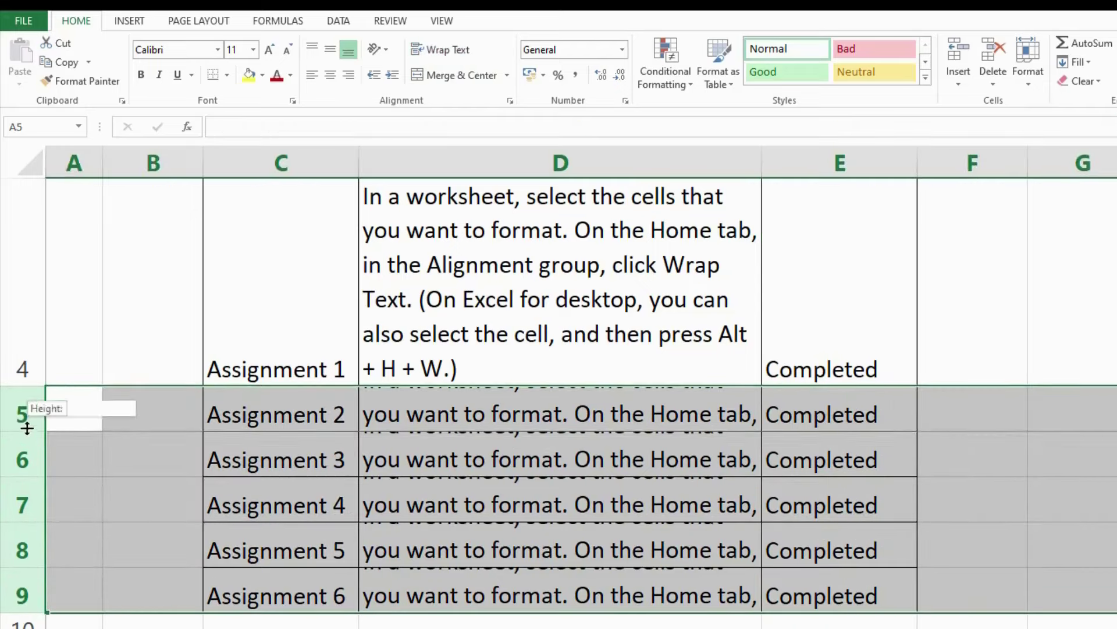
{"action": "double_click", "coordinate": [22, 431]}
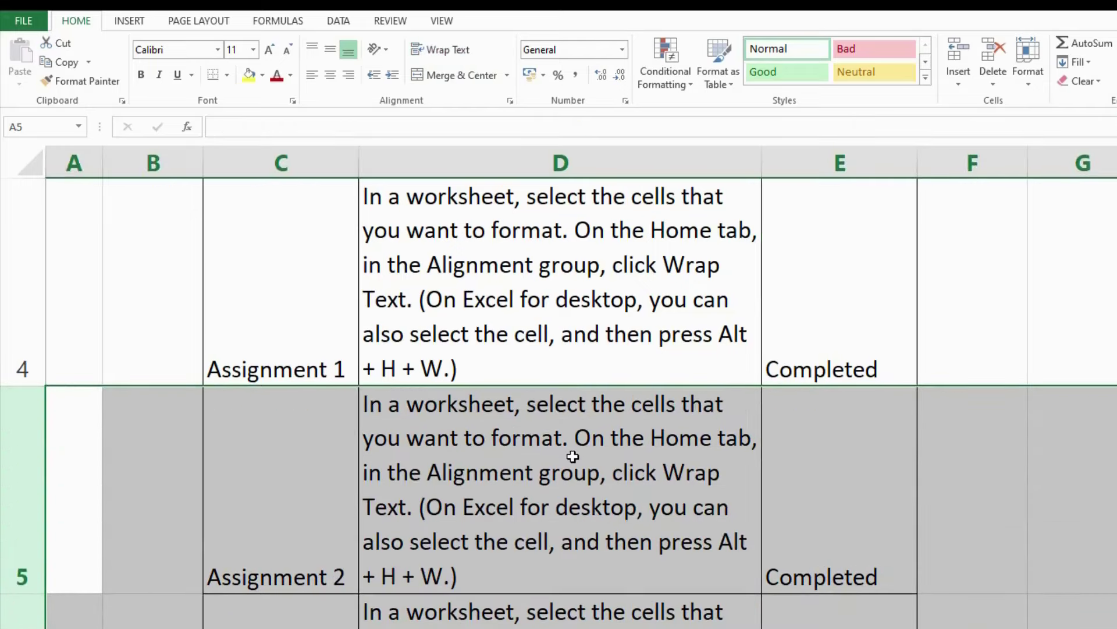
Step: Remove text wrapping from the whole Description column D
{"action": "scroll", "coordinate": [574, 466], "scroll_direction": "up", "scroll_amount": 1}
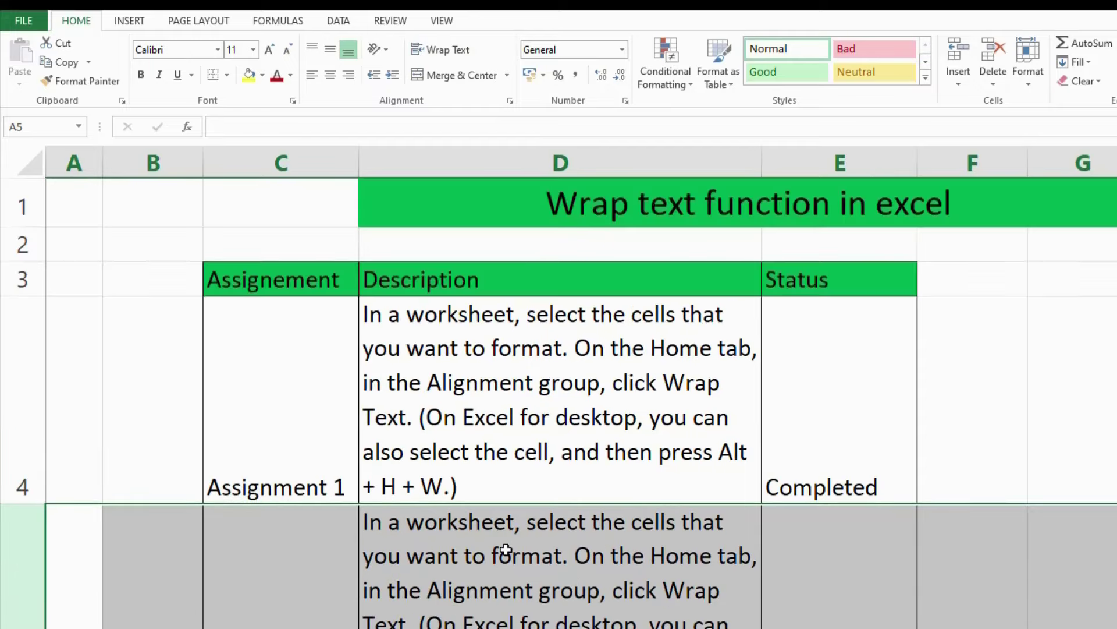
{"action": "left_click", "coordinate": [531, 164]}
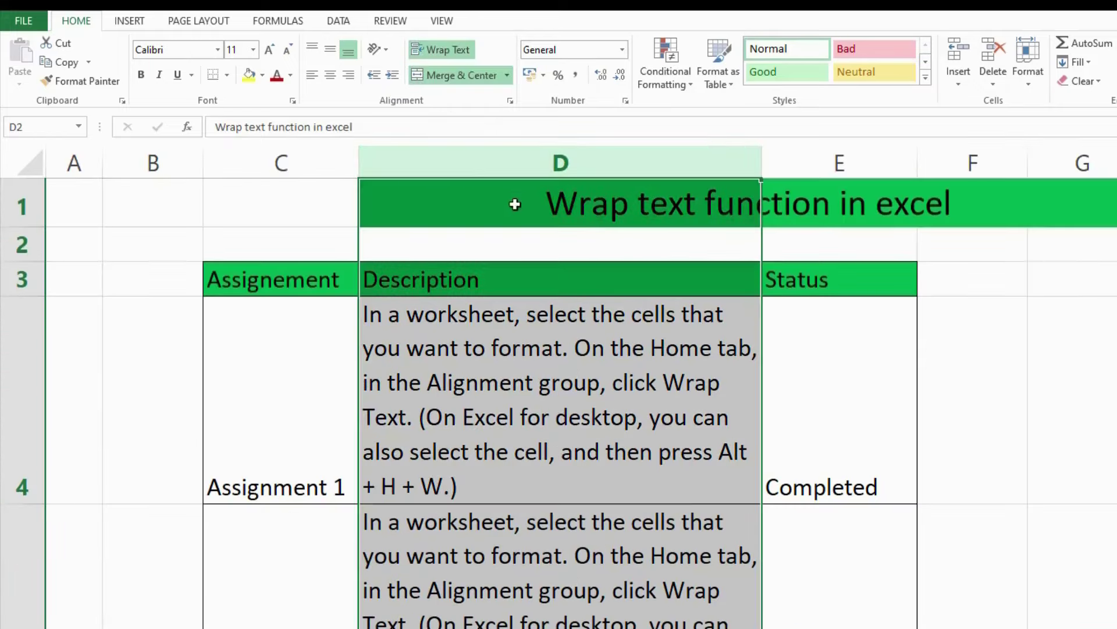
{"action": "left_click", "coordinate": [435, 50]}
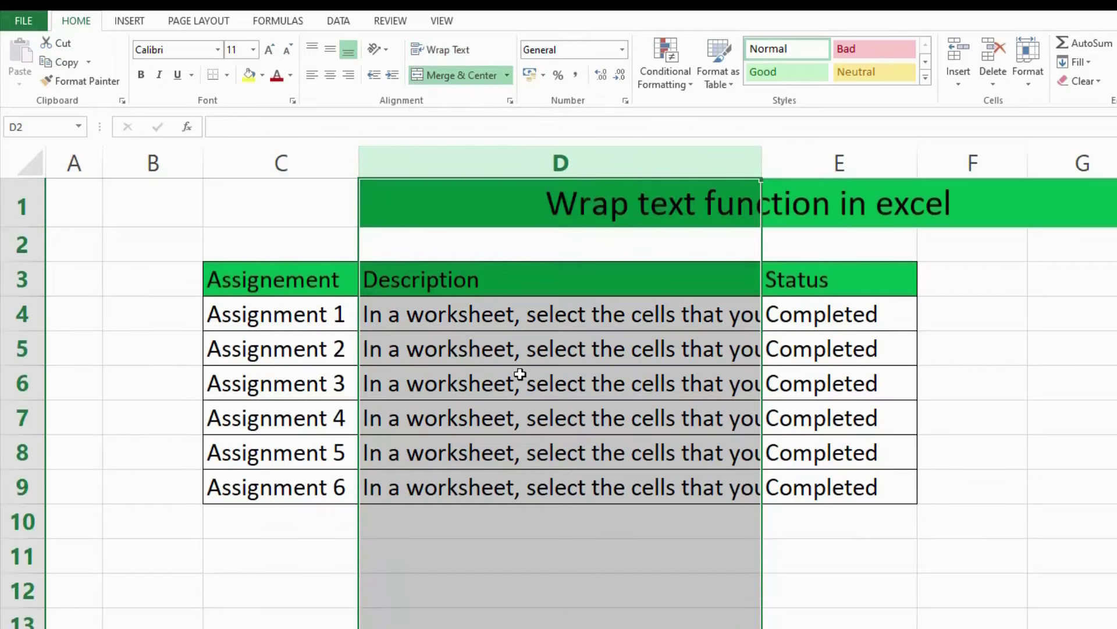
Step: Reapply Wrap Text to the Assignment 1 description in D4
{"action": "left_click", "coordinate": [518, 376]}
{"action": "left_click_drag", "start_coordinate": [516, 311], "coordinate": [509, 478]}
{"action": "left_click", "coordinate": [543, 325]}
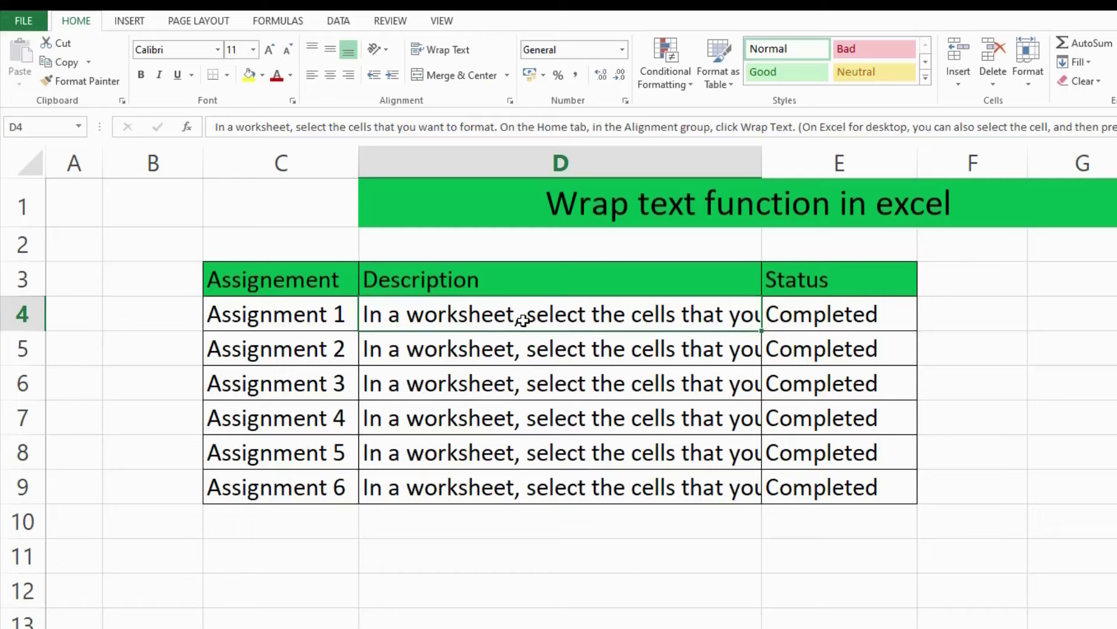
{"action": "key", "text": "alt+h"}
{"action": "key", "text": "w"}
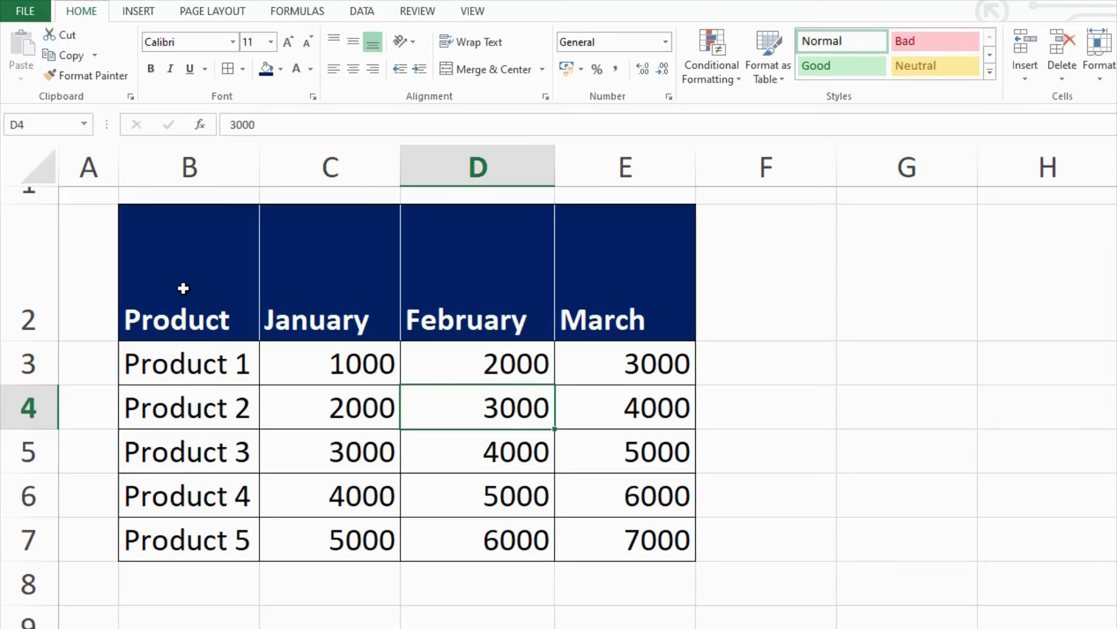
Step: Apply Angle Counterclockwise to the header cells B2:E2 of the product table, and replace it with Rotate Text Up
{"action": "left_click", "coordinate": [182, 287]}
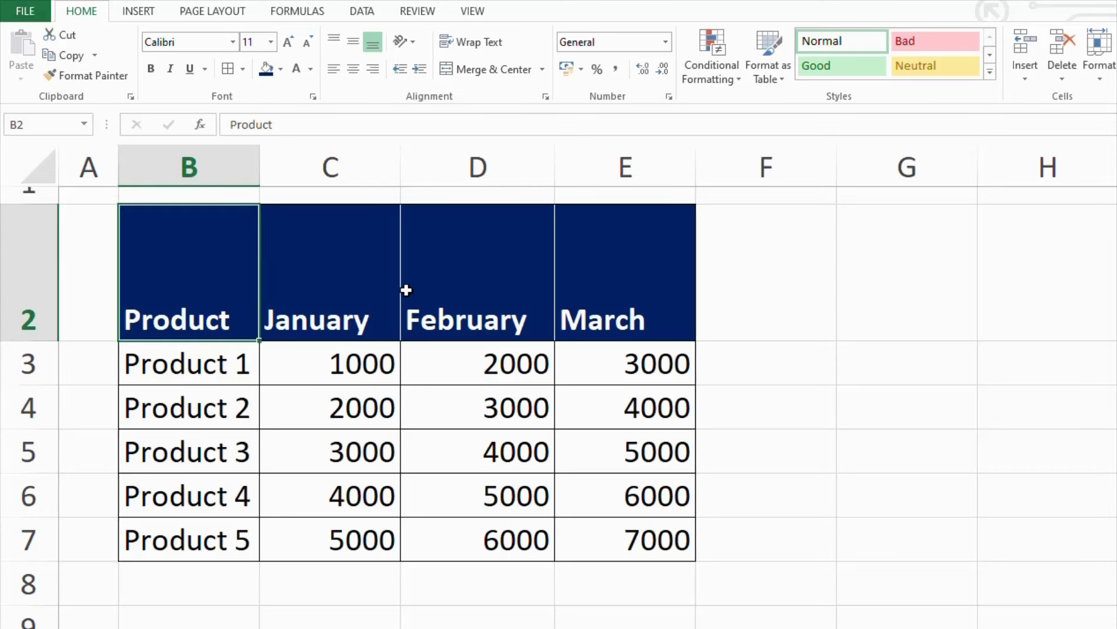
{"action": "left_click_drag", "start_coordinate": [406, 290], "coordinate": [618, 294]}
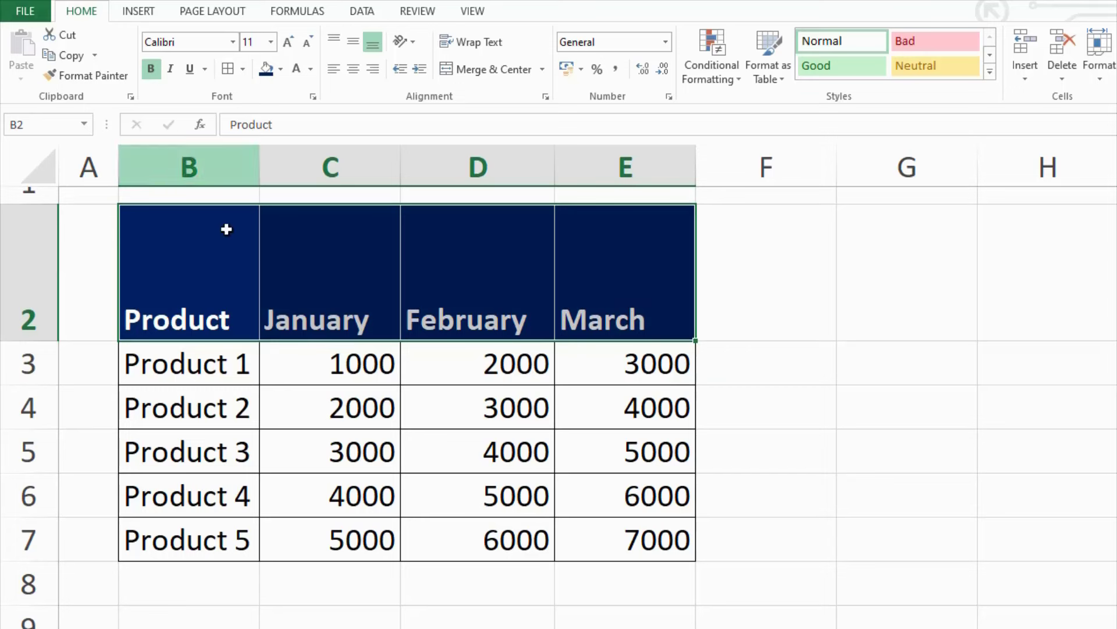
{"action": "left_click", "coordinate": [415, 43]}
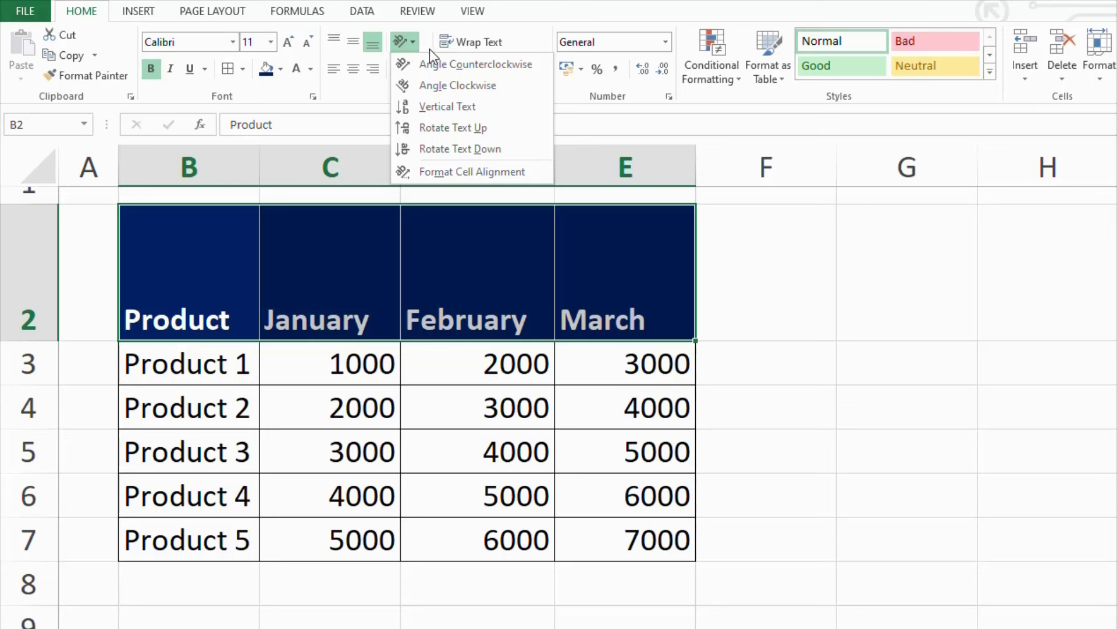
{"action": "left_click", "coordinate": [434, 64]}
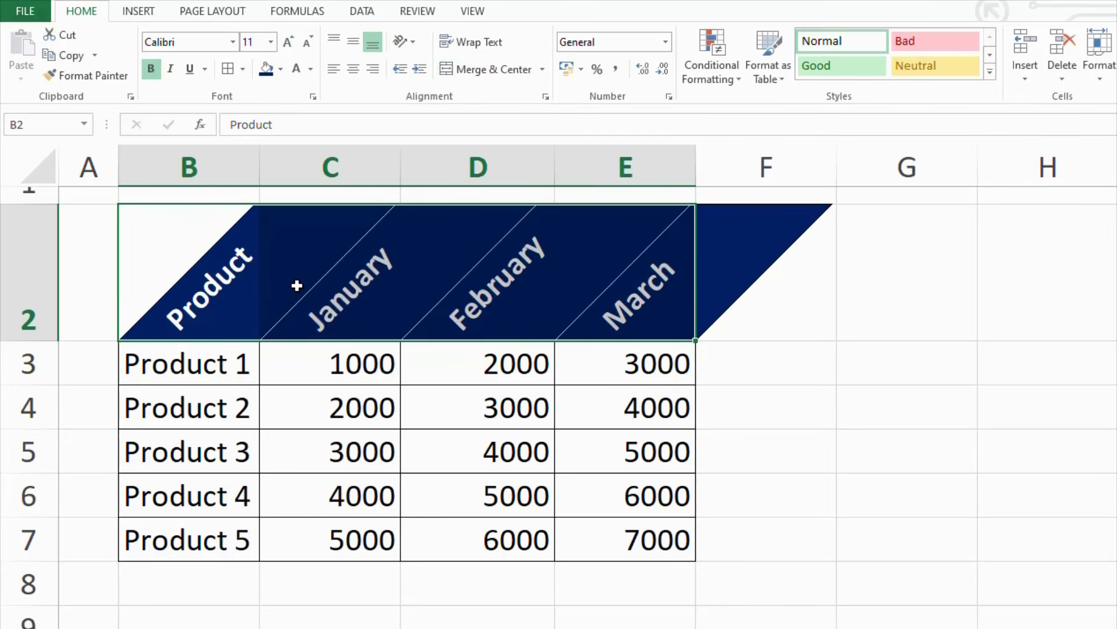
{"action": "left_click", "coordinate": [414, 43]}
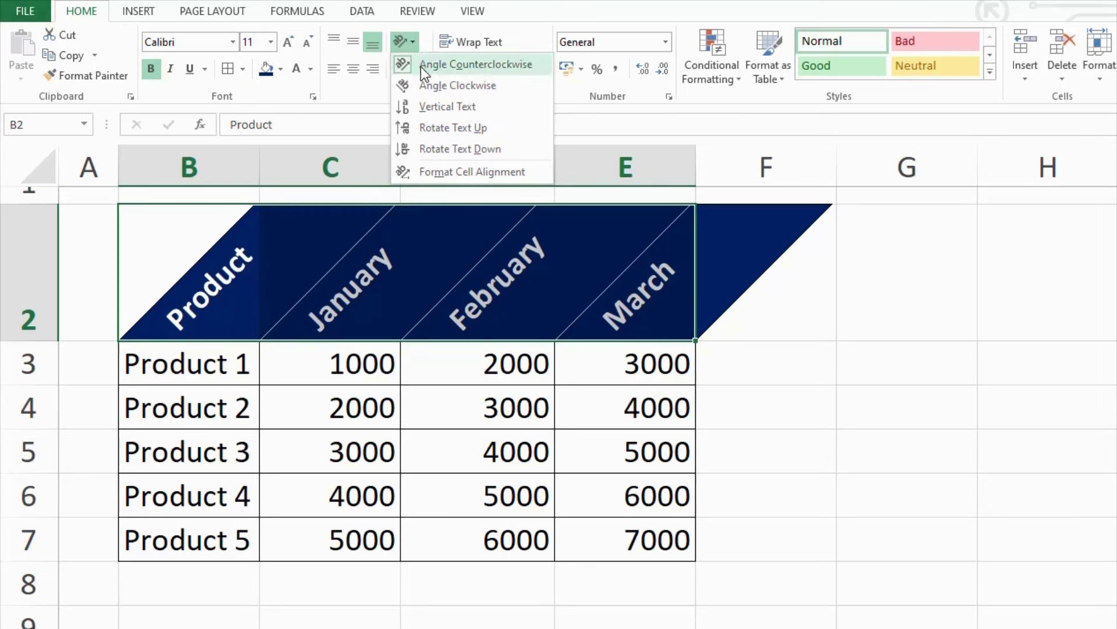
{"action": "left_click", "coordinate": [442, 127]}
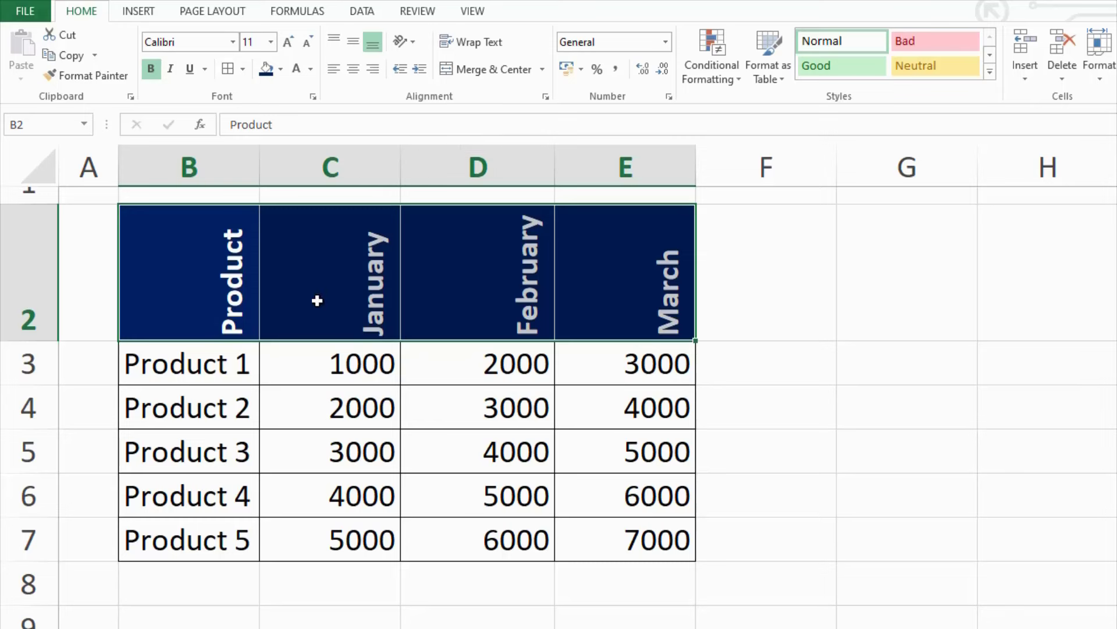
Step: Set the text orientation of the header cells B2:E2 to 45 degrees through Format Cell Alignment
{"action": "left_click", "coordinate": [409, 44]}
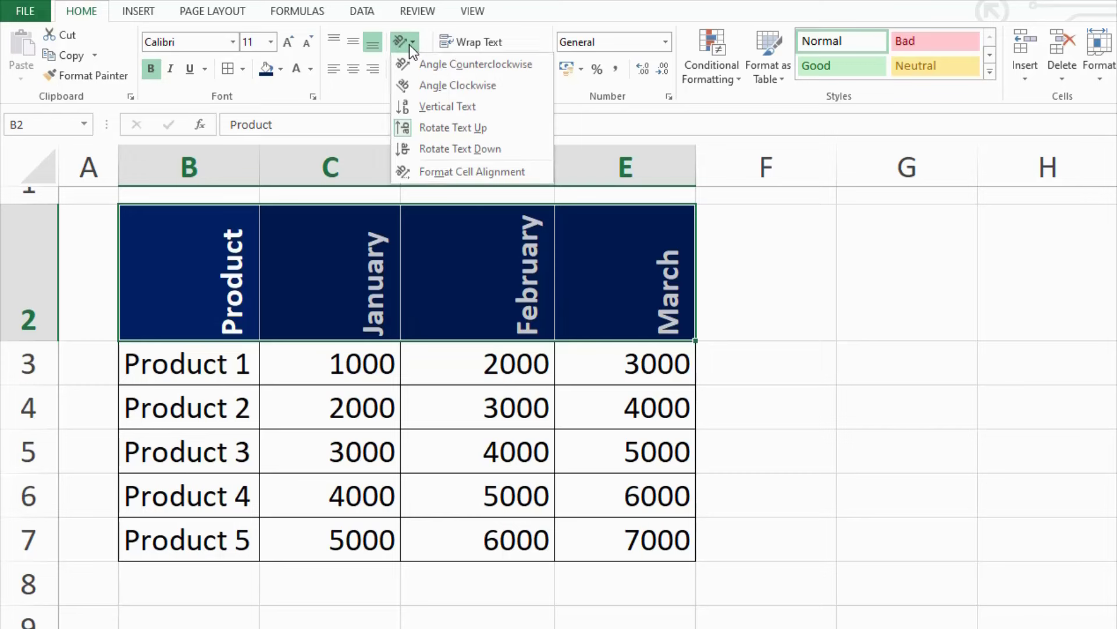
{"action": "left_click", "coordinate": [441, 172]}
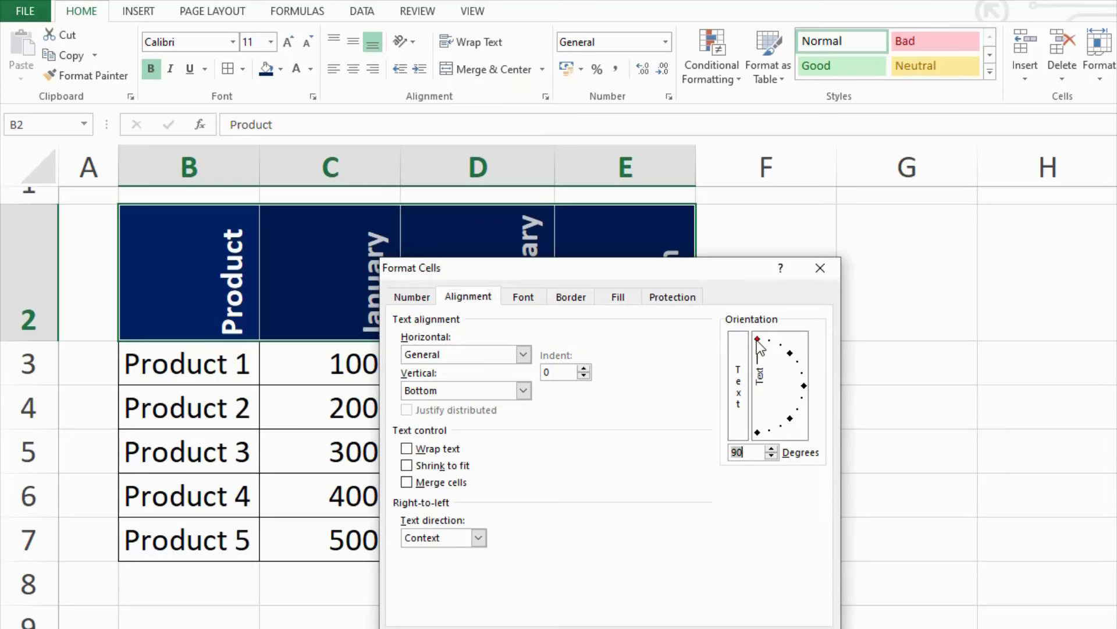
{"action": "left_click_drag", "start_coordinate": [757, 340], "coordinate": [792, 387]}
{"action": "type", "text": "45"}
{"action": "key", "text": "Return"}
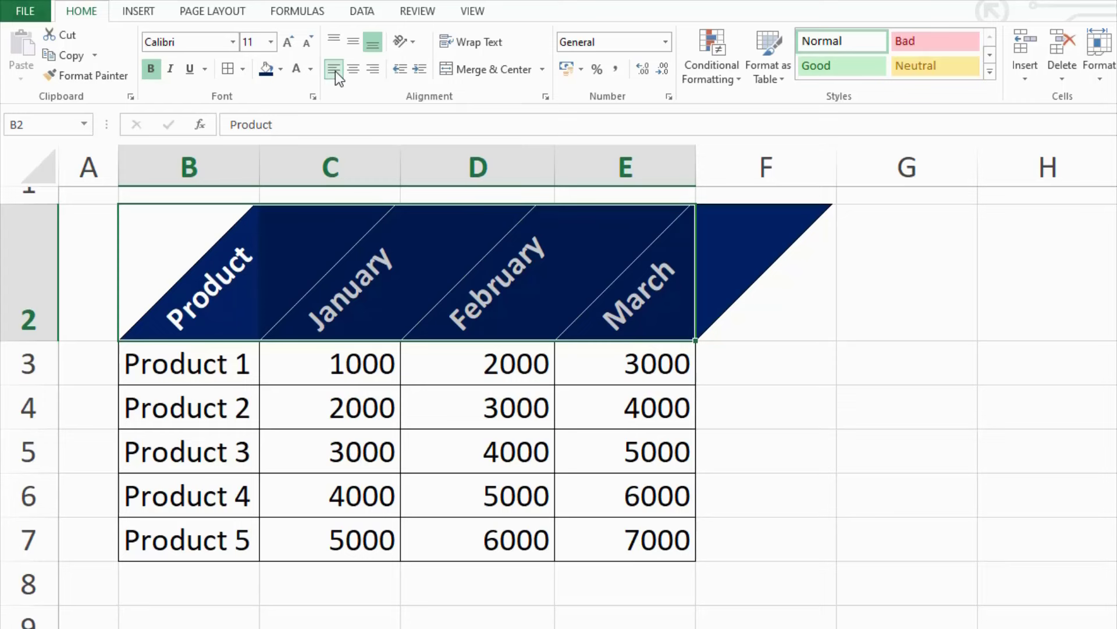
Step: Try center alignment on the slanted headers in B2:E2, replace it with right alignment, and italicize the text
{"action": "left_click", "coordinate": [355, 70]}
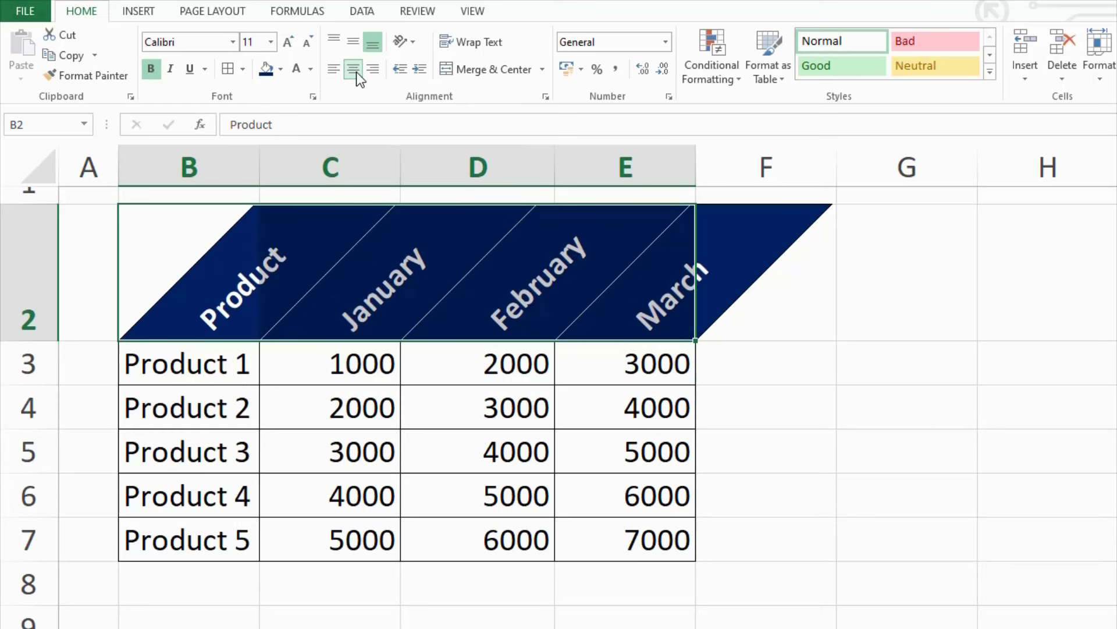
{"action": "left_click", "coordinate": [371, 71]}
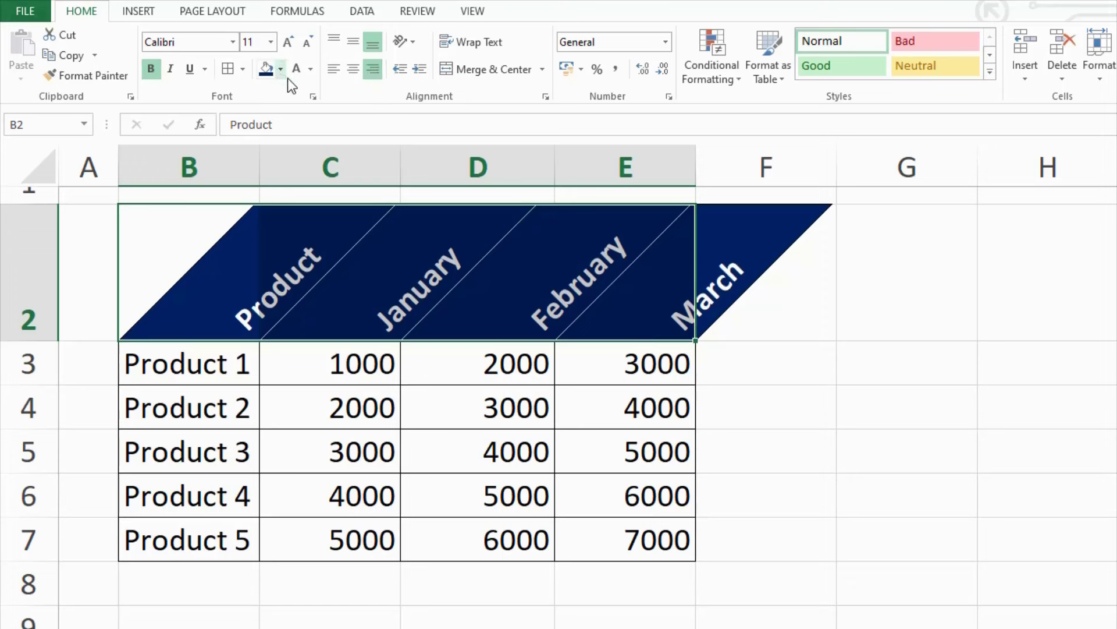
{"action": "left_click", "coordinate": [313, 74]}
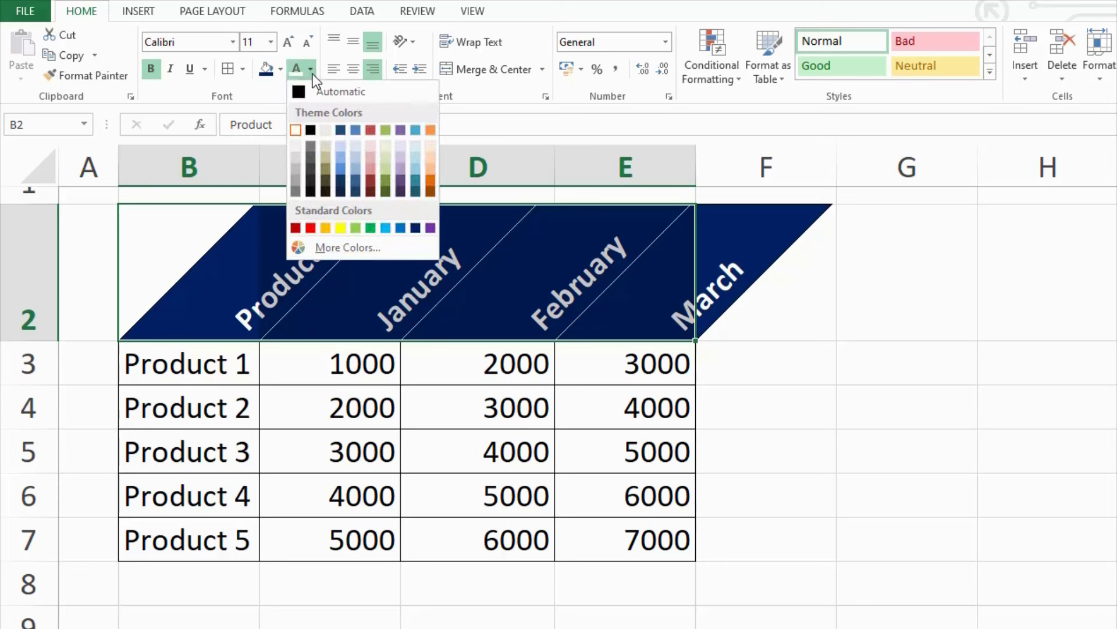
{"action": "left_click", "coordinate": [312, 74]}
{"action": "left_click", "coordinate": [171, 72]}
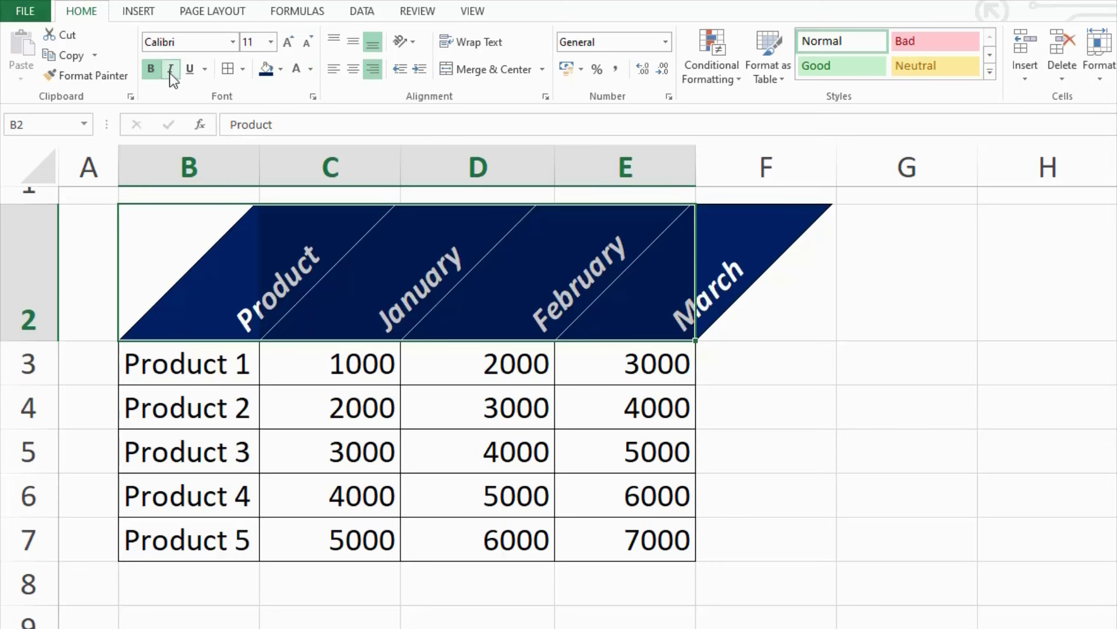